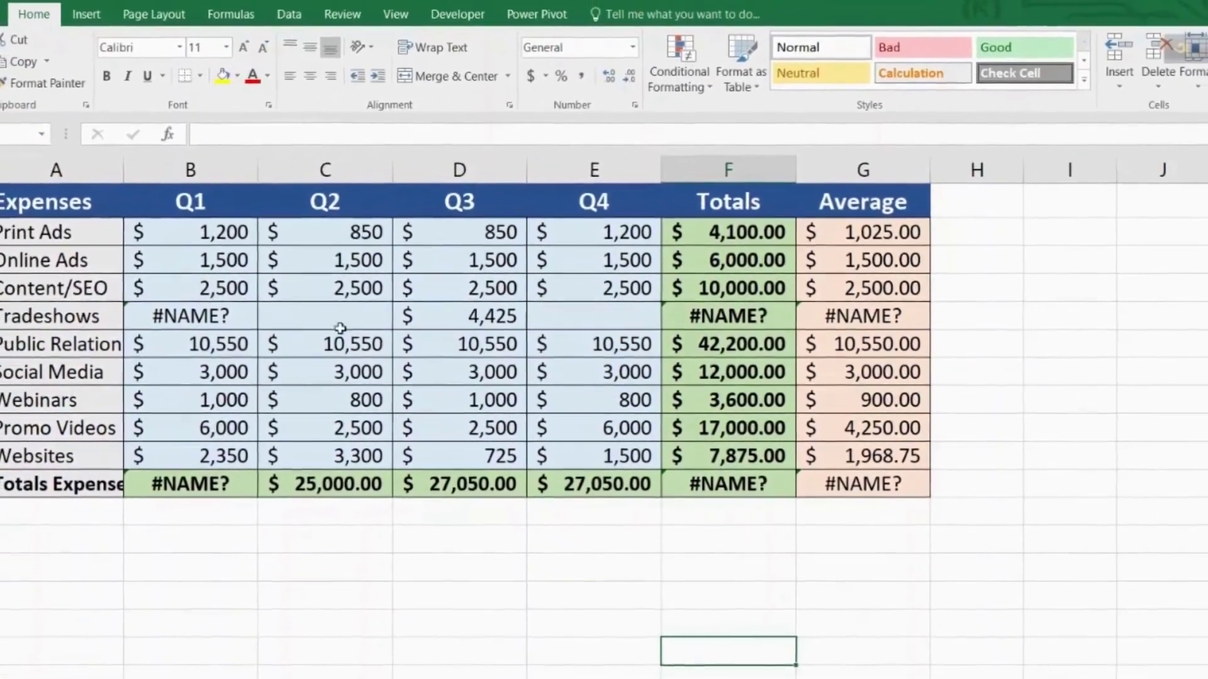
Step: Examine the contents of the error cells in the Tradeshows and Totals Expense rows, including the source cell B5
left_click(742, 320)
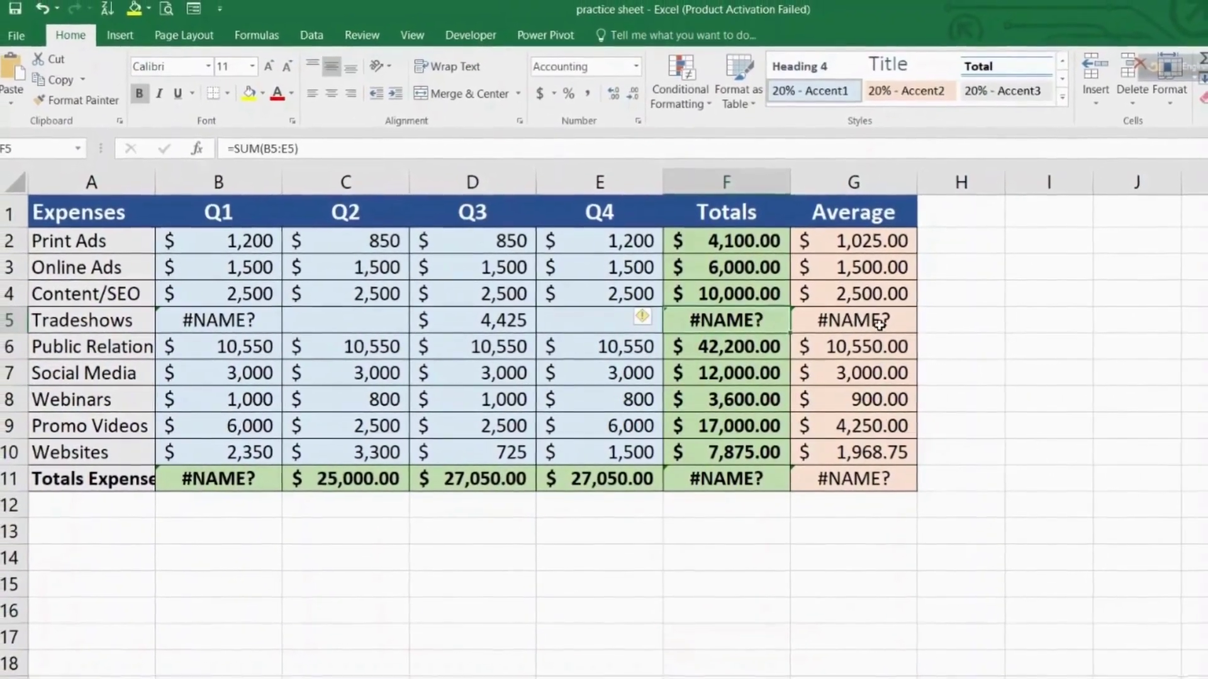
left_click(874, 320)
left_click(805, 486)
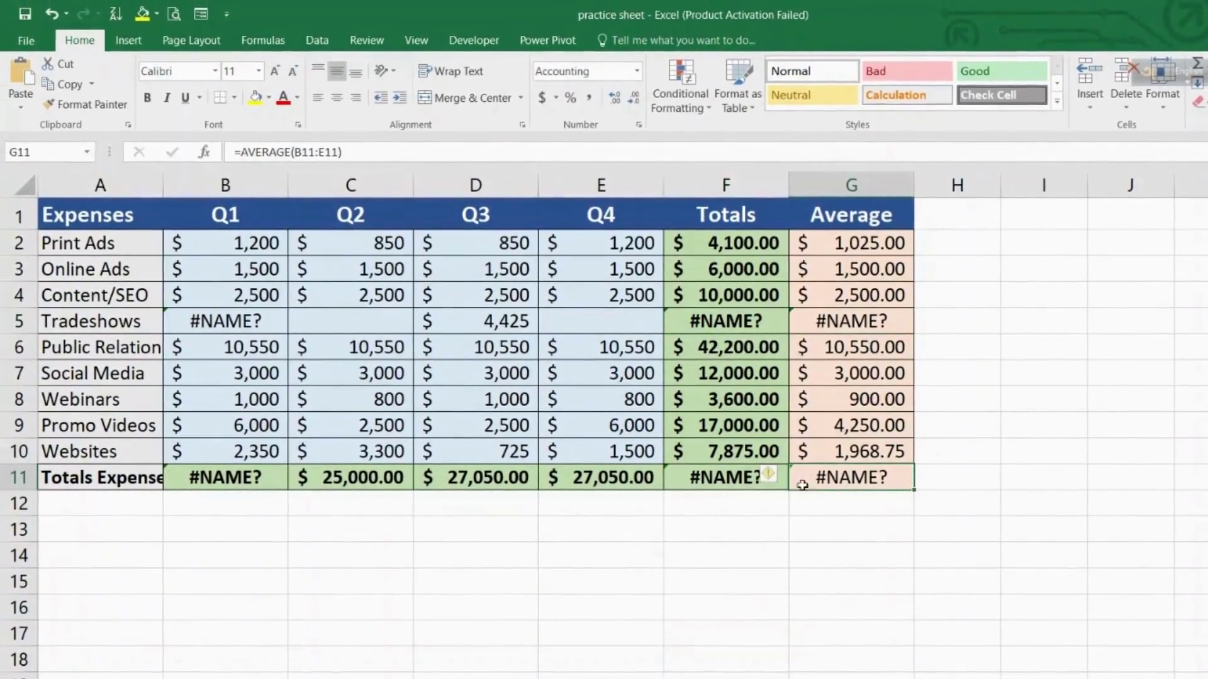
left_click(736, 482)
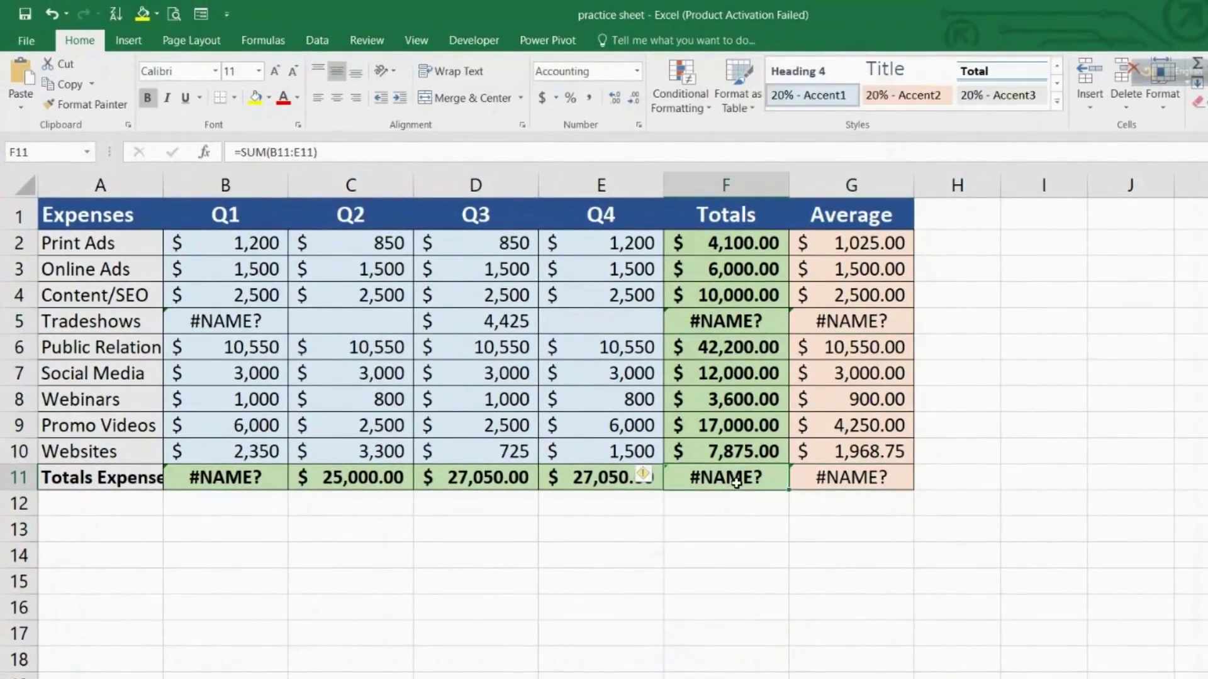
left_click(227, 477)
left_click(239, 324)
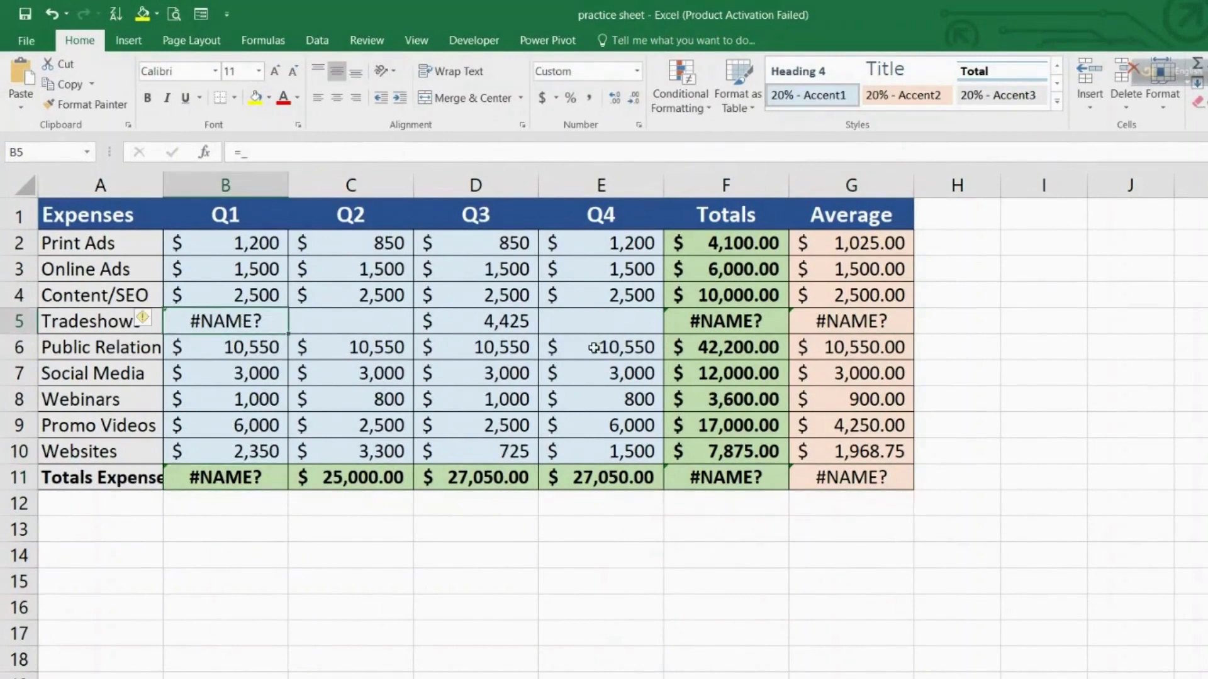
left_click(715, 318)
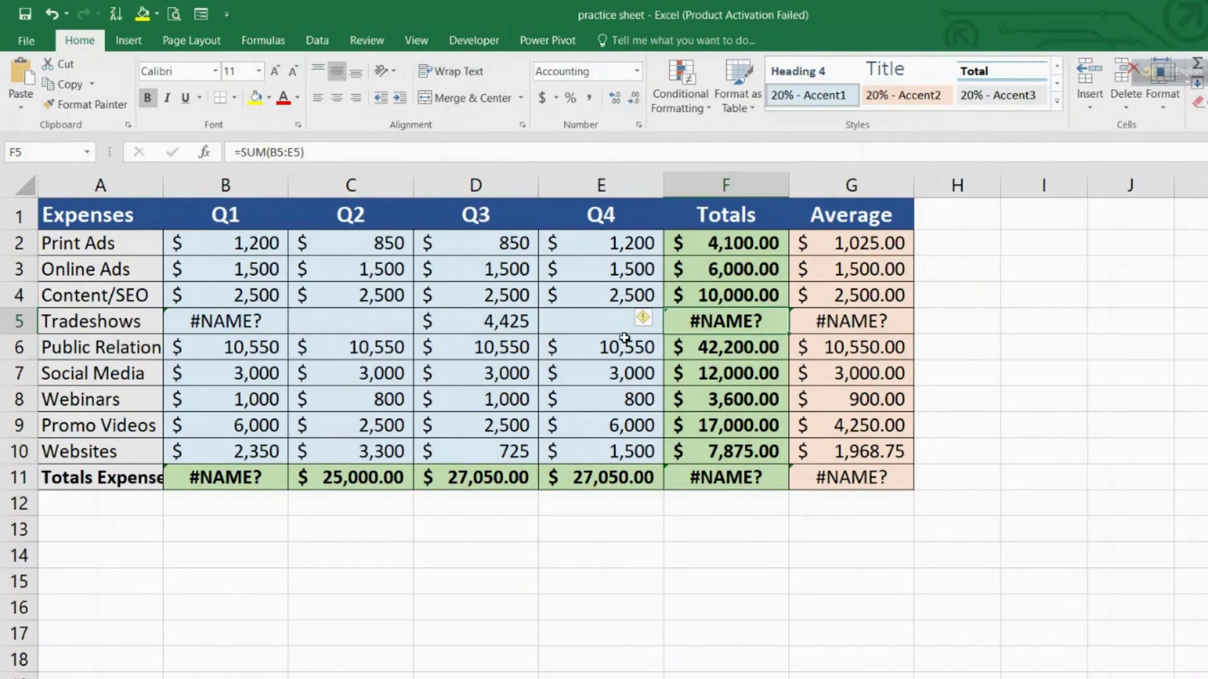
left_click(178, 321)
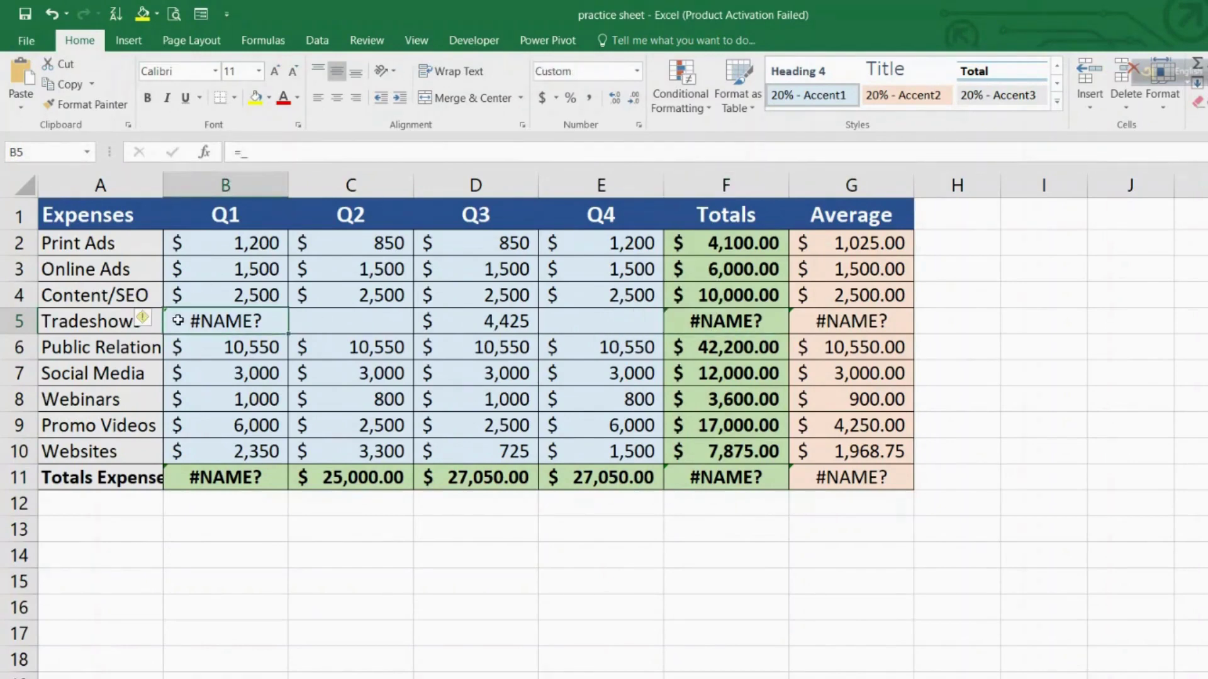
left_click(715, 318)
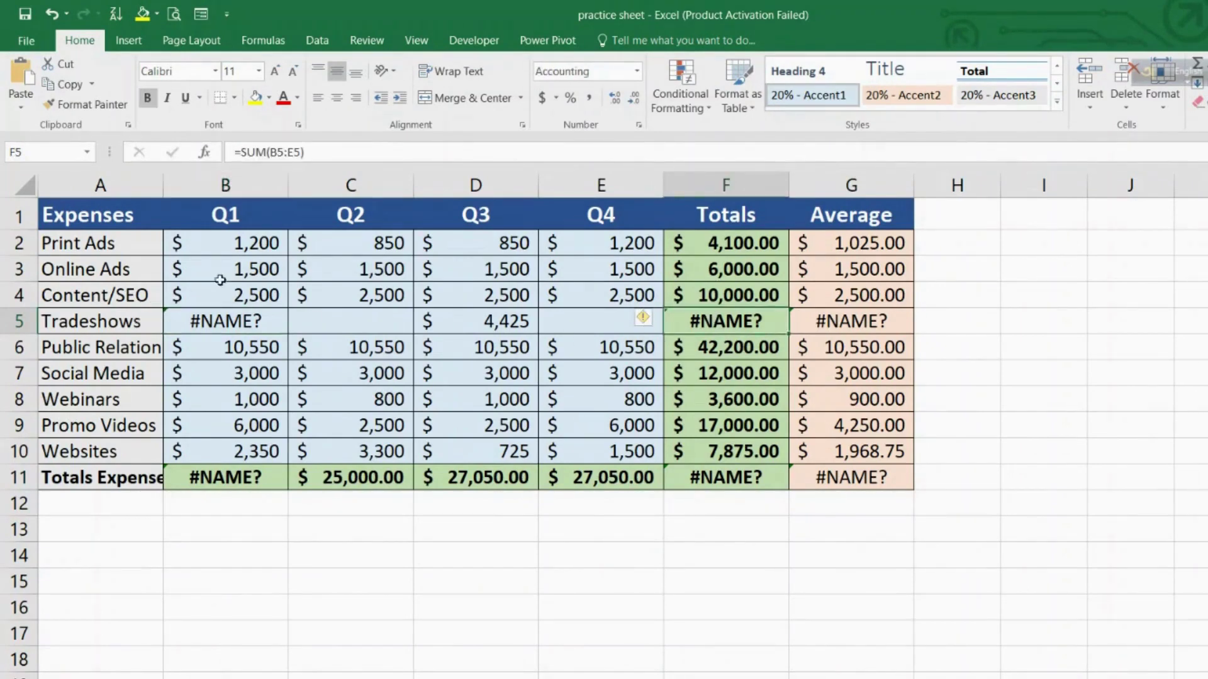
left_click(178, 321)
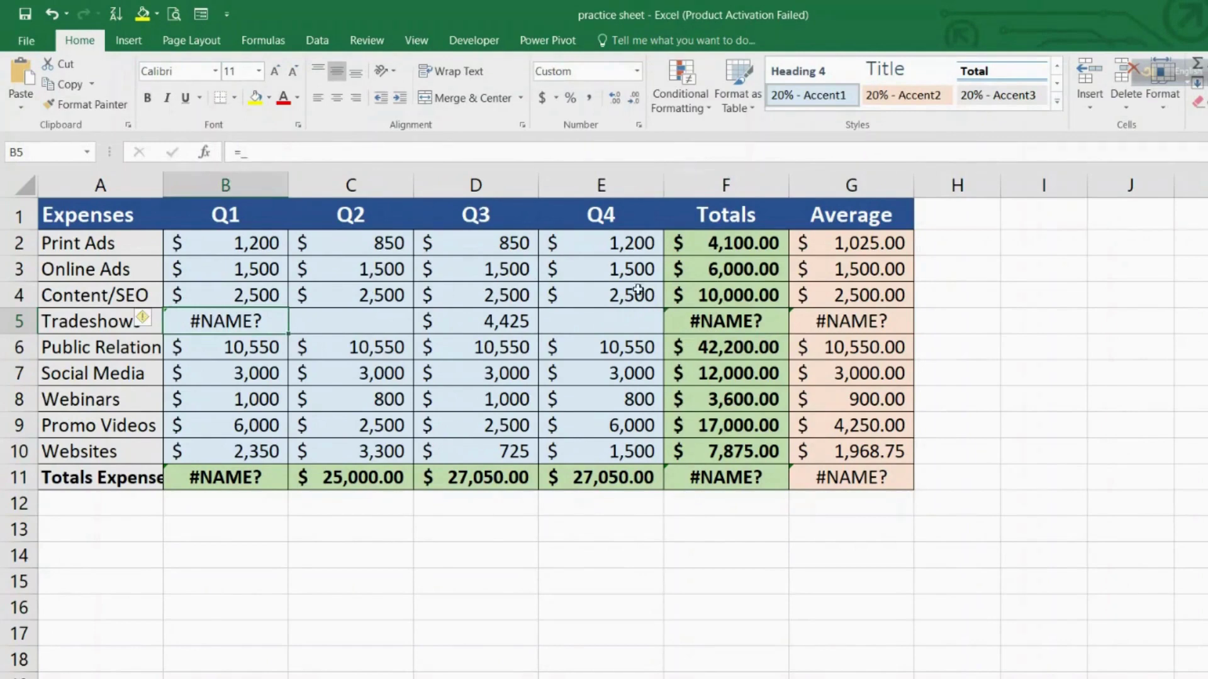
left_click(734, 321)
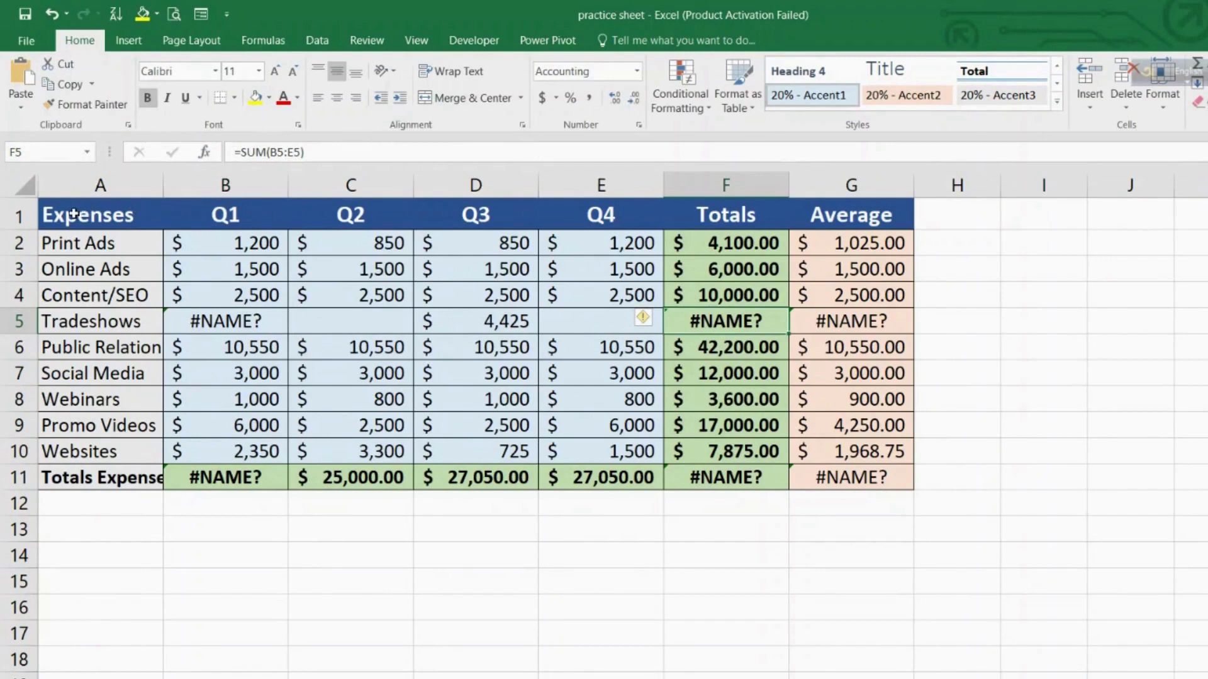
Step: Start a new conditional formatting rule for A1:G11 that formats only cells containing Errors
left_click(74, 214)
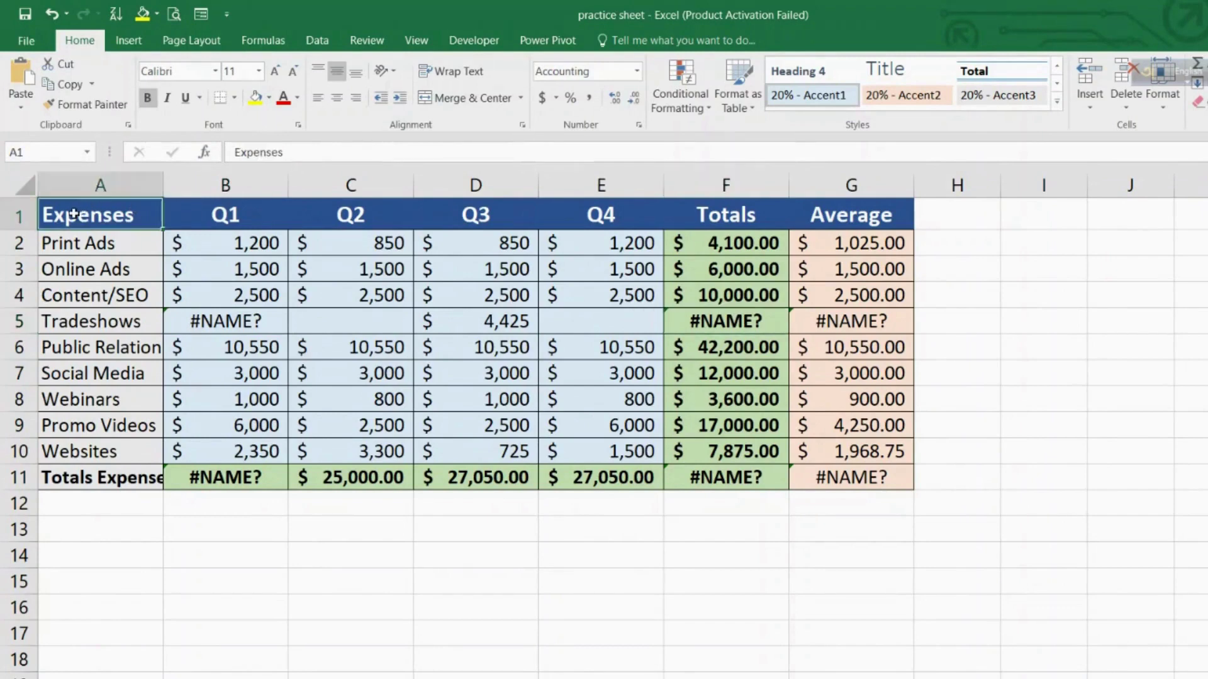
left_click(190, 222)
left_click(86, 224)
mouse_move(86, 224)
left_mouse_down()
mouse_move(414, 402)
mouse_move(549, 444)
mouse_move(788, 455)
mouse_move(825, 482)
mouse_move(868, 486)
left_mouse_up()
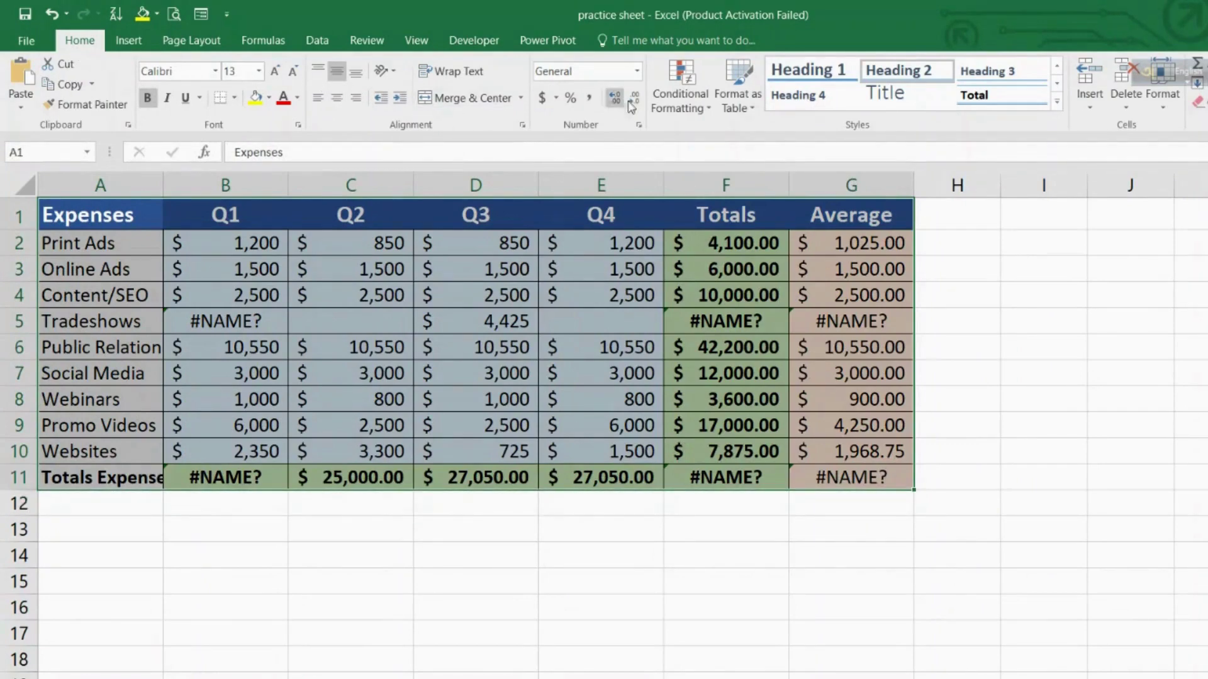
left_click(683, 101)
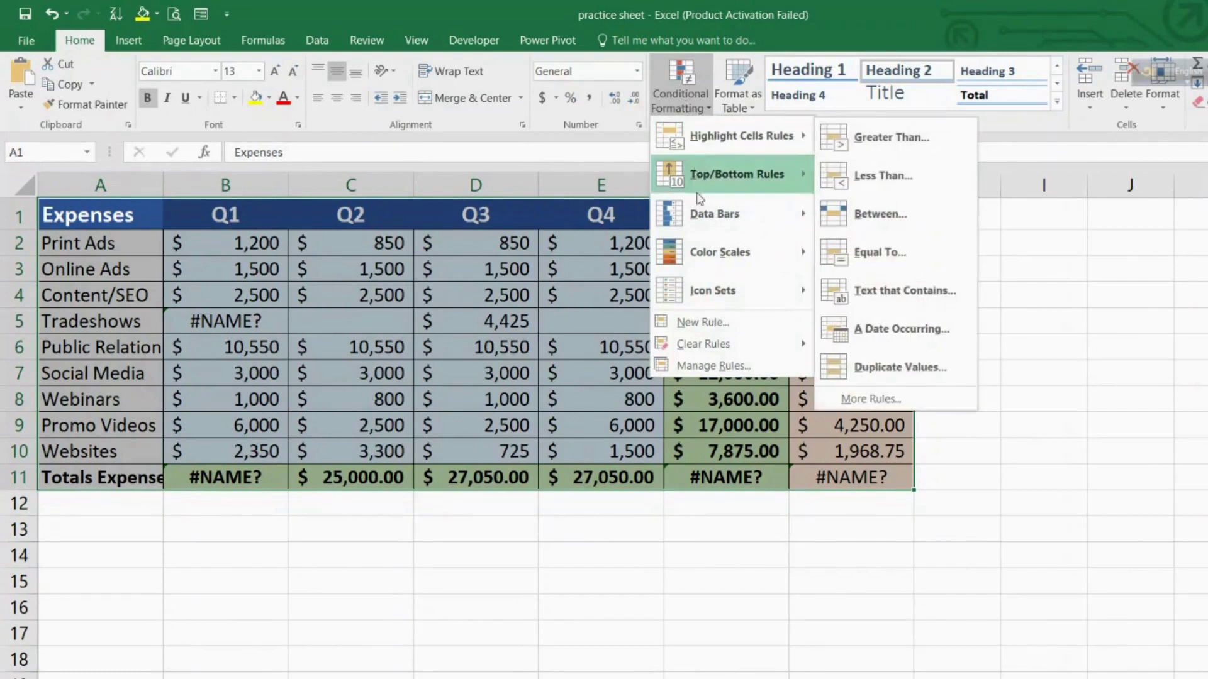
left_click(704, 323)
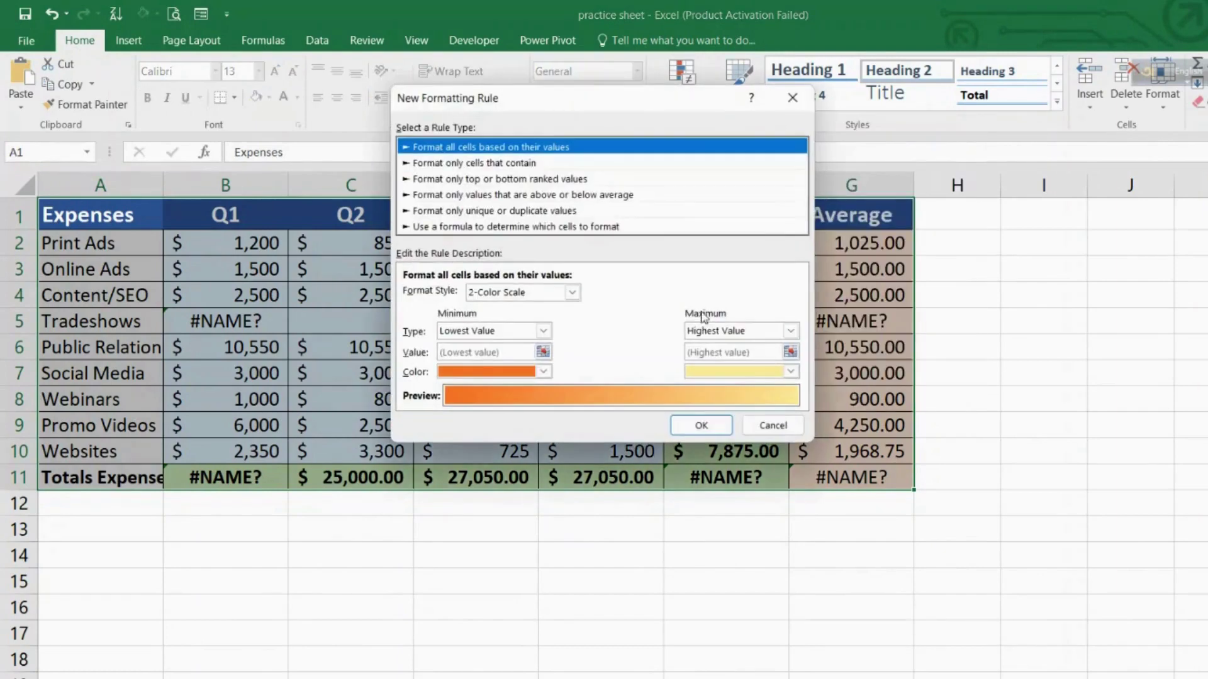
left_click(482, 165)
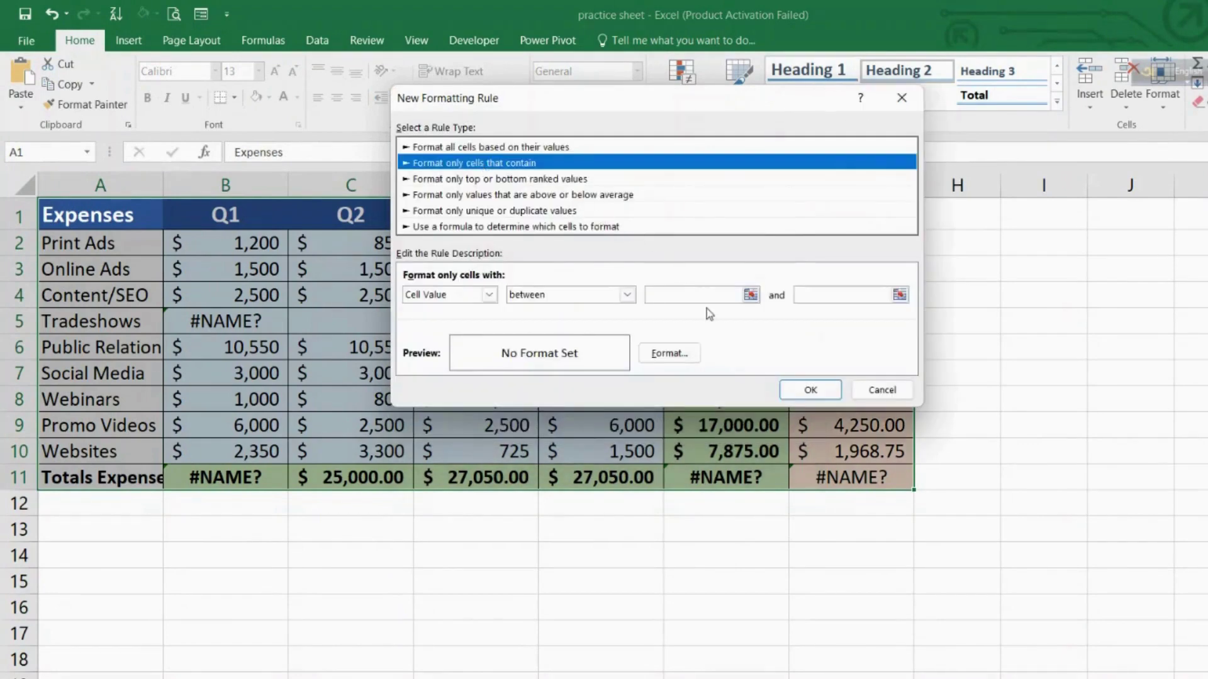
left_click(489, 294)
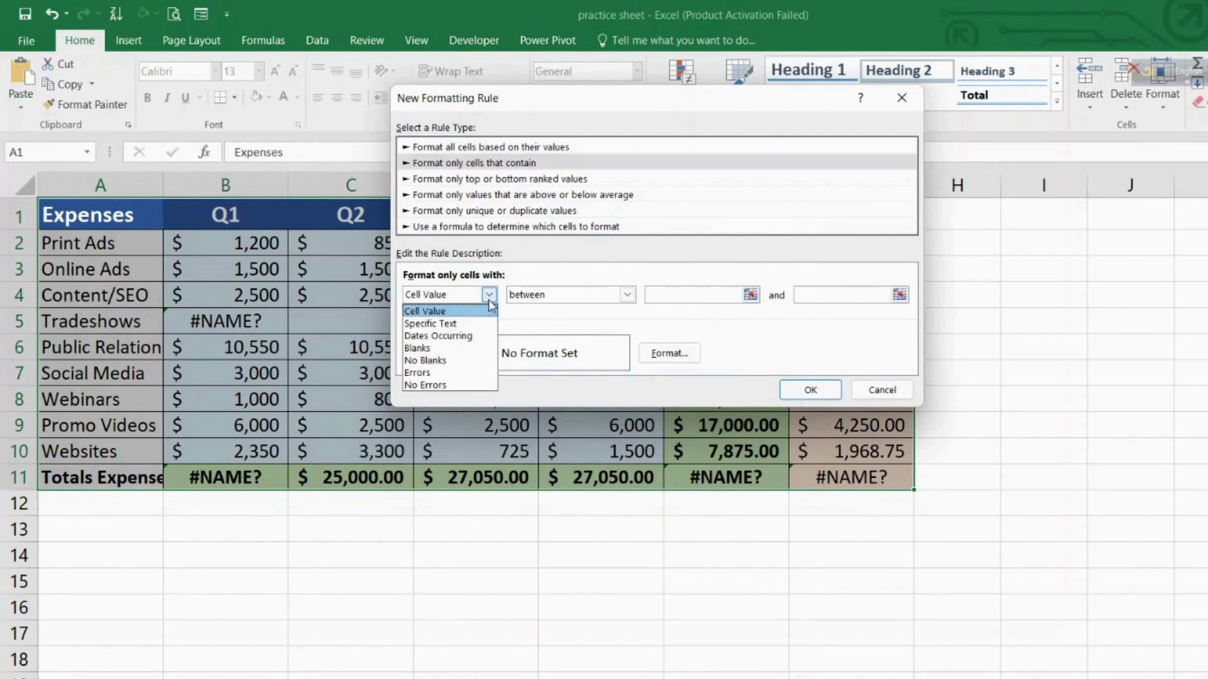
left_click(447, 375)
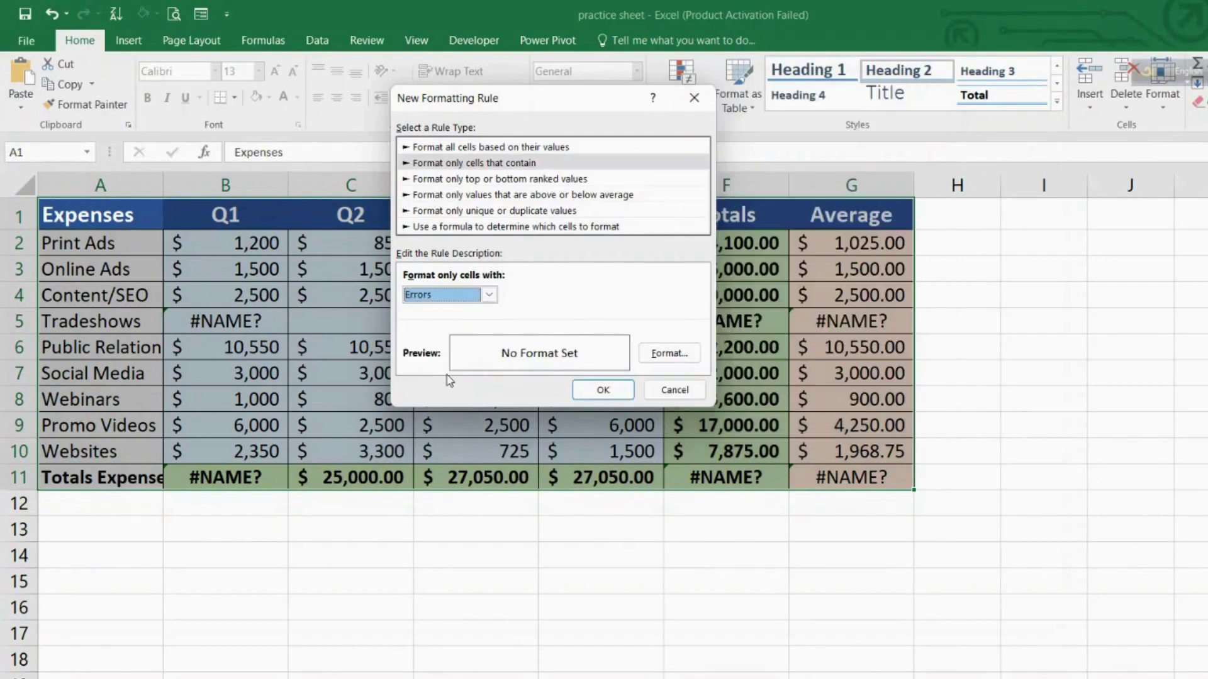
Step: Give the error rule a red fill and apply it to the table
left_click(658, 355)
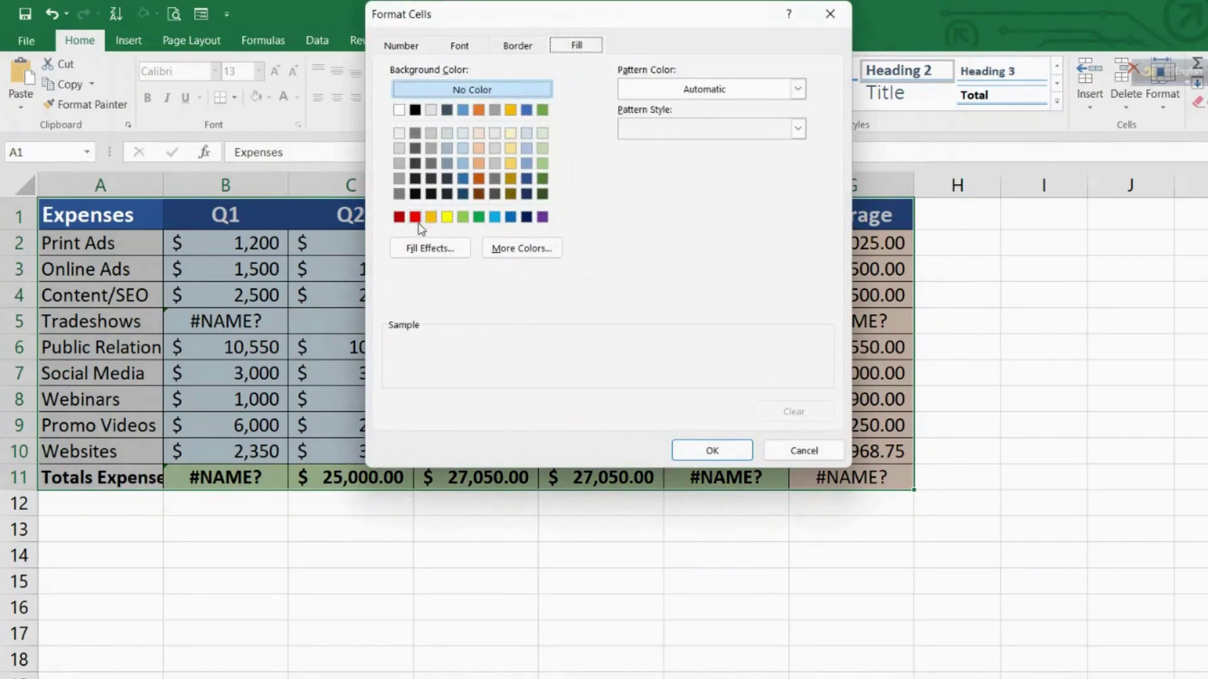
left_click(416, 219)
left_click(707, 451)
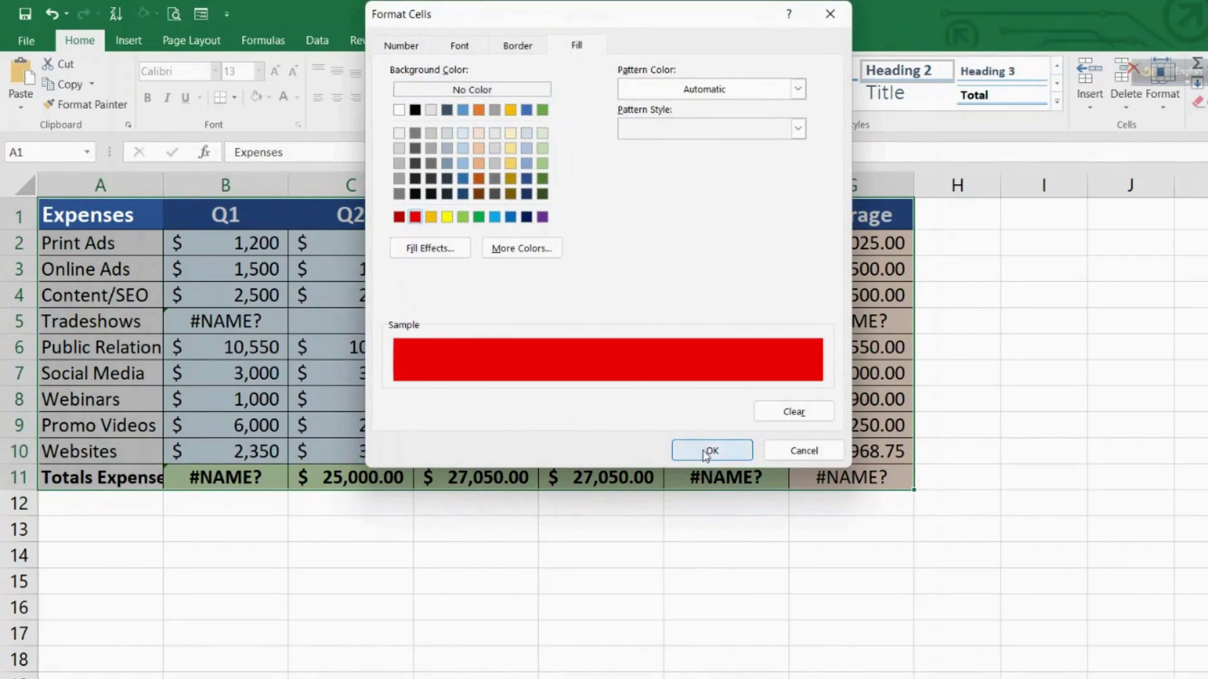
left_click(707, 451)
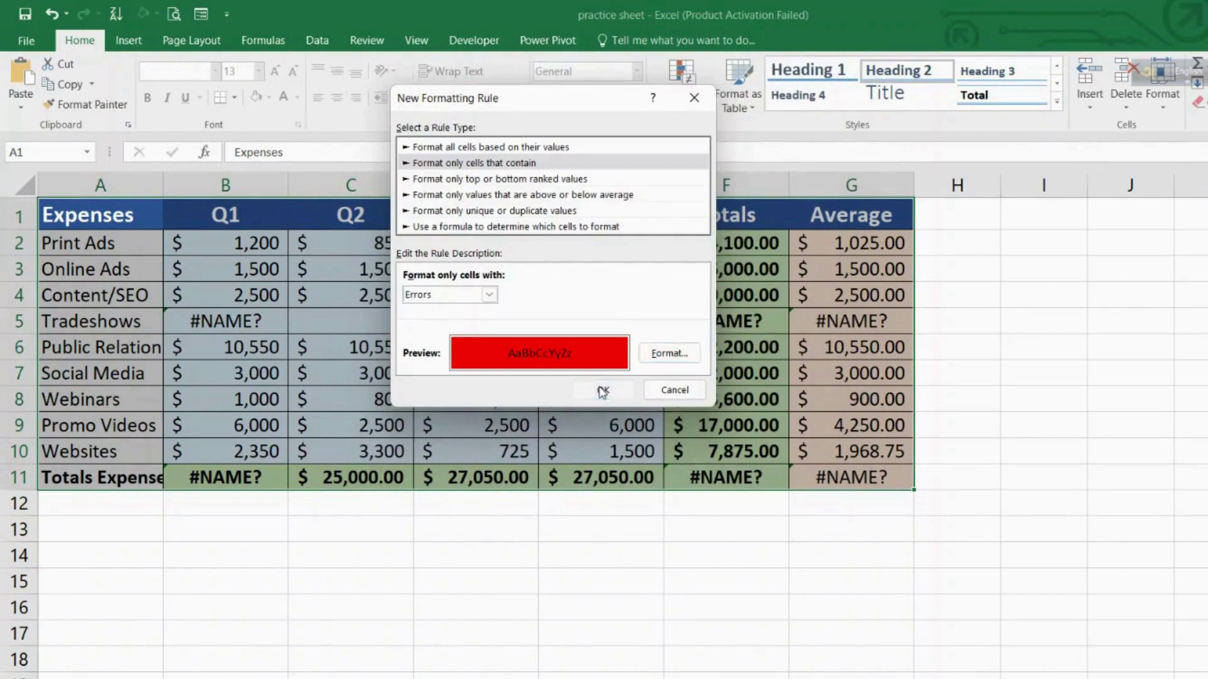
left_click(602, 390)
left_click(966, 371)
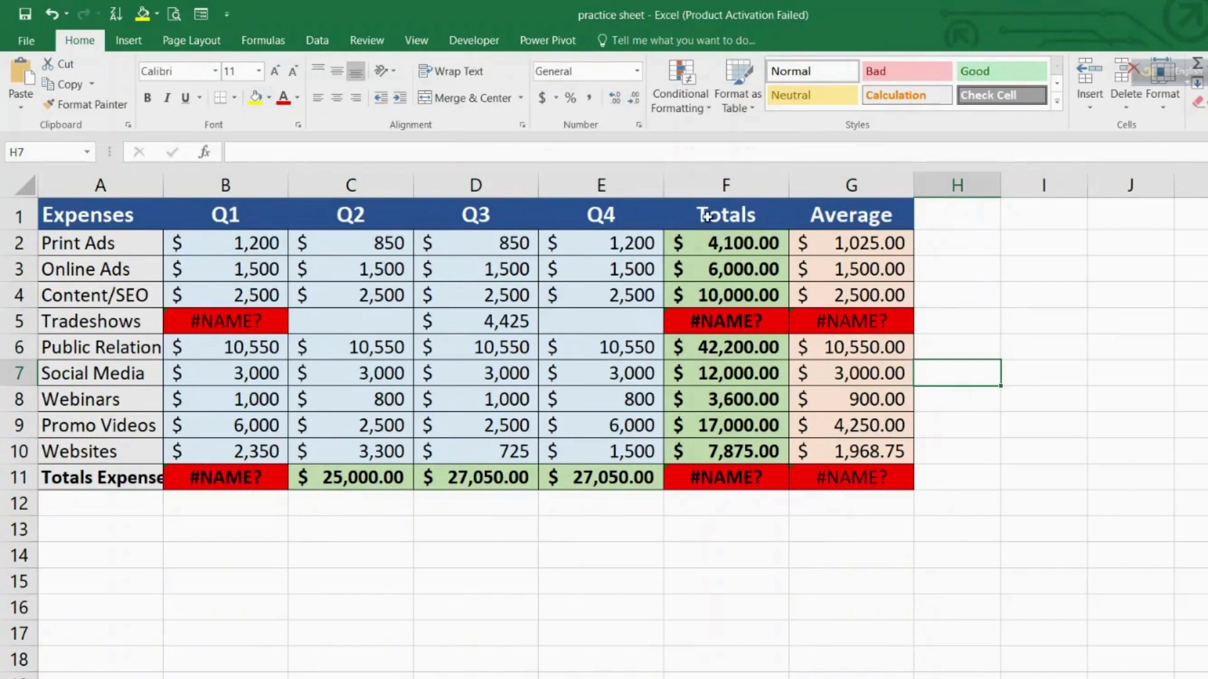
left_click(368, 328)
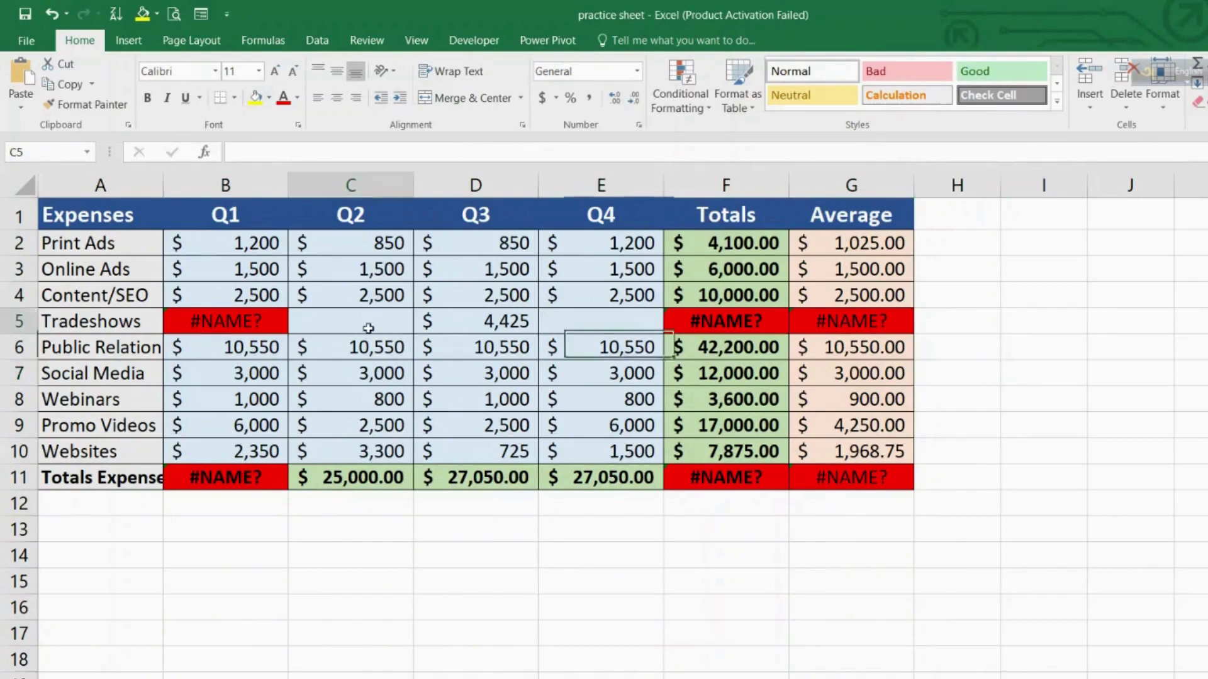
left_click(566, 328)
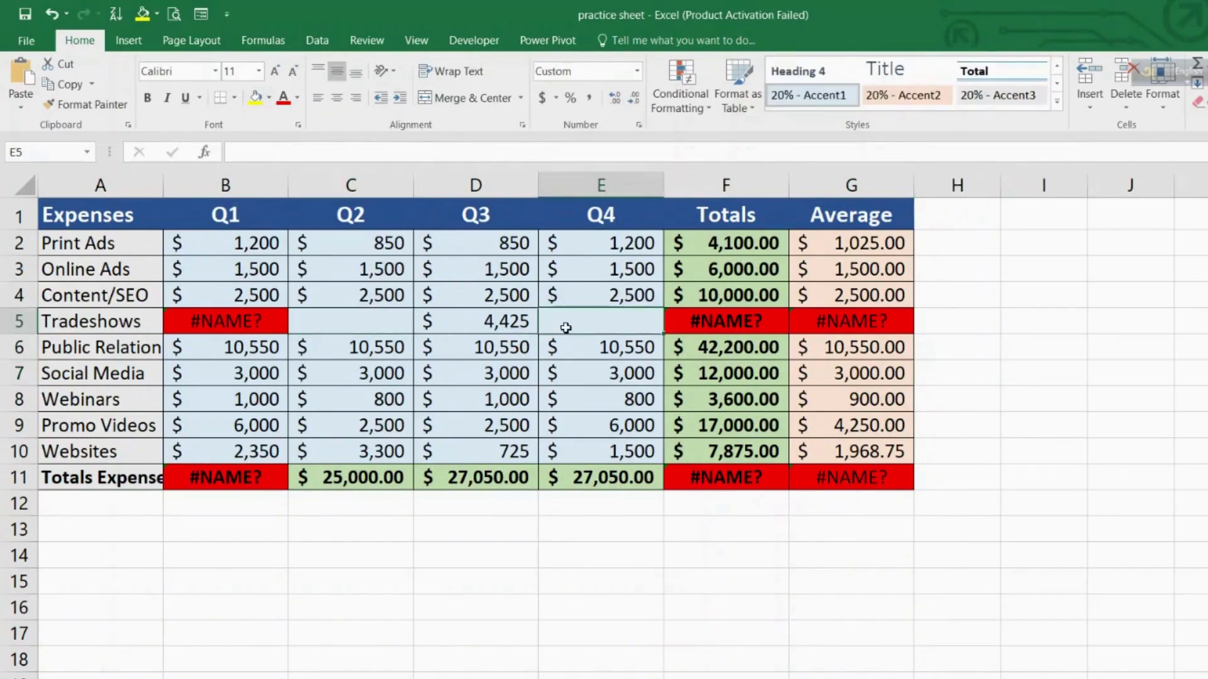
left_click(388, 324)
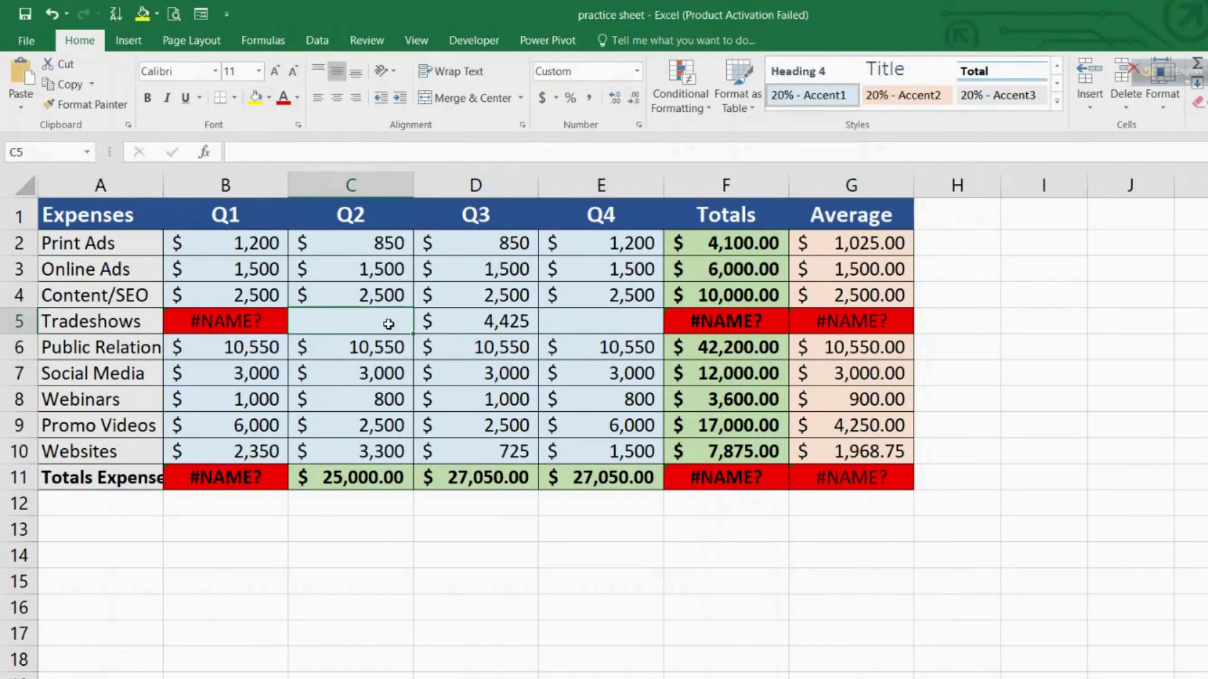
left_click(683, 107)
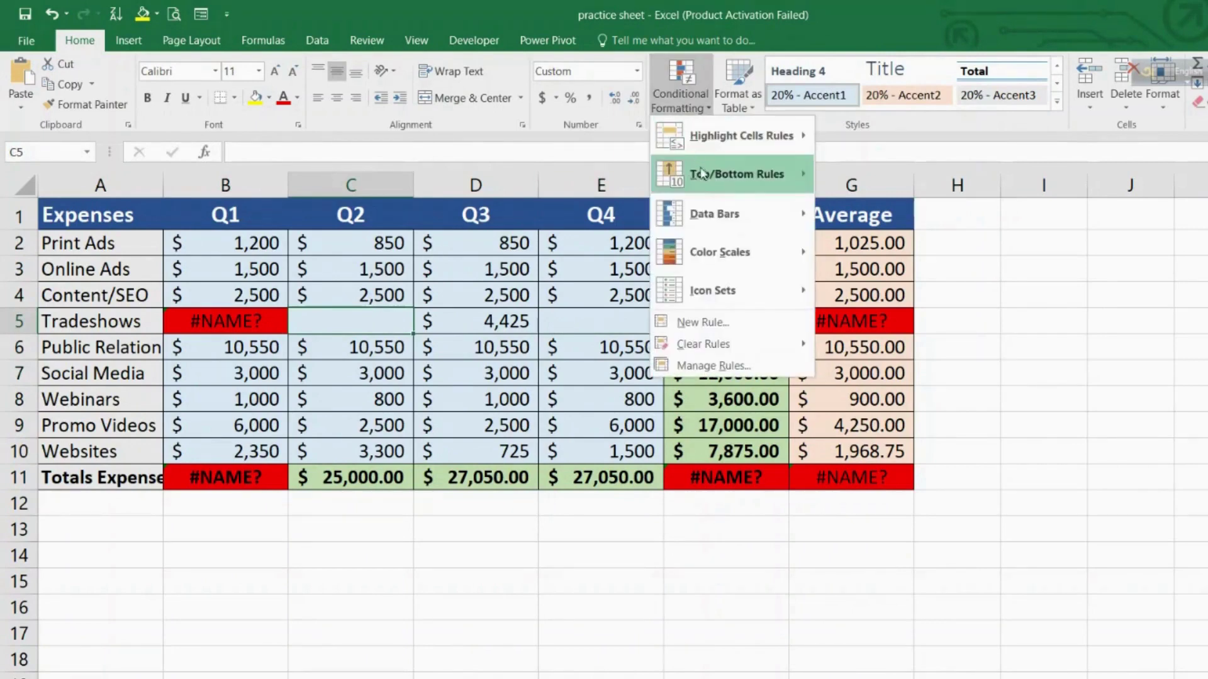
mouse_move(721, 255)
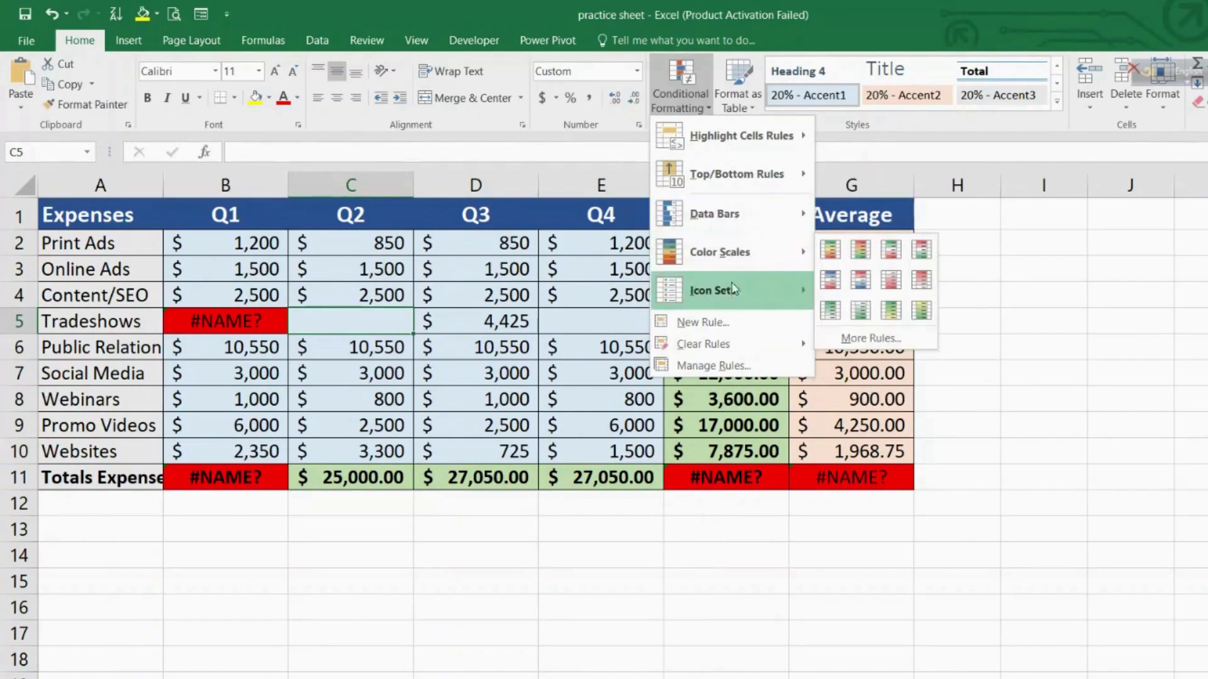
left_click(732, 321)
left_click(724, 408)
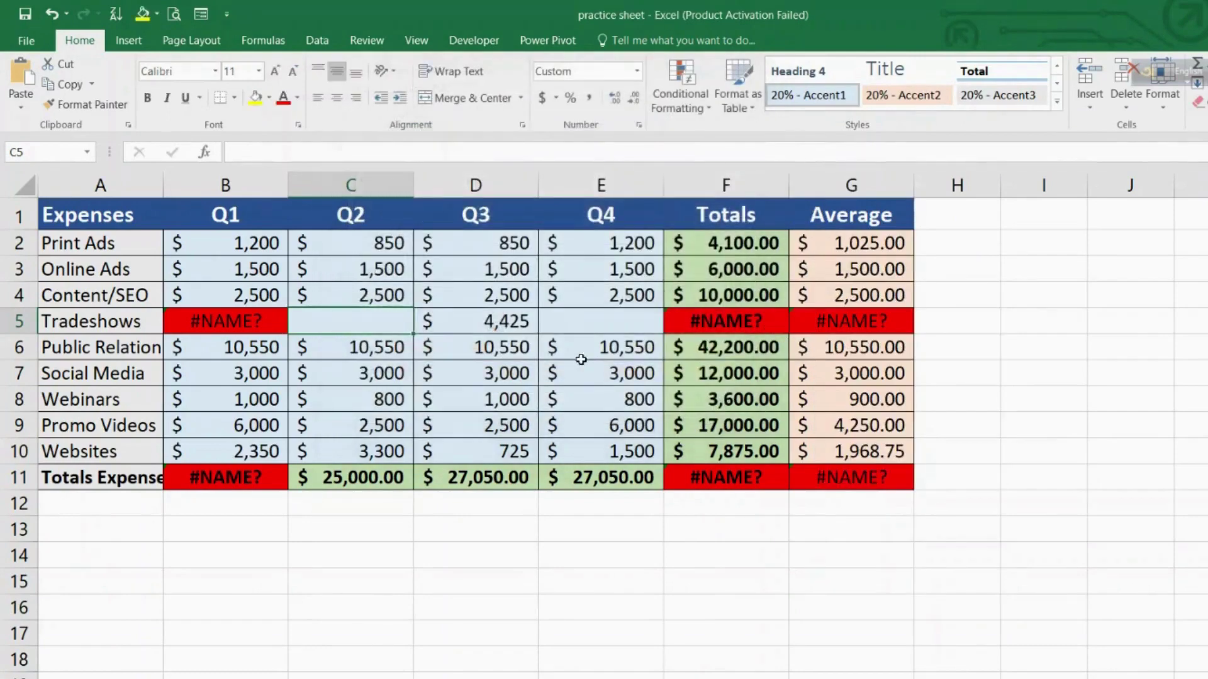
Step: Undo the red conditional formatting of the error cells
key("ctrl+z")
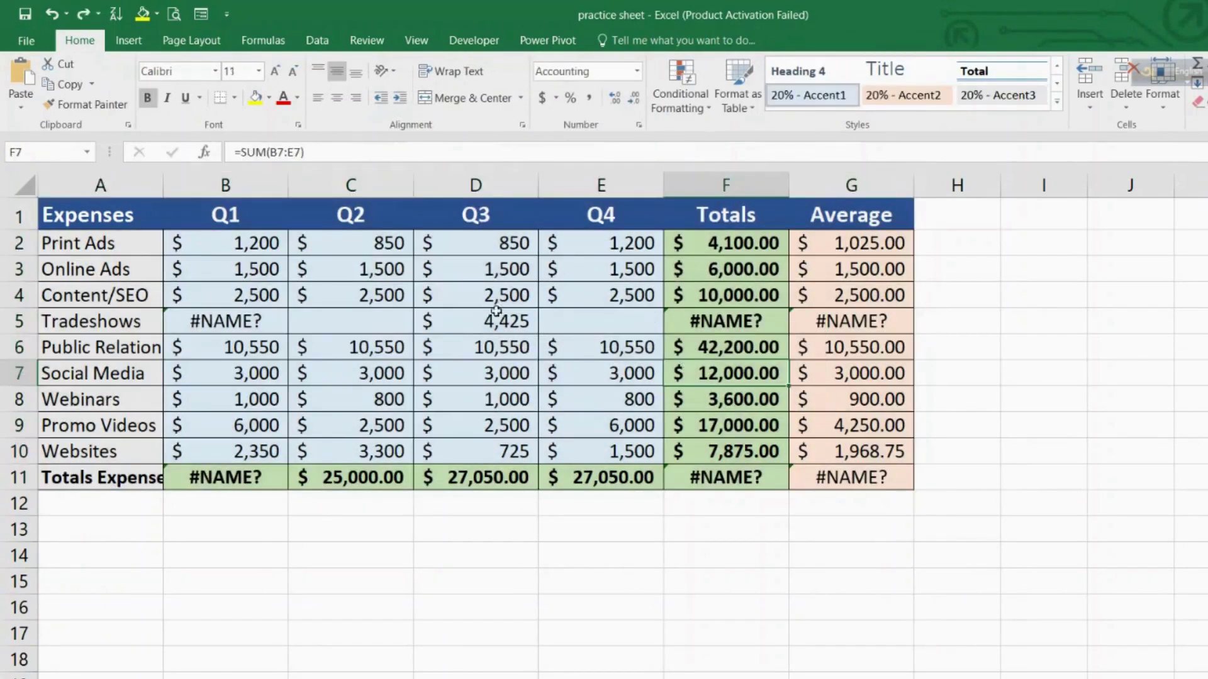
key("ctrl+z")
Step: Start a new conditional formatting rule for A1:G11 that formats only cells containing Blanks
left_click_drag(104, 214, 839, 480)
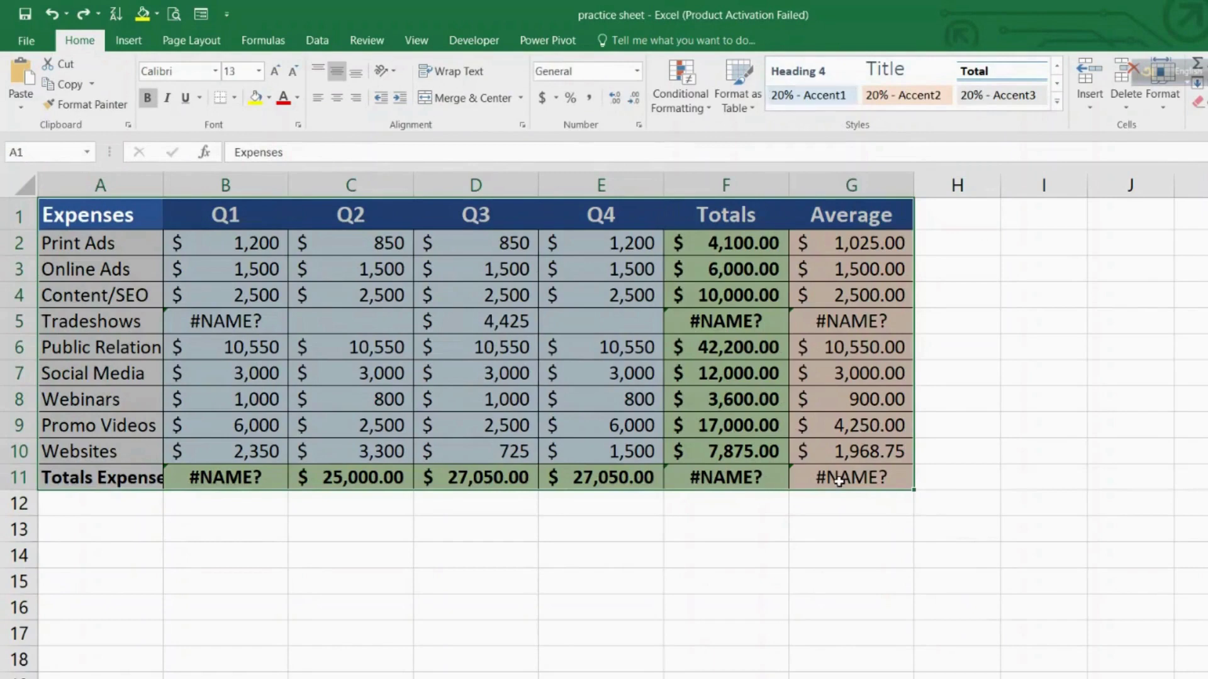
left_click(679, 110)
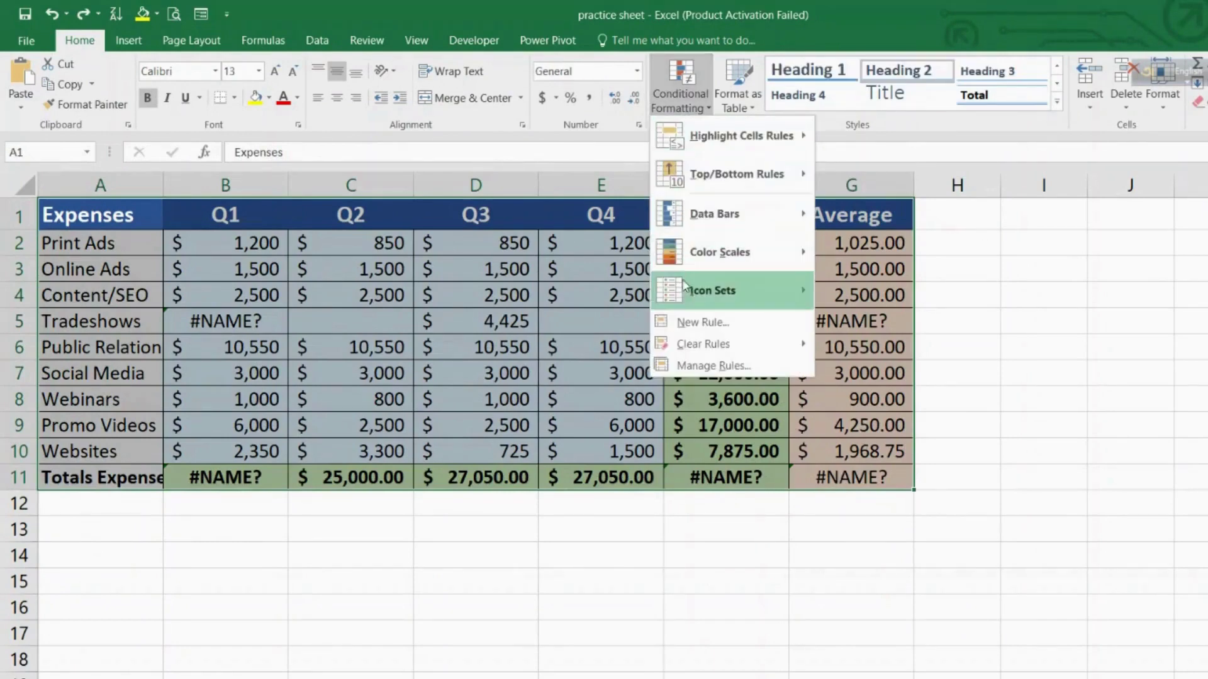
mouse_move(729, 249)
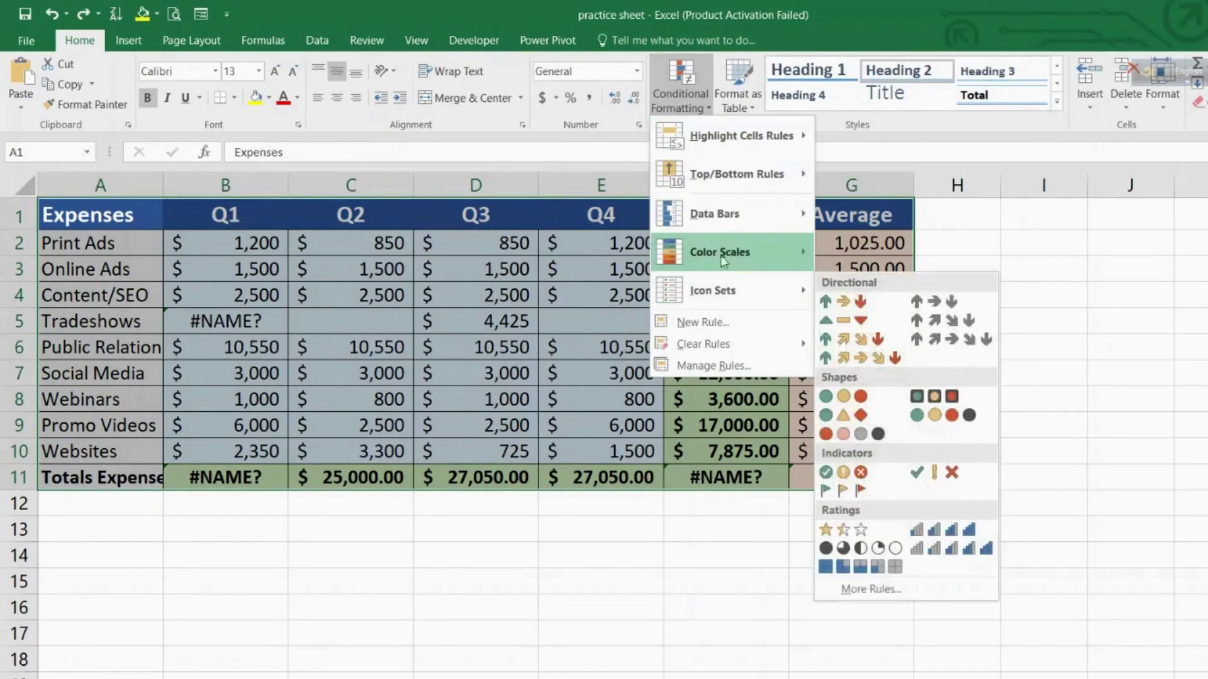
left_click(724, 323)
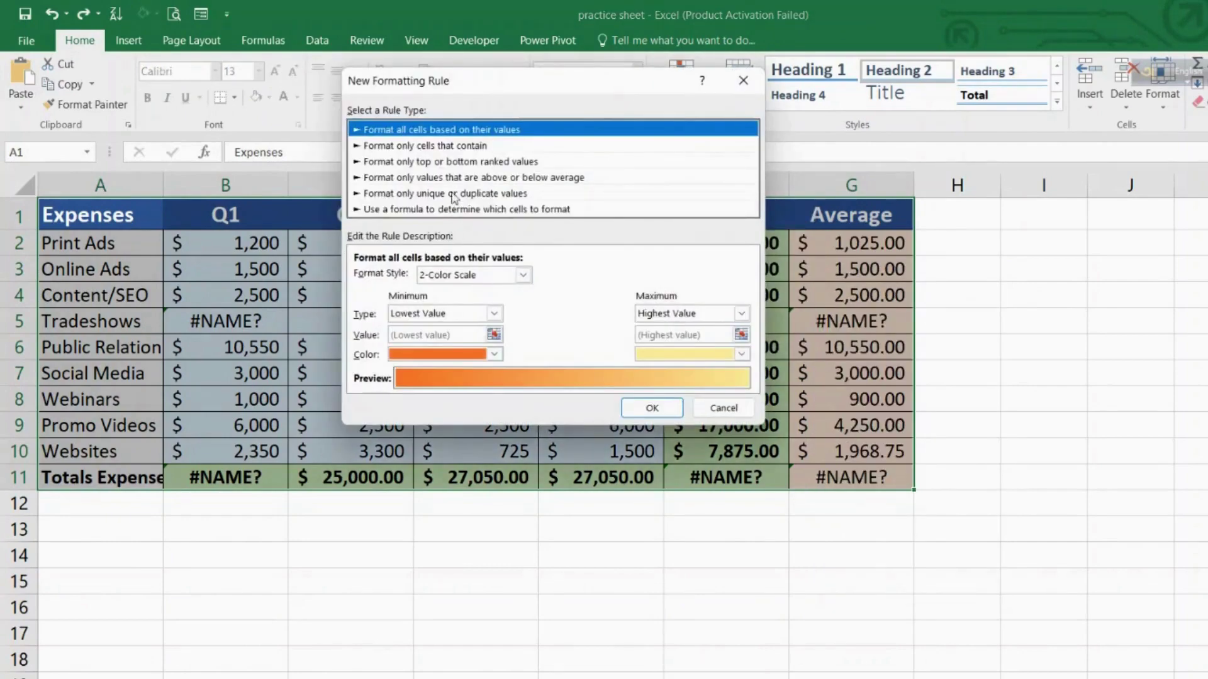
left_click(457, 149)
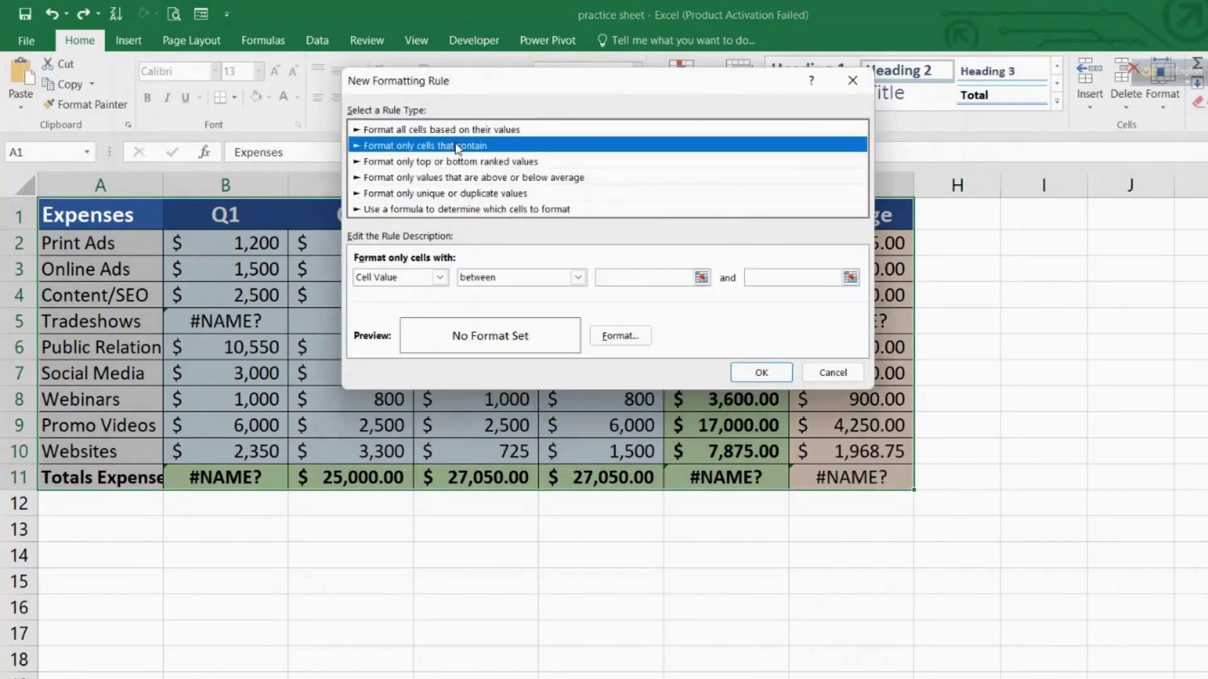
left_click(439, 277)
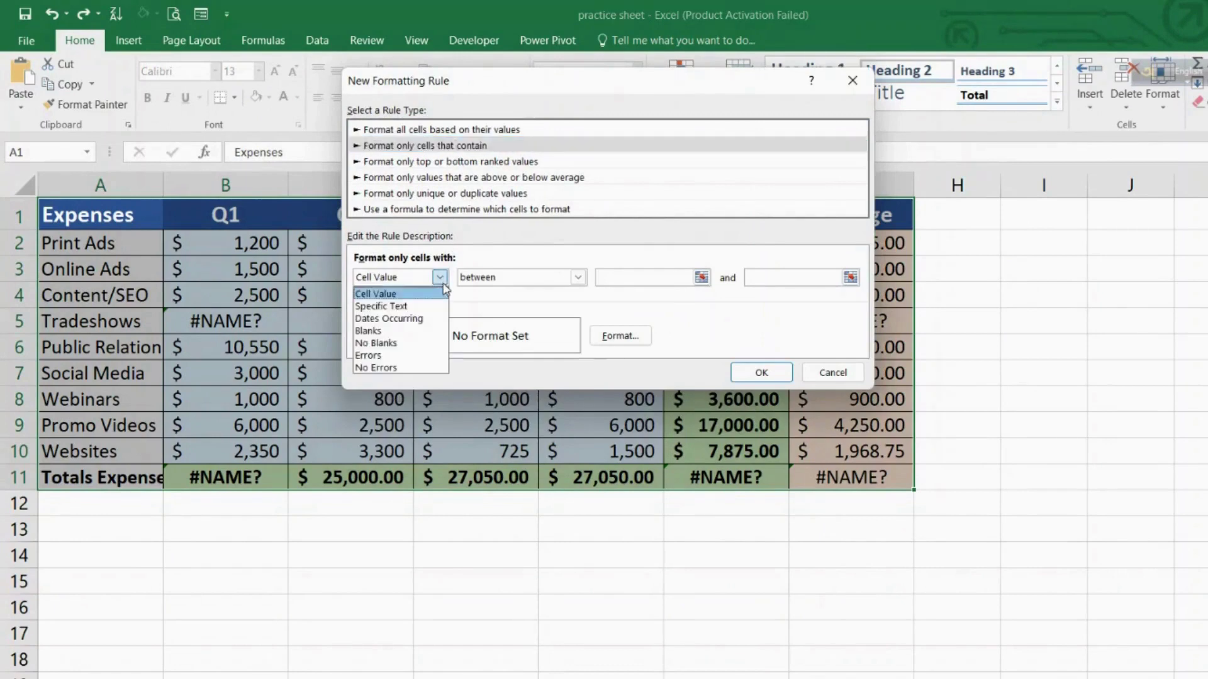
left_click(398, 331)
Step: Give the blank-cell rule a light green fill and apply it to the table
left_click(620, 335)
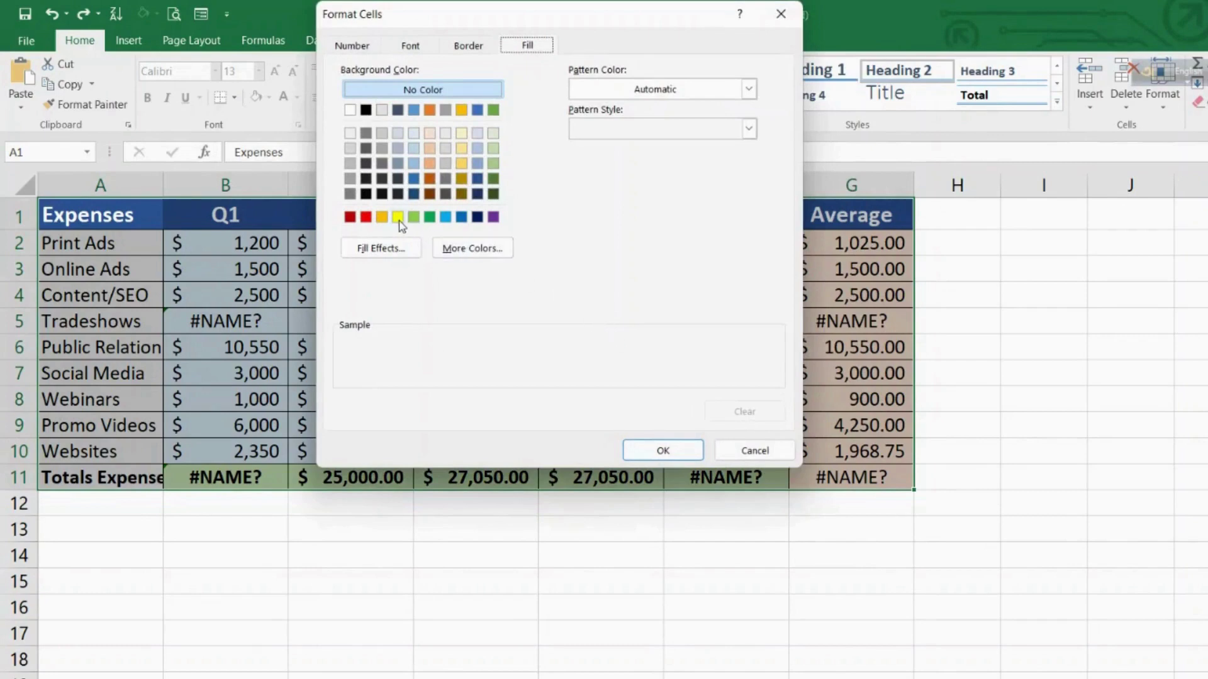
left_click(412, 217)
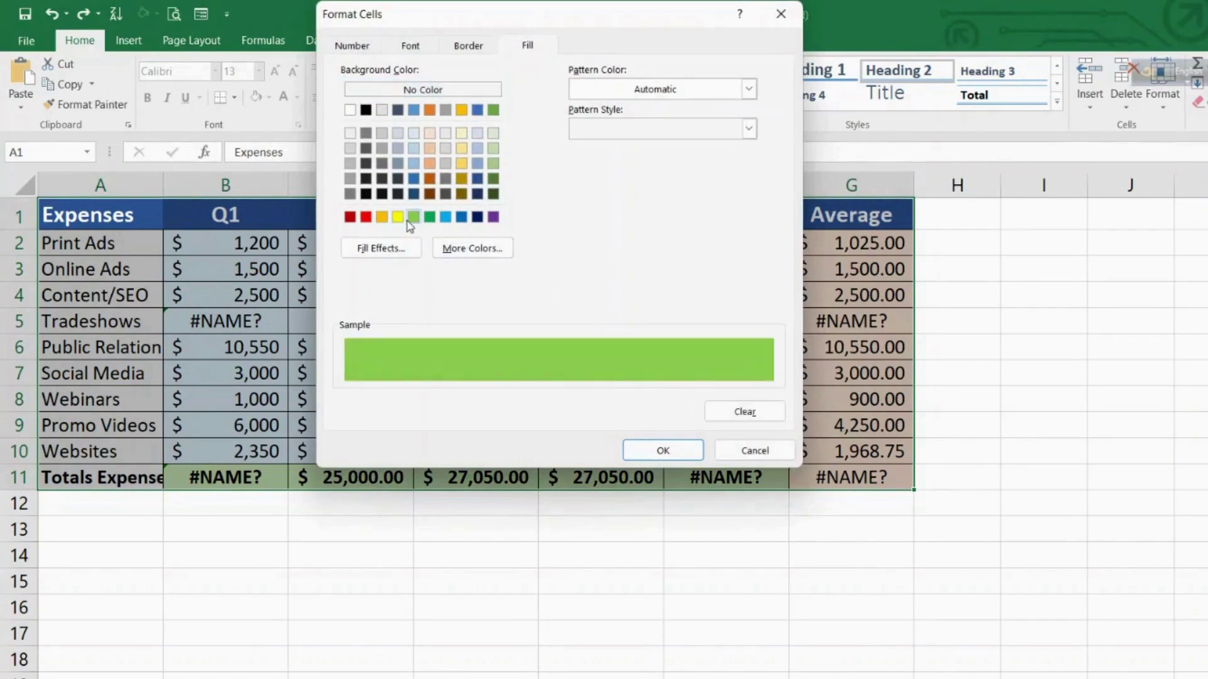
left_click(666, 451)
left_click(562, 376)
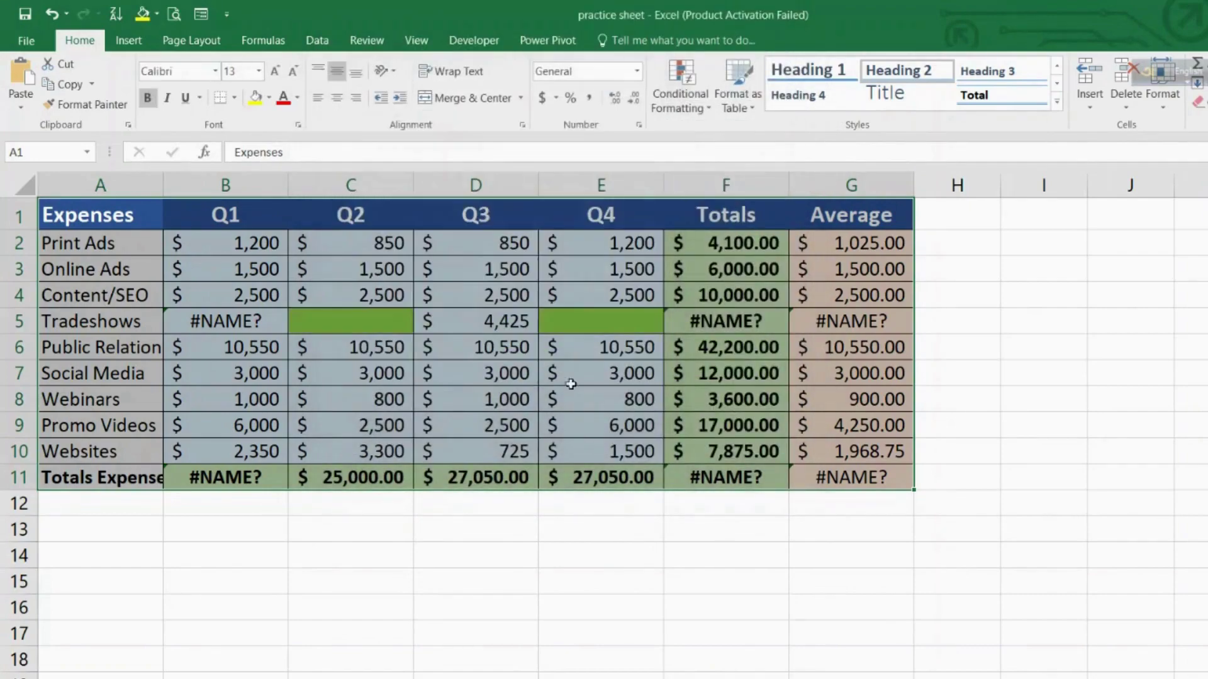
left_click(1059, 340)
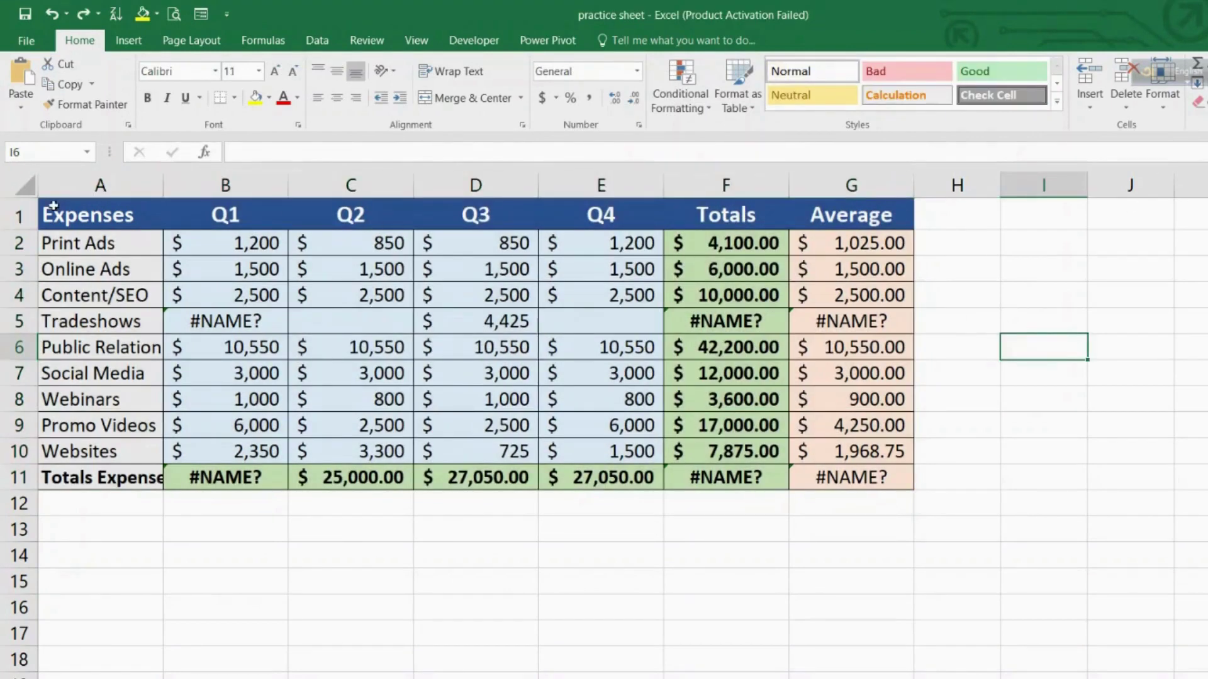
Step: Select the table A1:G11, move the floating language bar out of the way, and open Go To Special
left_click_drag(67, 216, 837, 476)
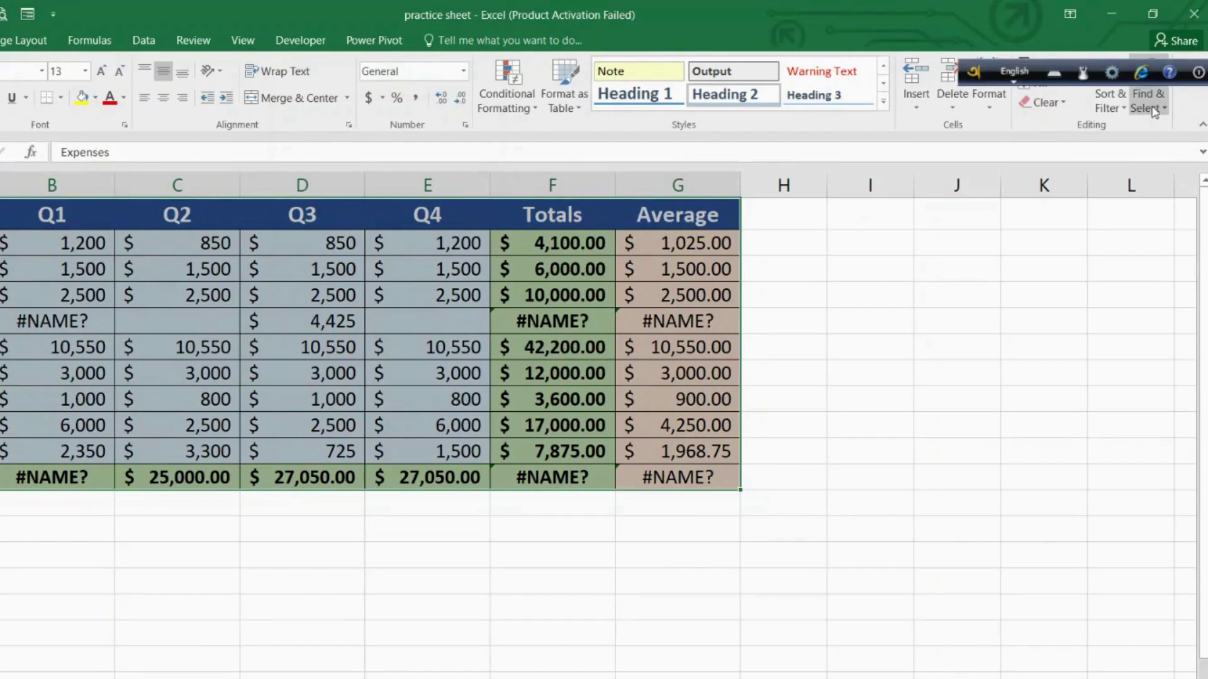
left_click(975, 73)
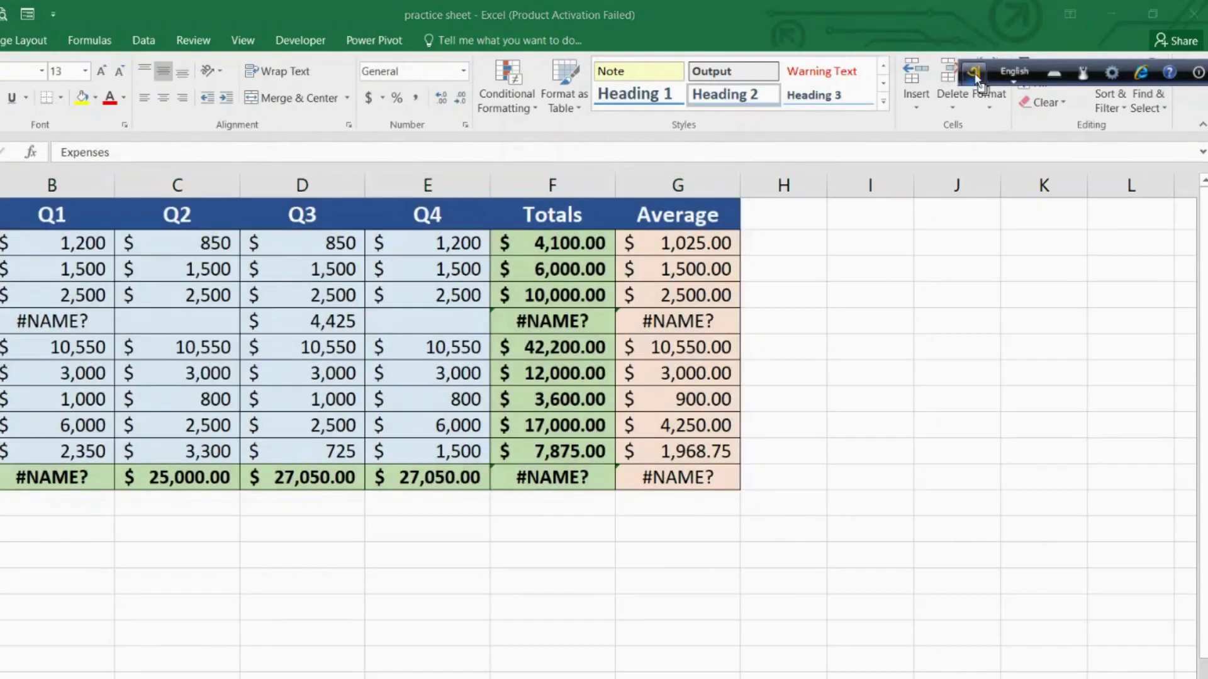
left_click_drag(974, 73, 975, 12)
left_click(1149, 97)
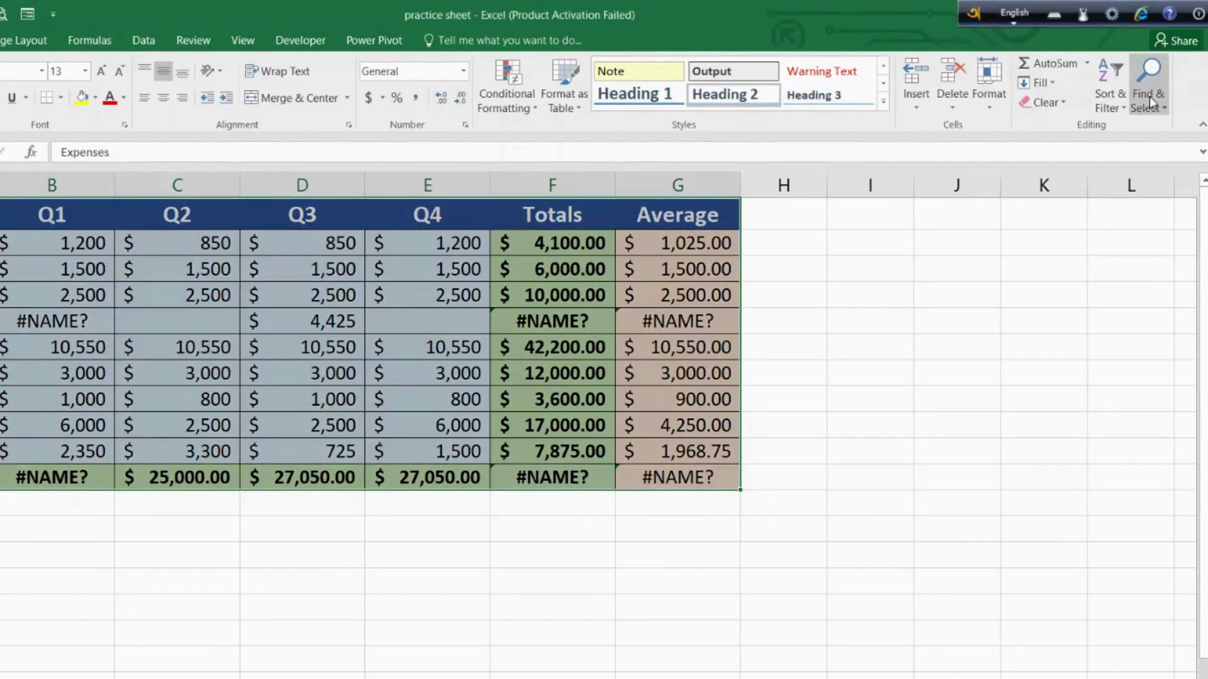
left_click(1150, 96)
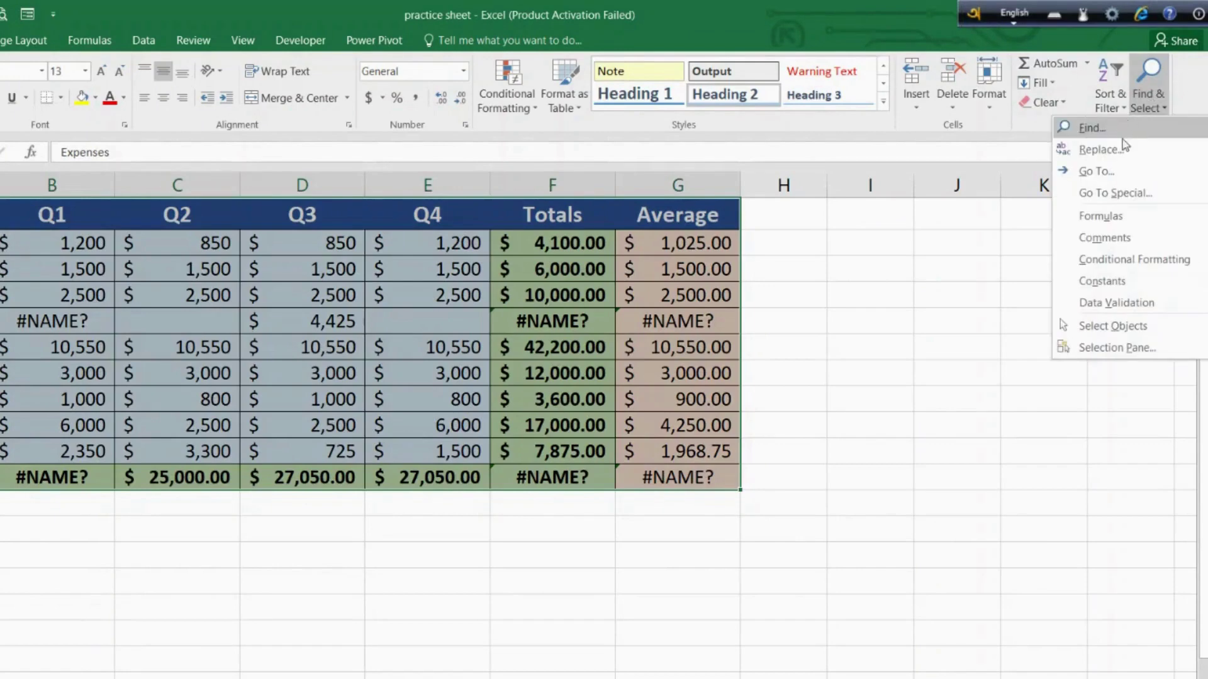
left_click(1110, 193)
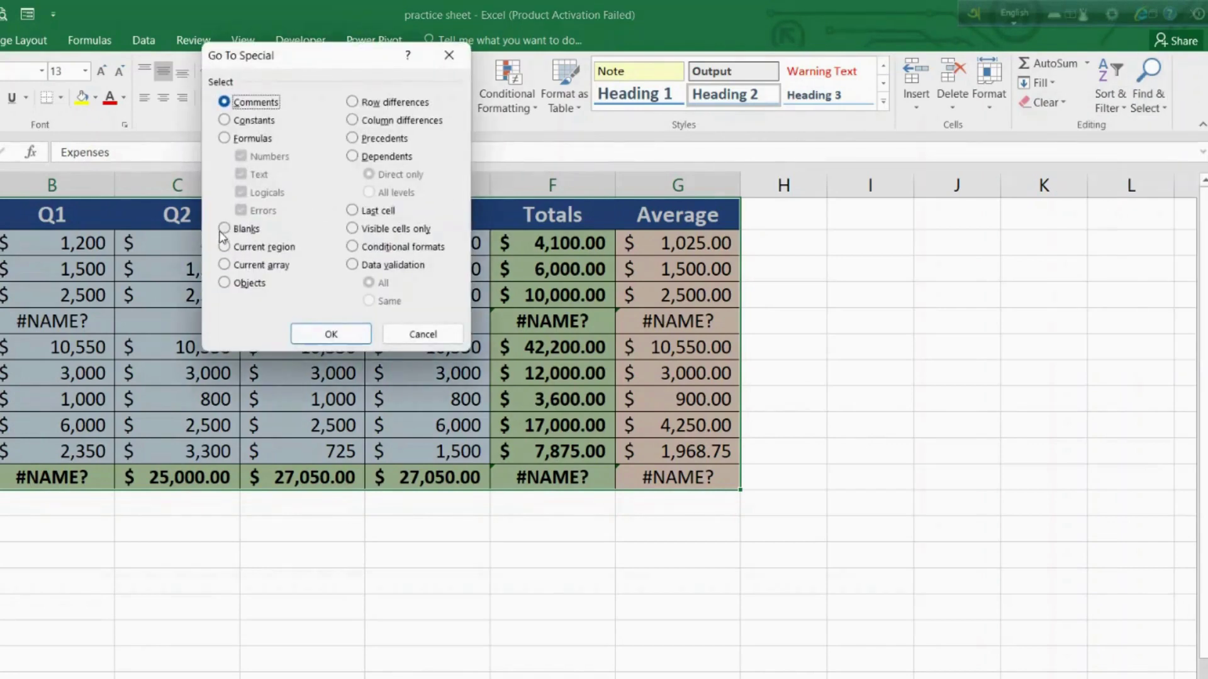
Step: Select only formula cells containing Errors, excluding Numbers, Text and Logicals
left_click(227, 139)
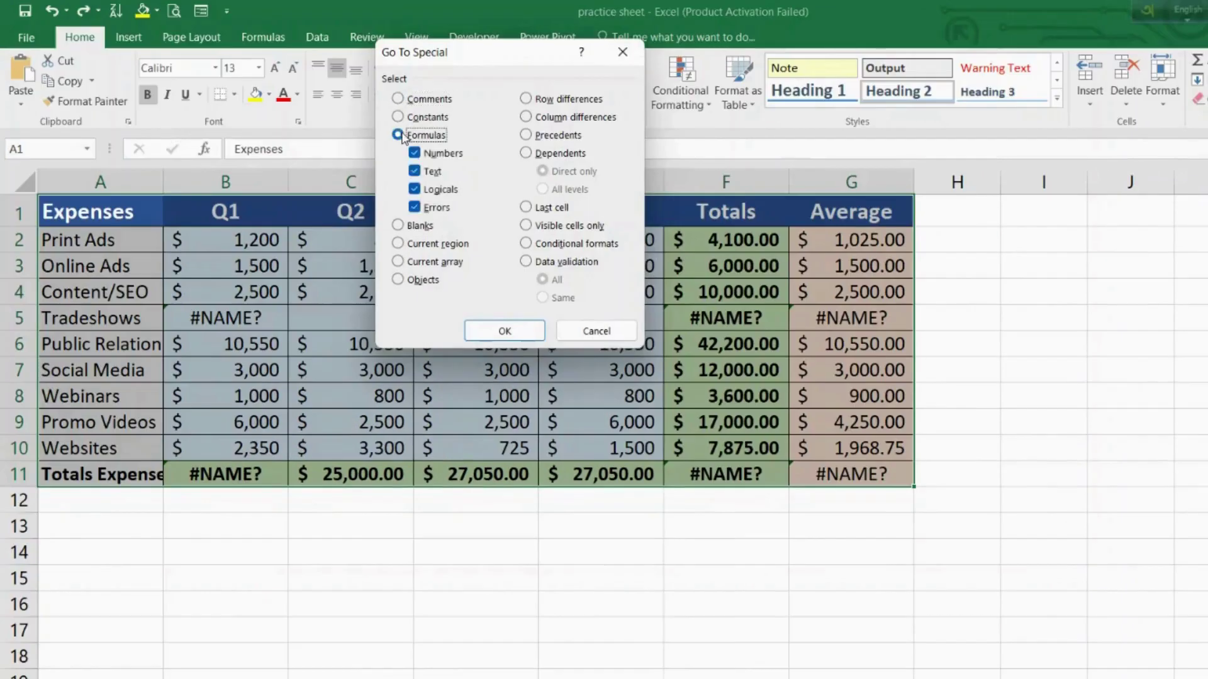
left_click(414, 153)
left_click(415, 172)
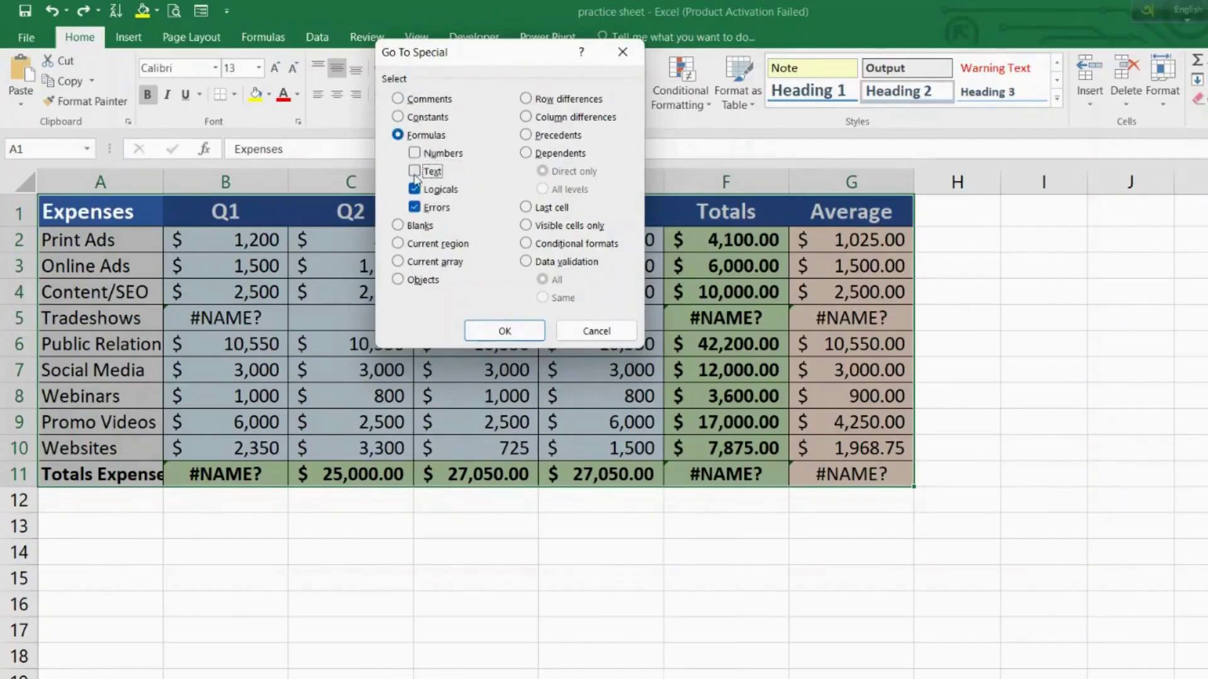
left_click(413, 190)
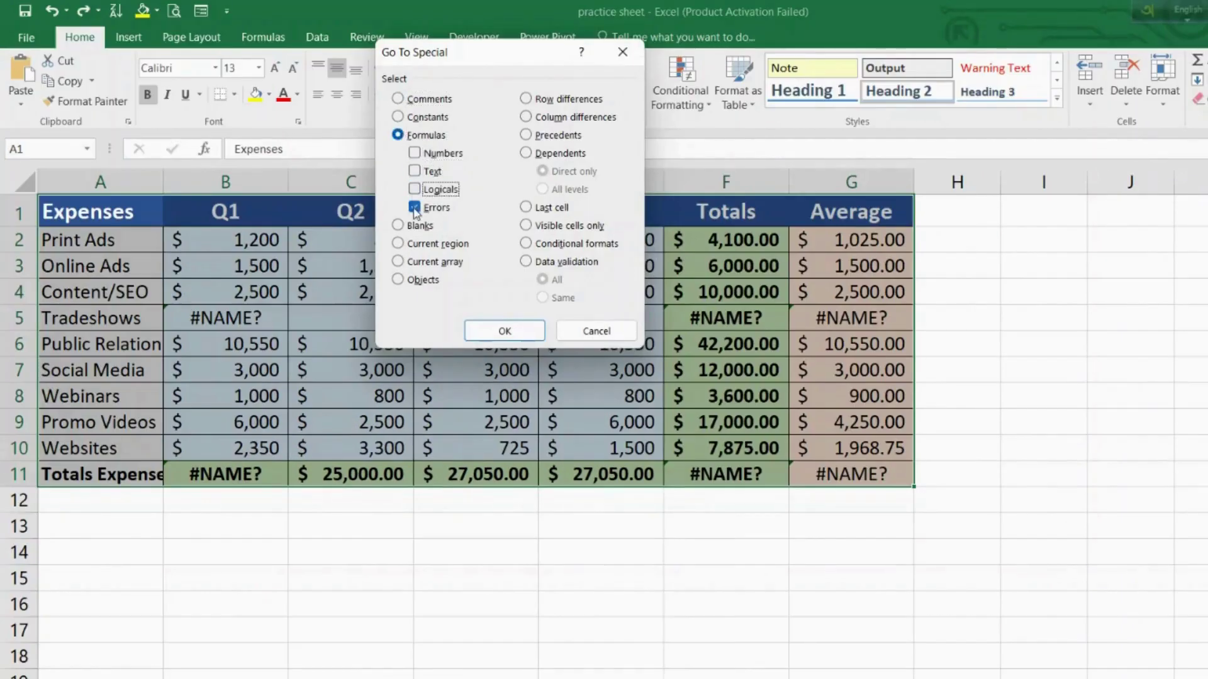
left_click(505, 332)
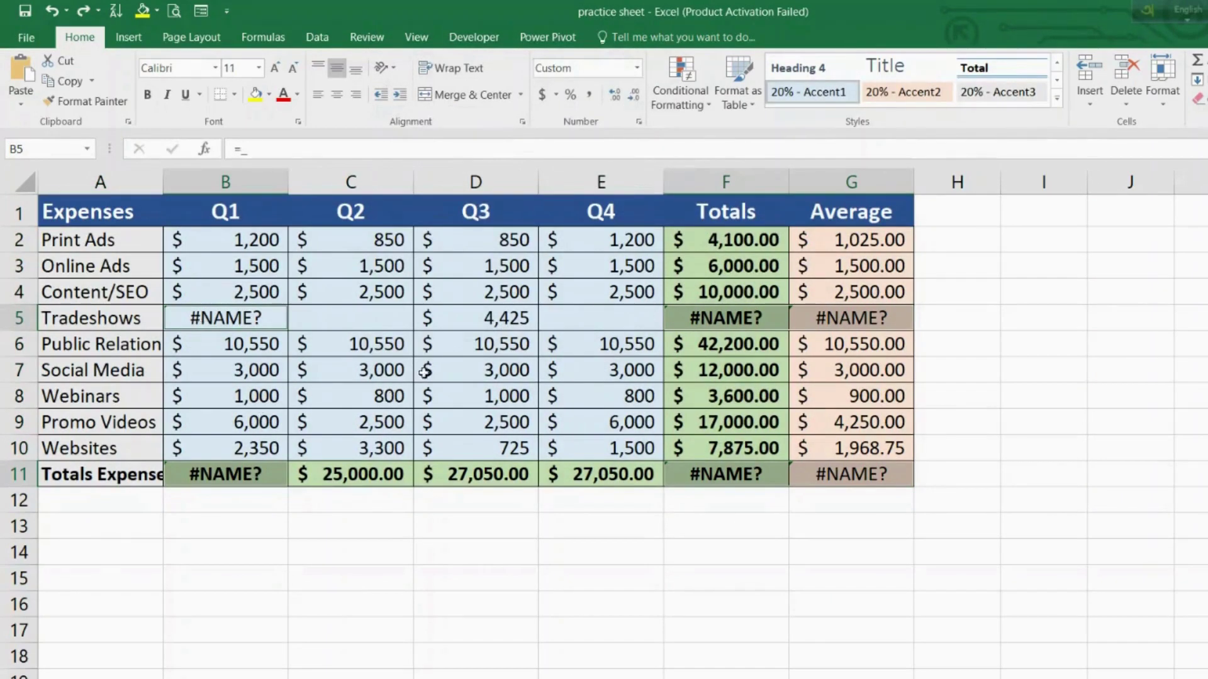
Step: Select all blank cells within the table A1:G11 using Go To Special with the Blanks option
left_click(615, 316)
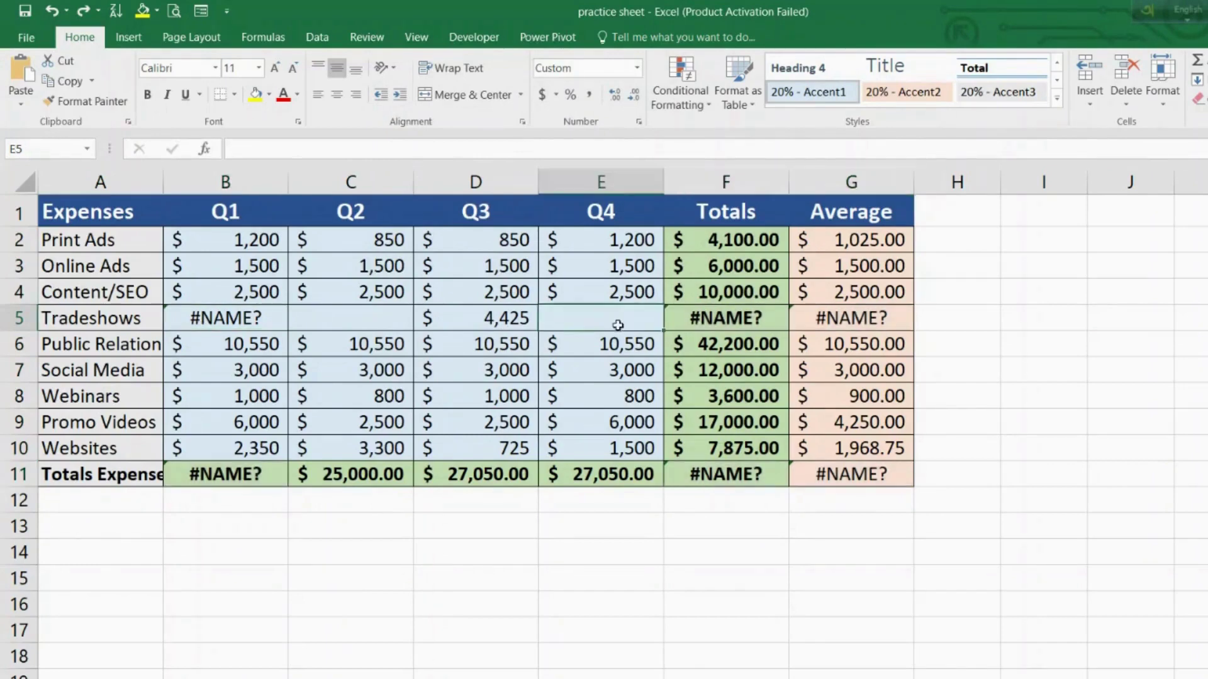
left_click(130, 211)
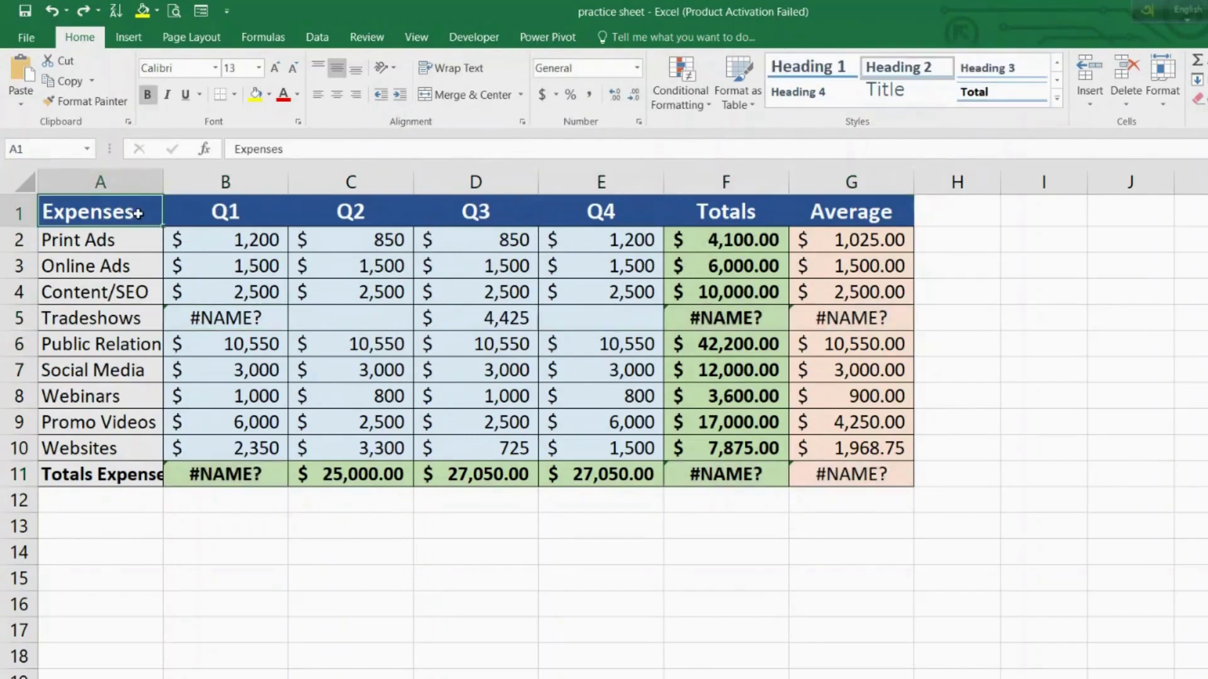
left_click_drag(137, 214, 825, 475)
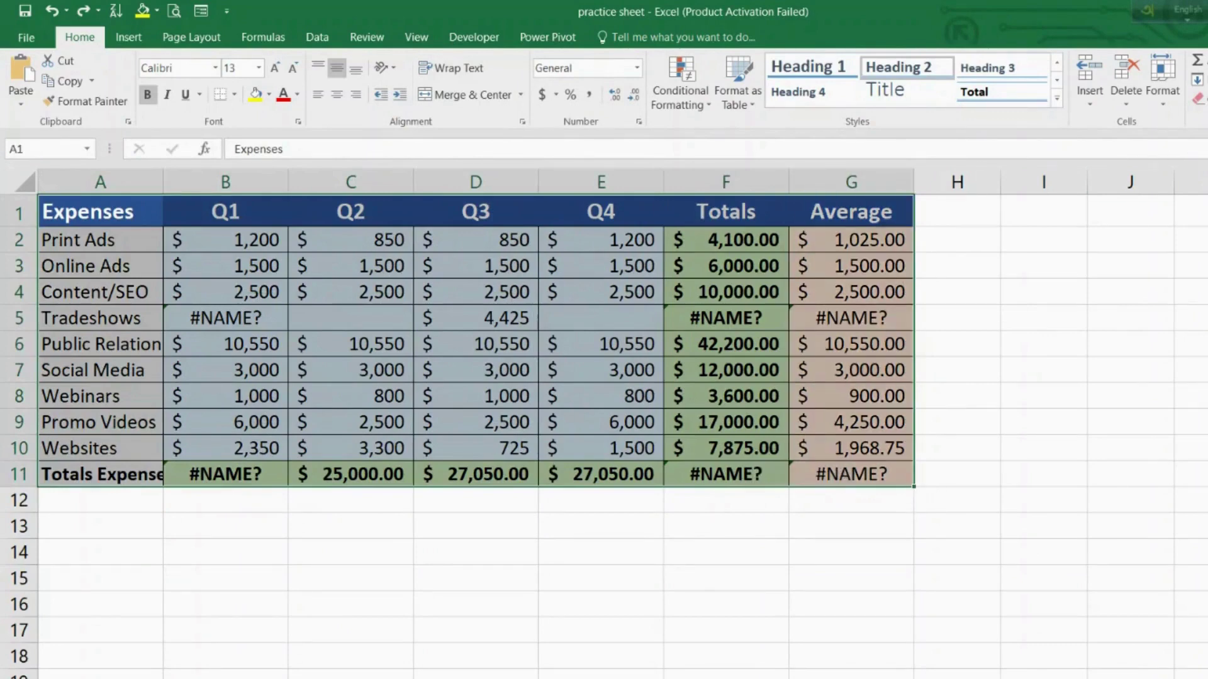
key("F5")
key("alt+s")
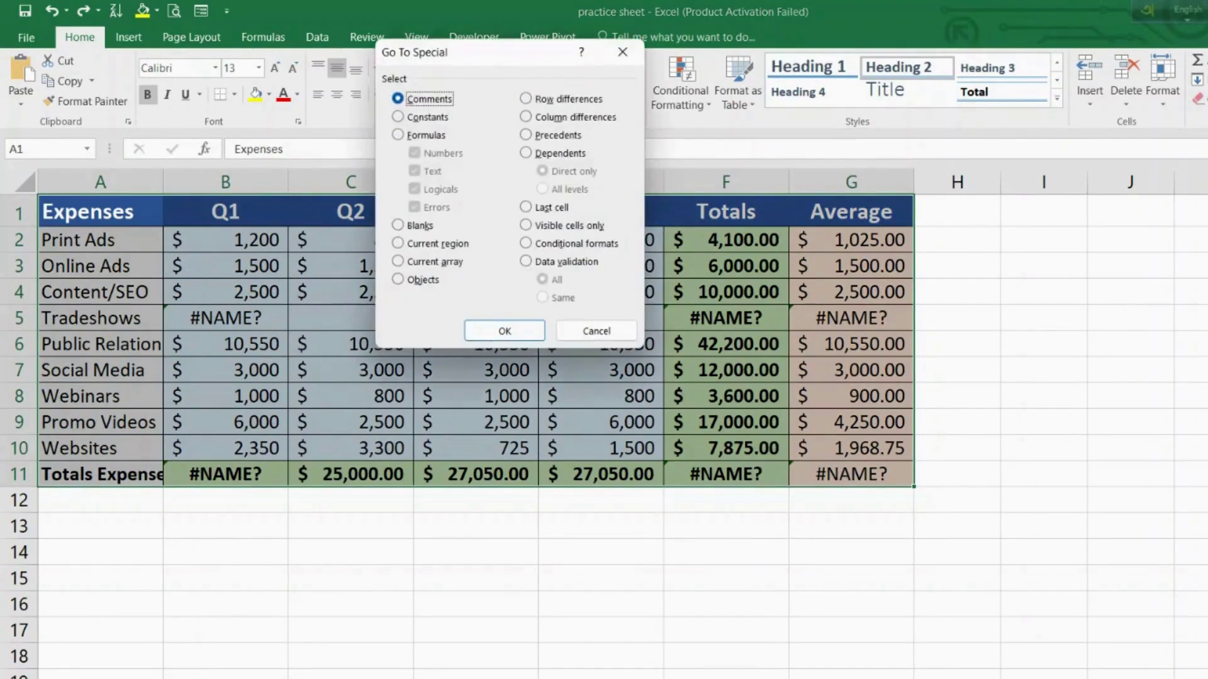
left_click(397, 229)
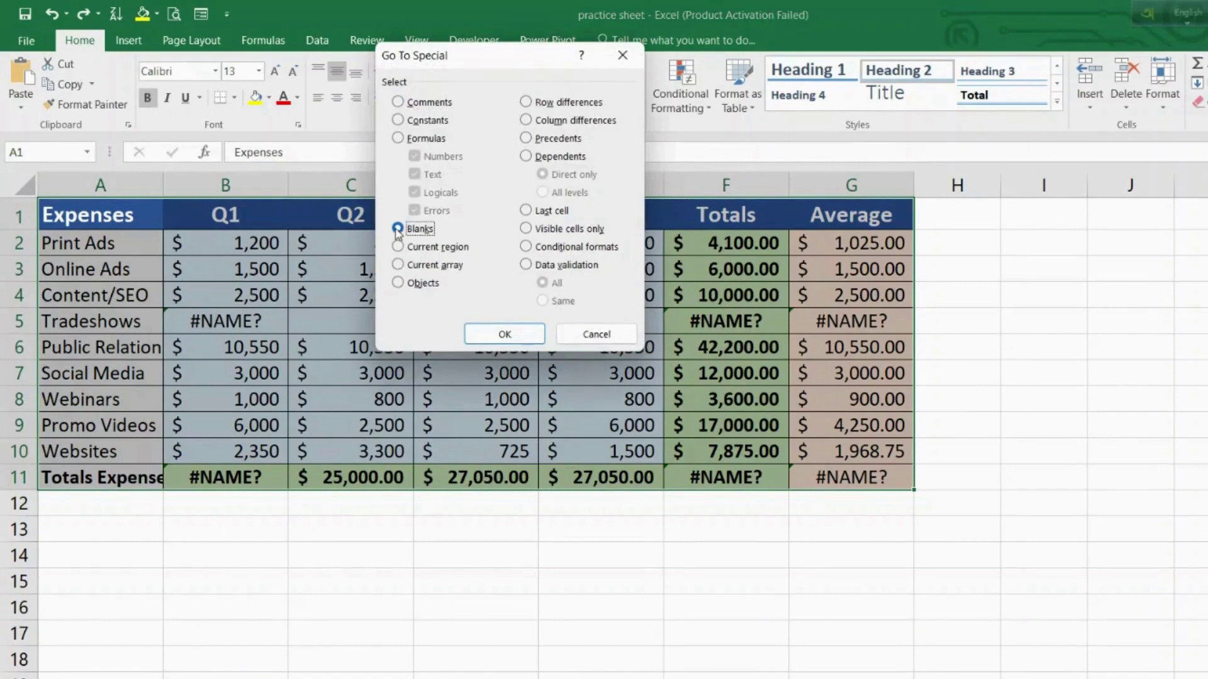
left_click(504, 334)
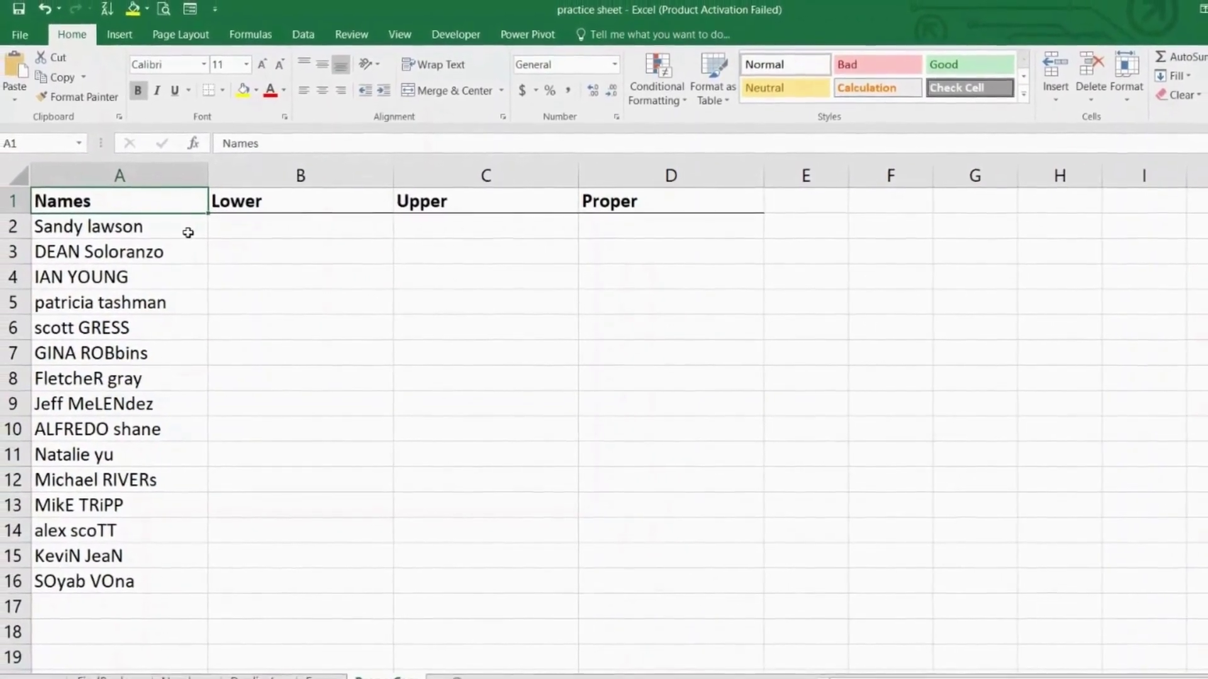
Step: Examine the Lower, Upper and Proper headers and the inconsistent letter case in the Names column of the ProperCase sheet
left_click(429, 206)
left_click(352, 214)
left_click(588, 203)
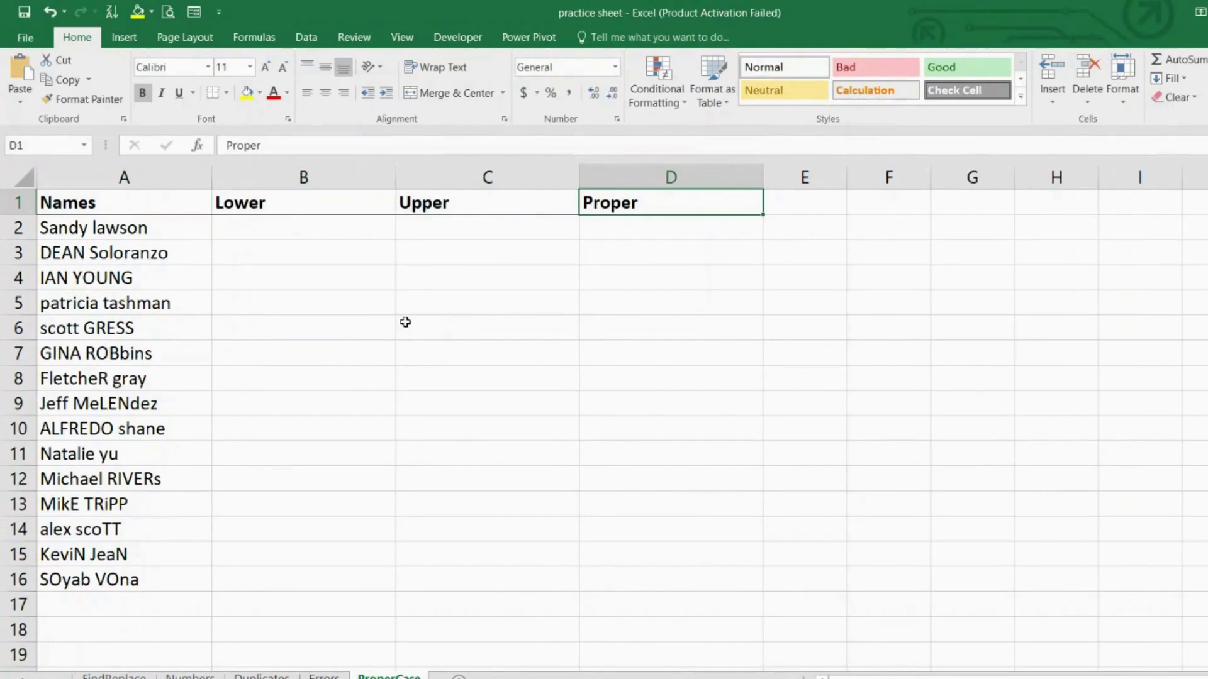
left_click(329, 203)
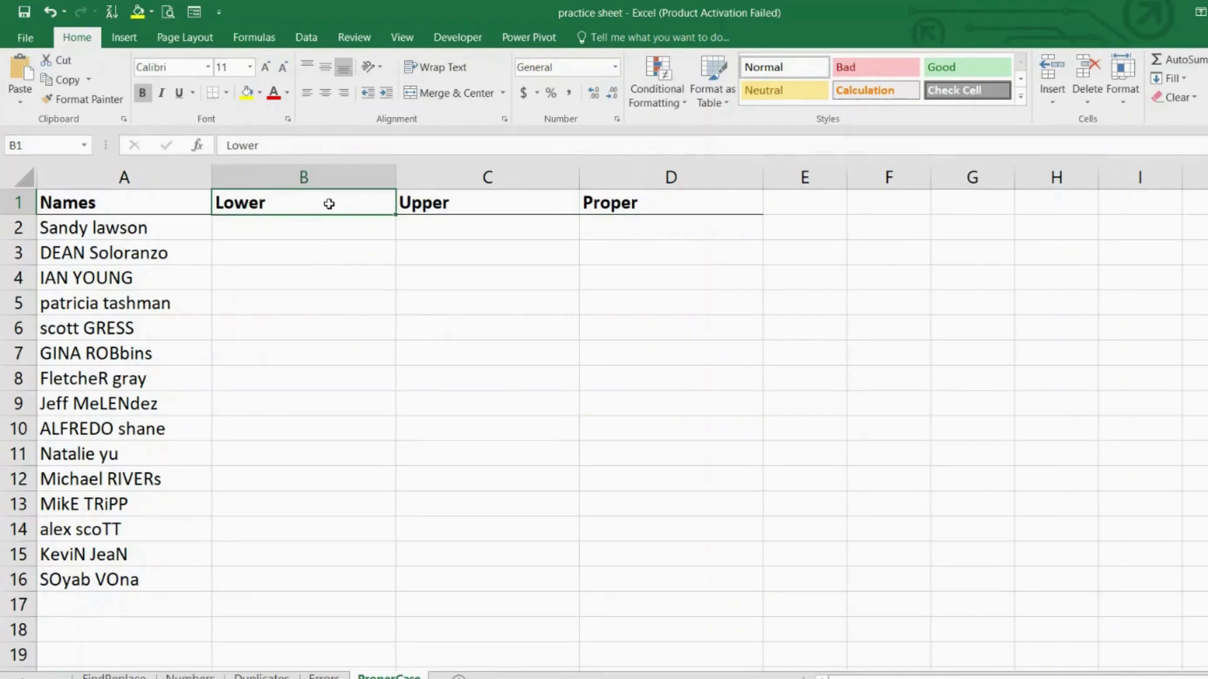
left_click(435, 202)
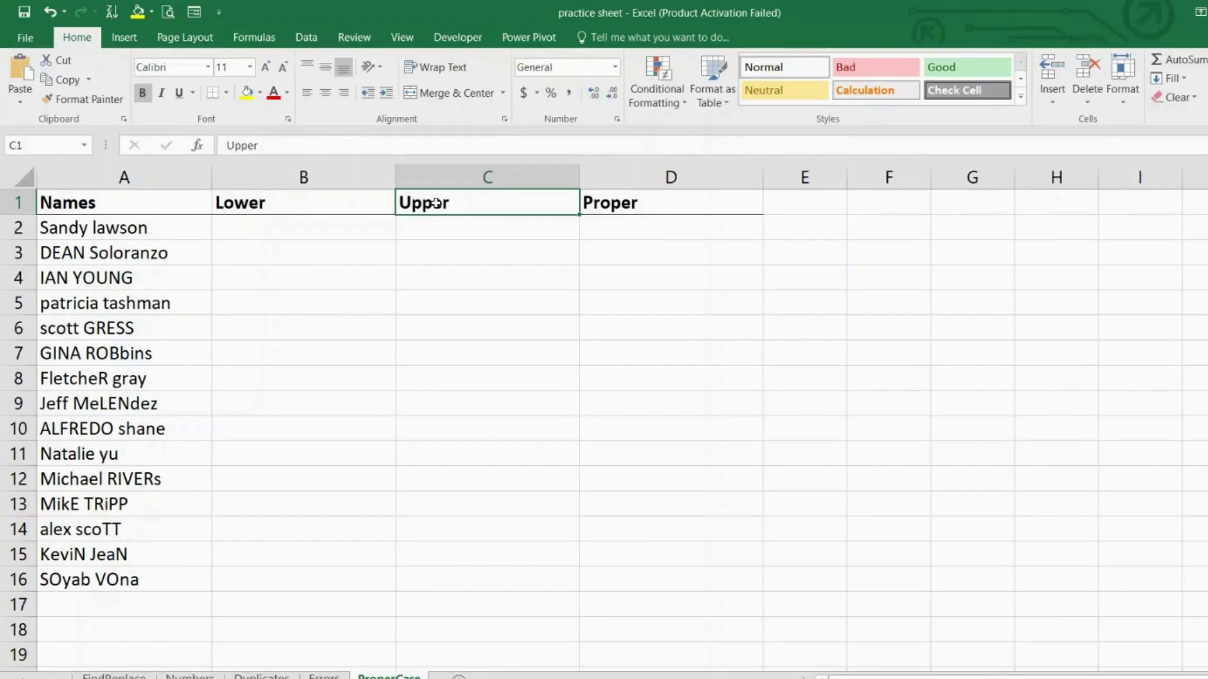
left_click(599, 205)
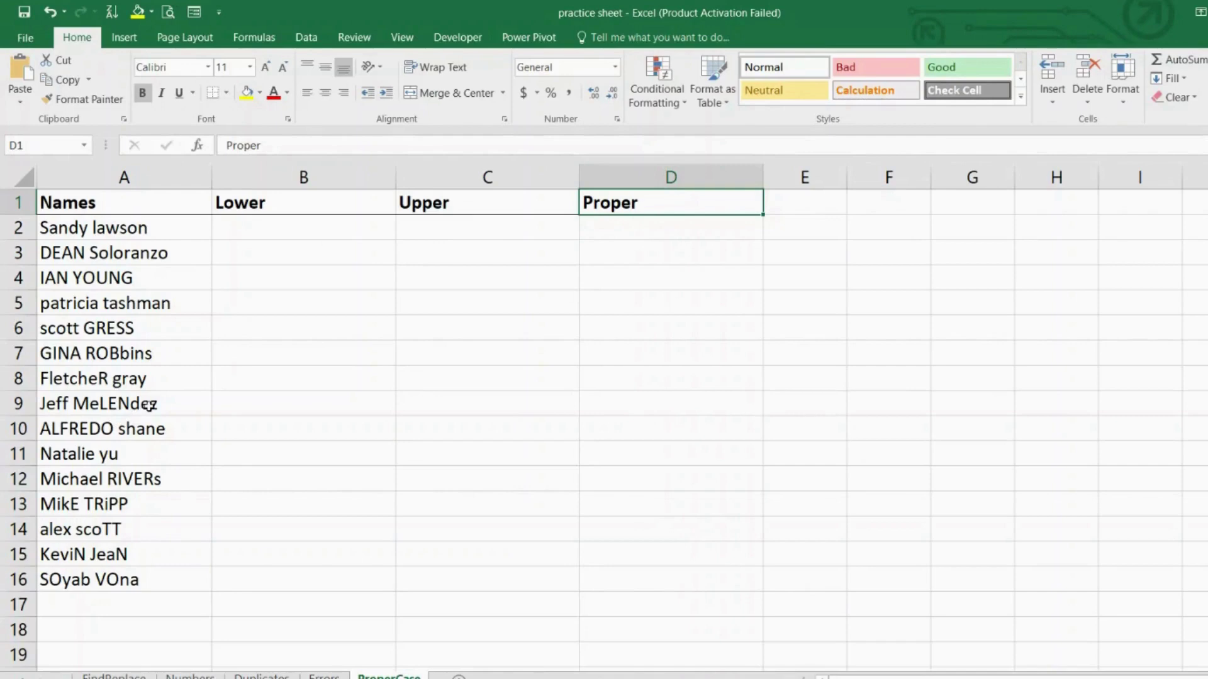
left_click(162, 252)
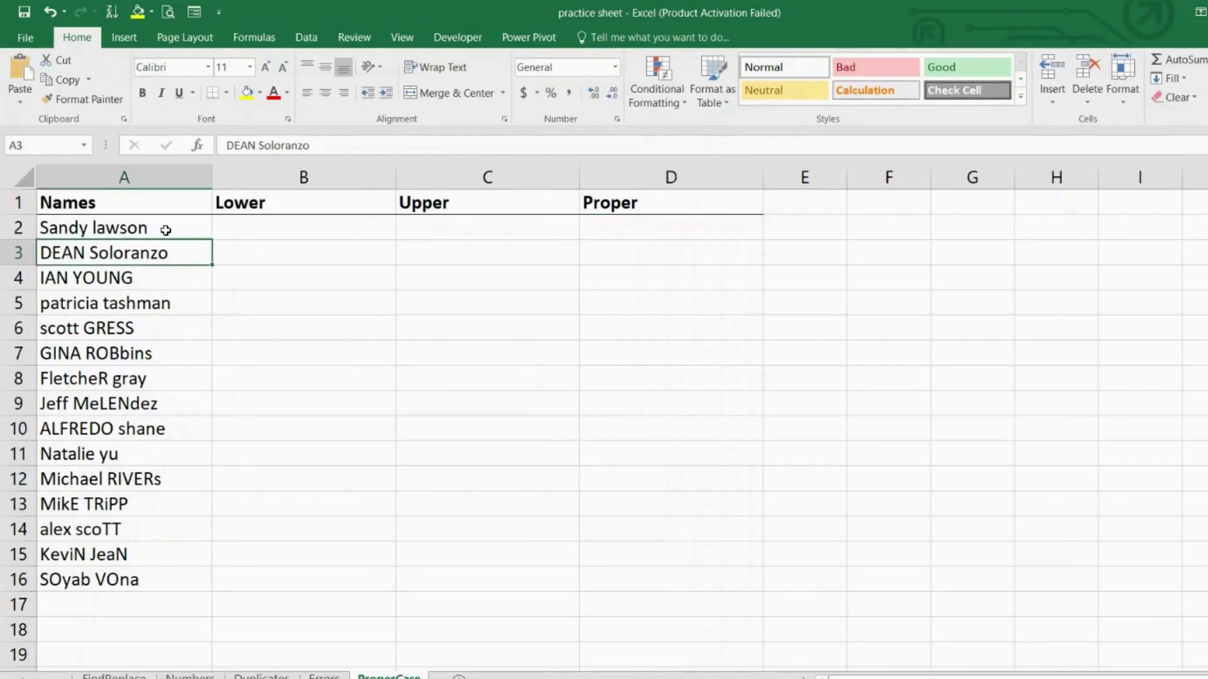
left_click(165, 228)
left_click(162, 299)
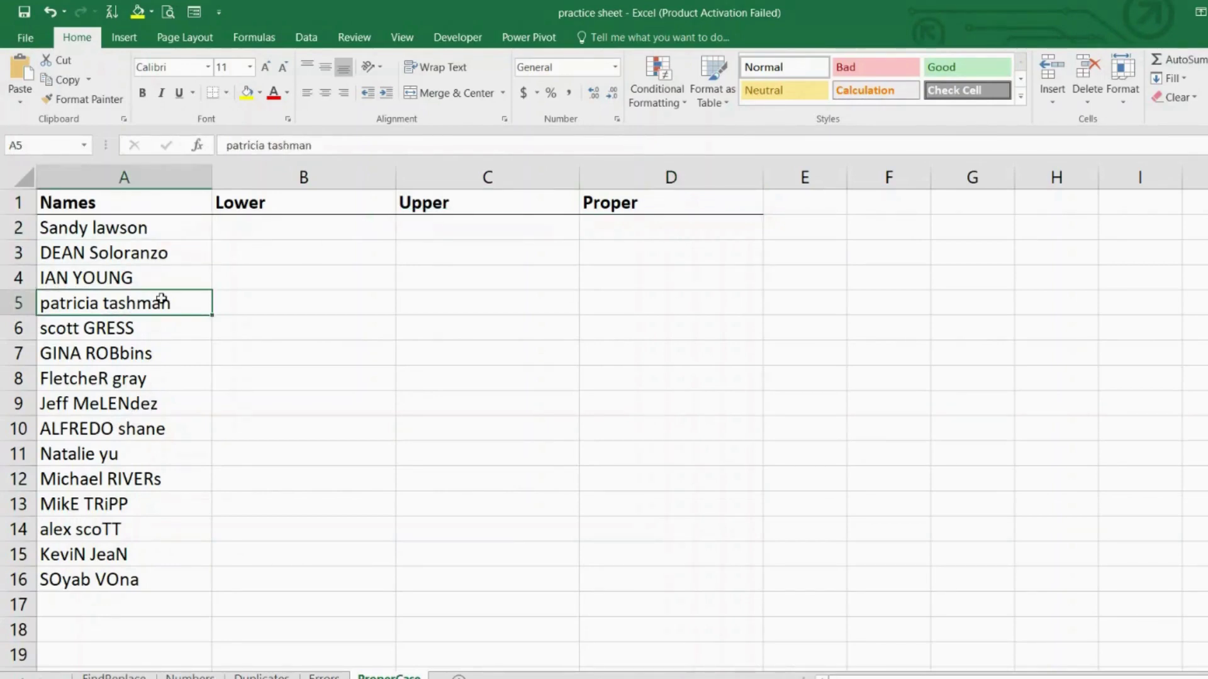
left_click(153, 332)
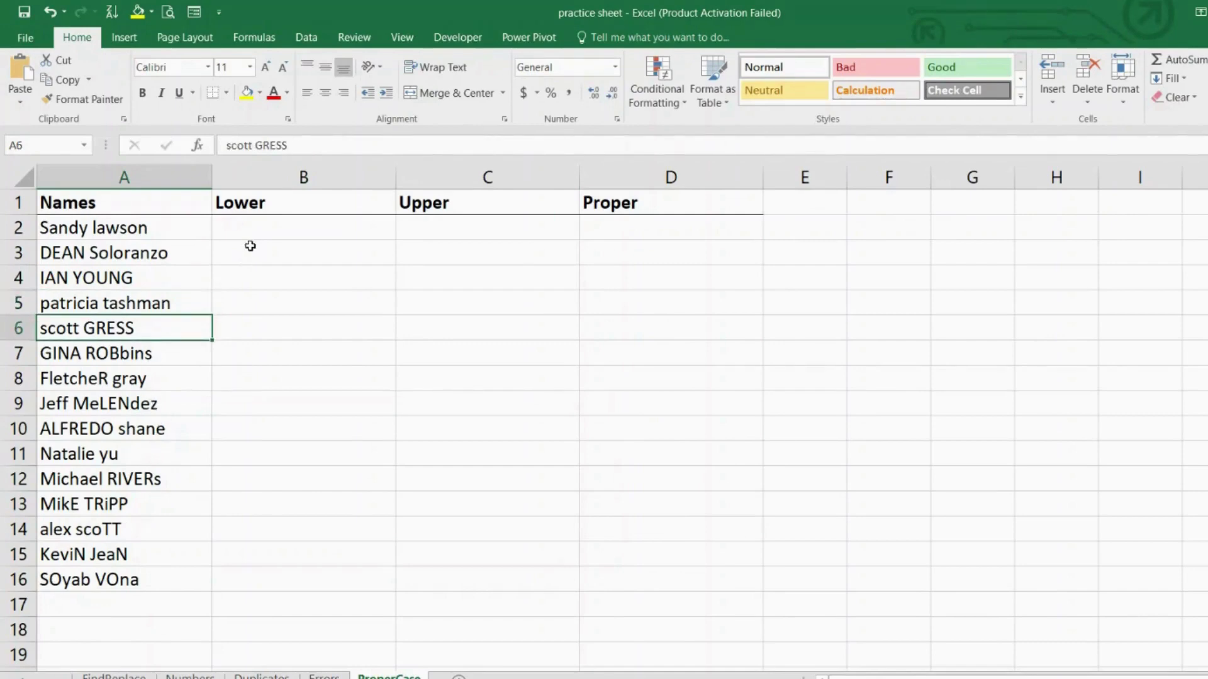
left_click(189, 229)
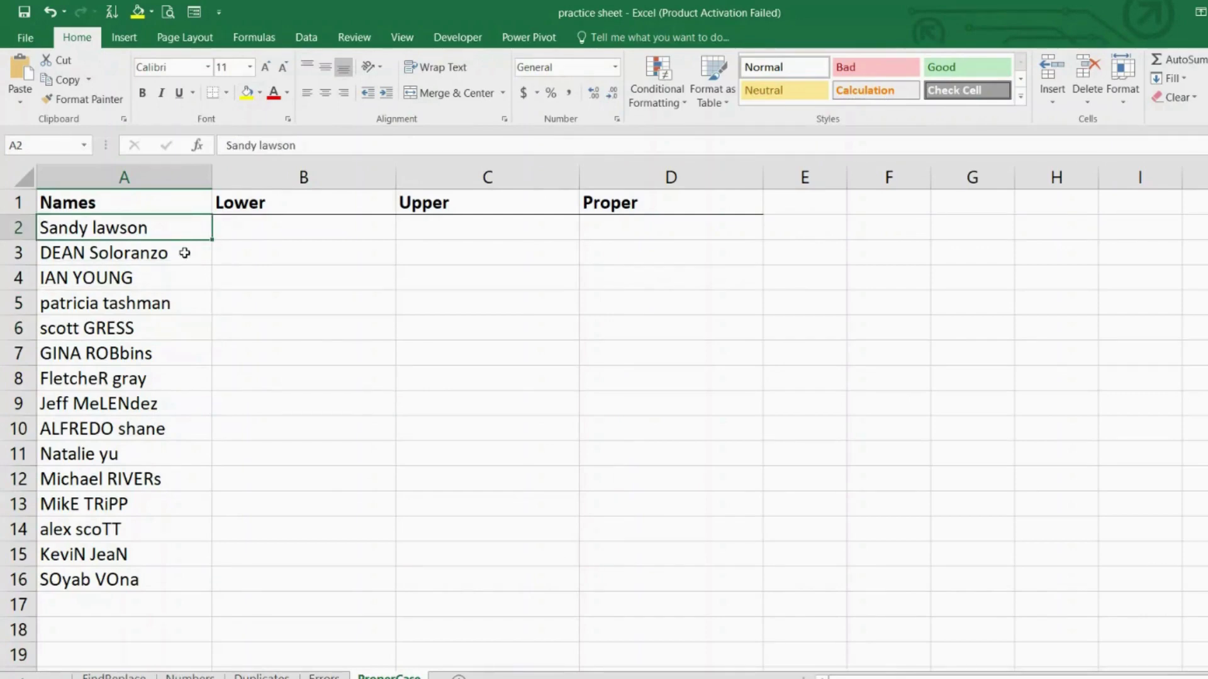
Step: Convert the first name to lowercase in cell B2 with the formula =LOWER(A2)
left_click(237, 230)
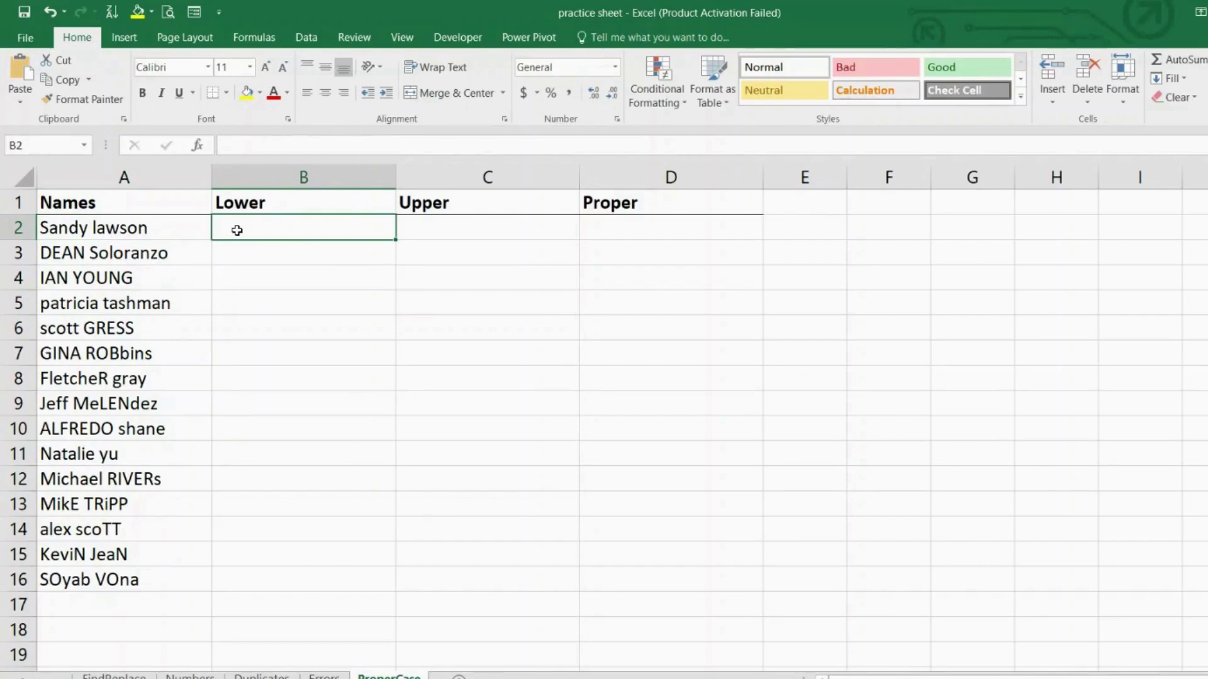
type("=lower")
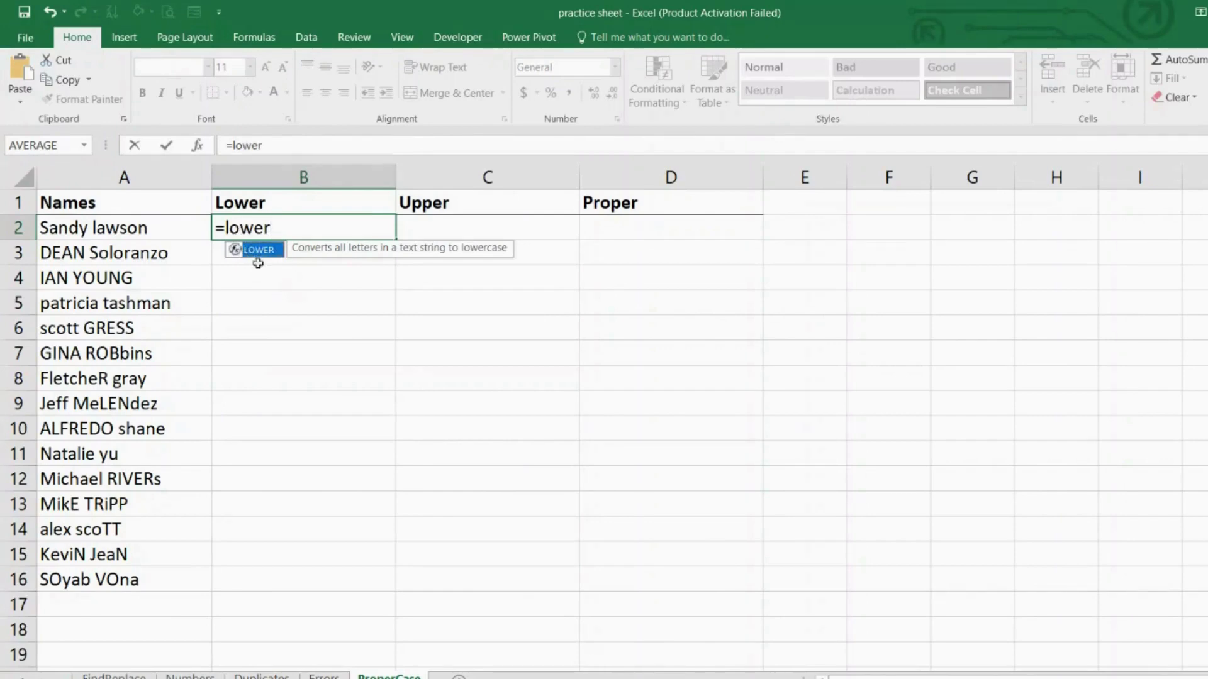
left_click(284, 234)
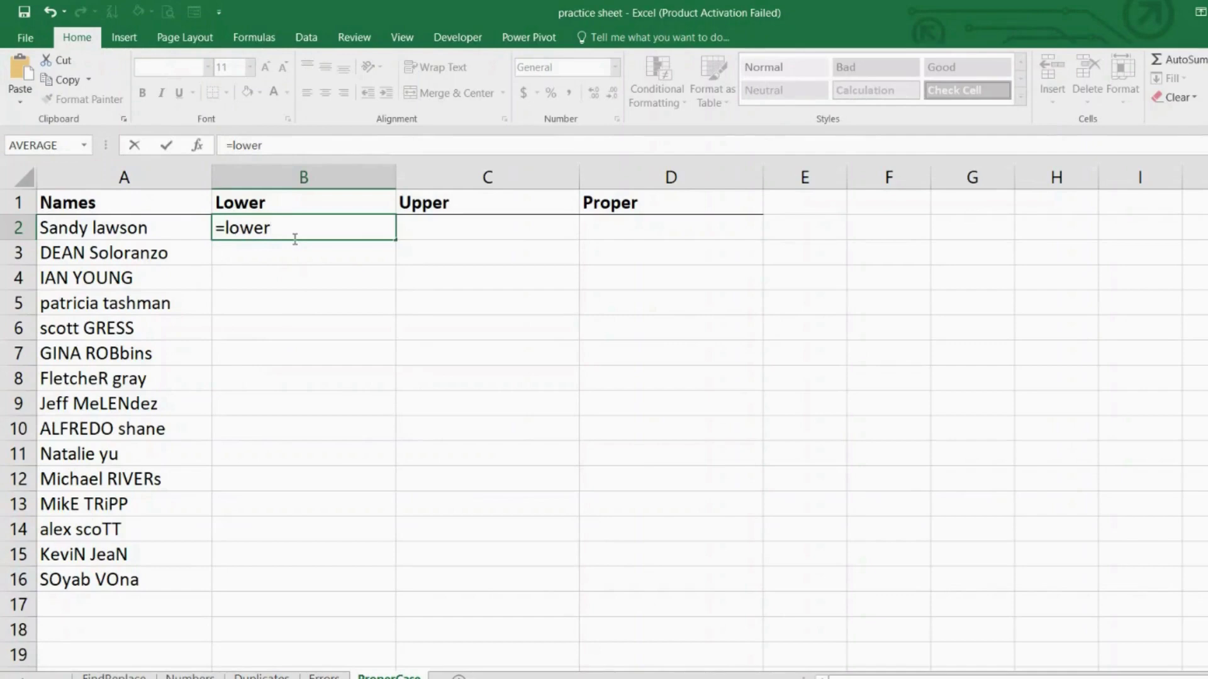
type("(")
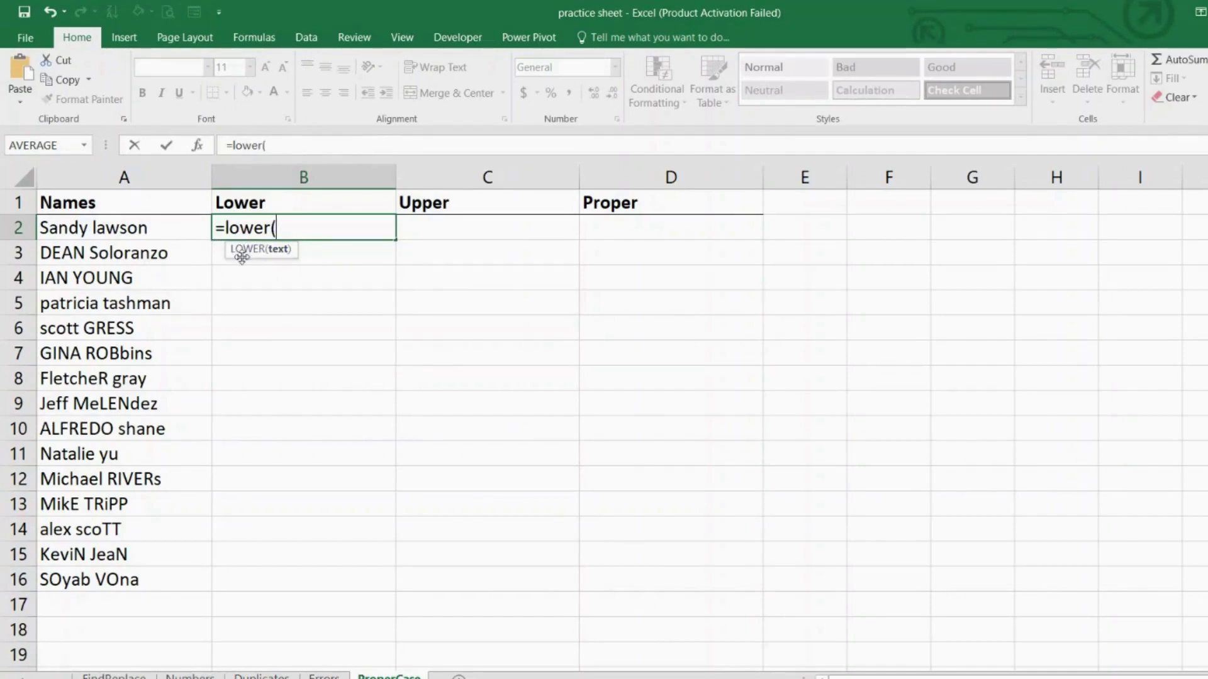
left_click(120, 230)
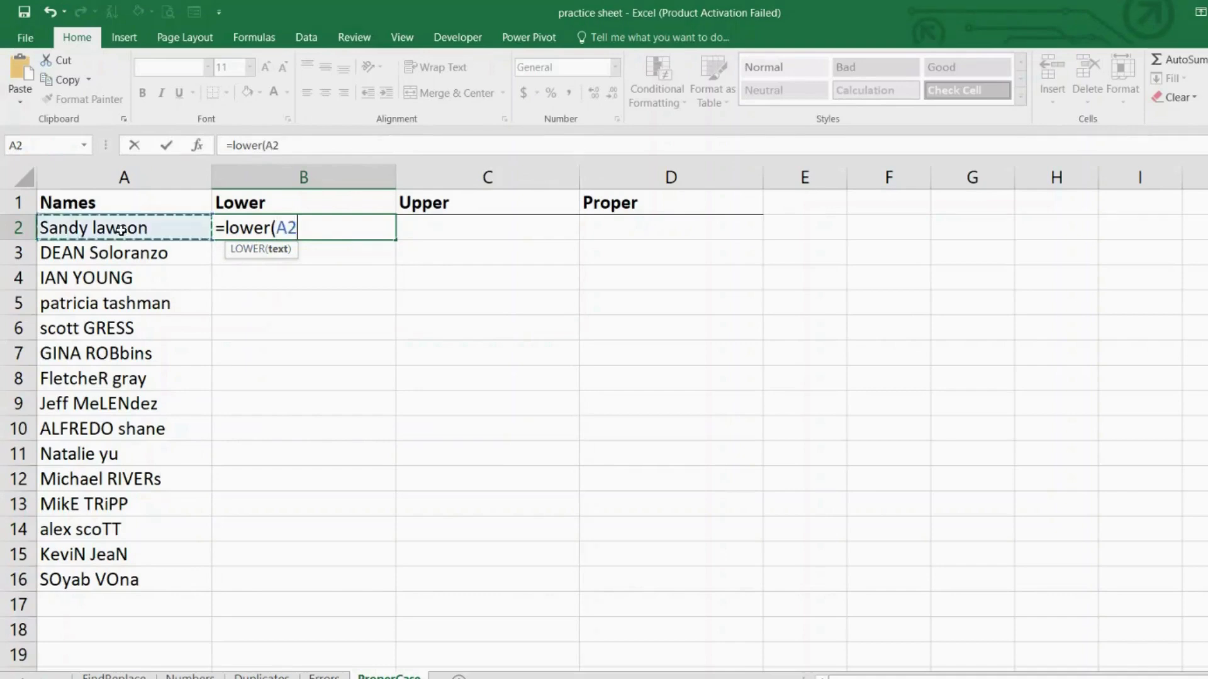
type(")")
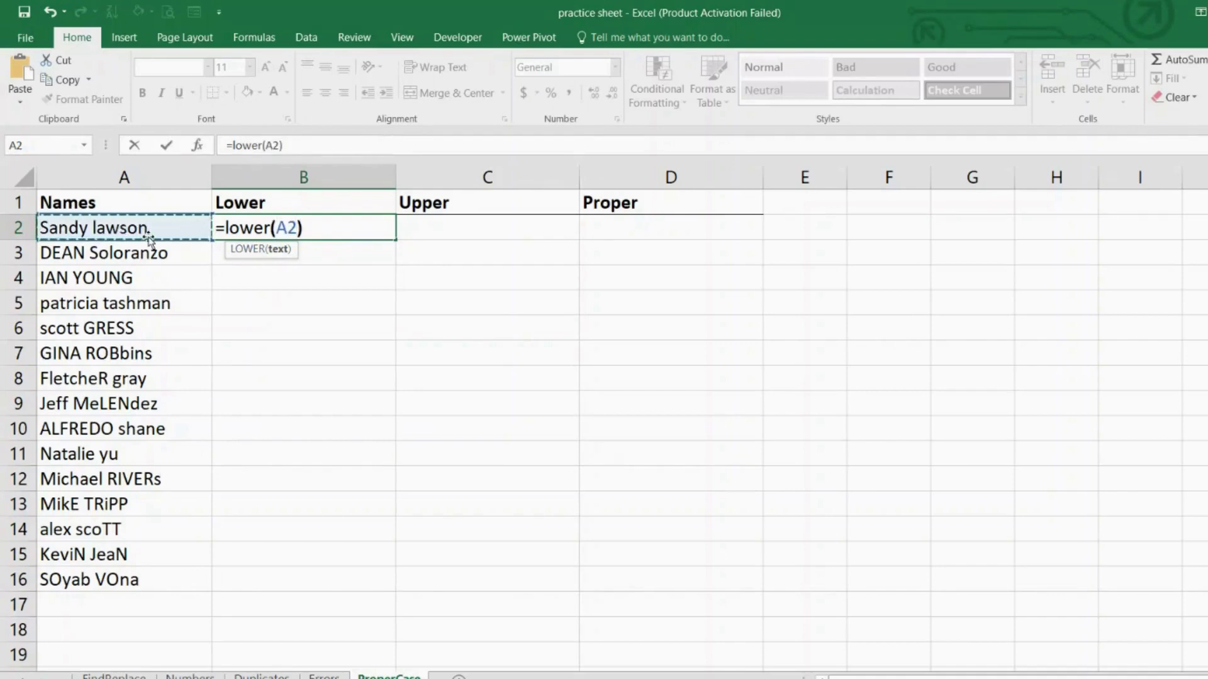
key("Return")
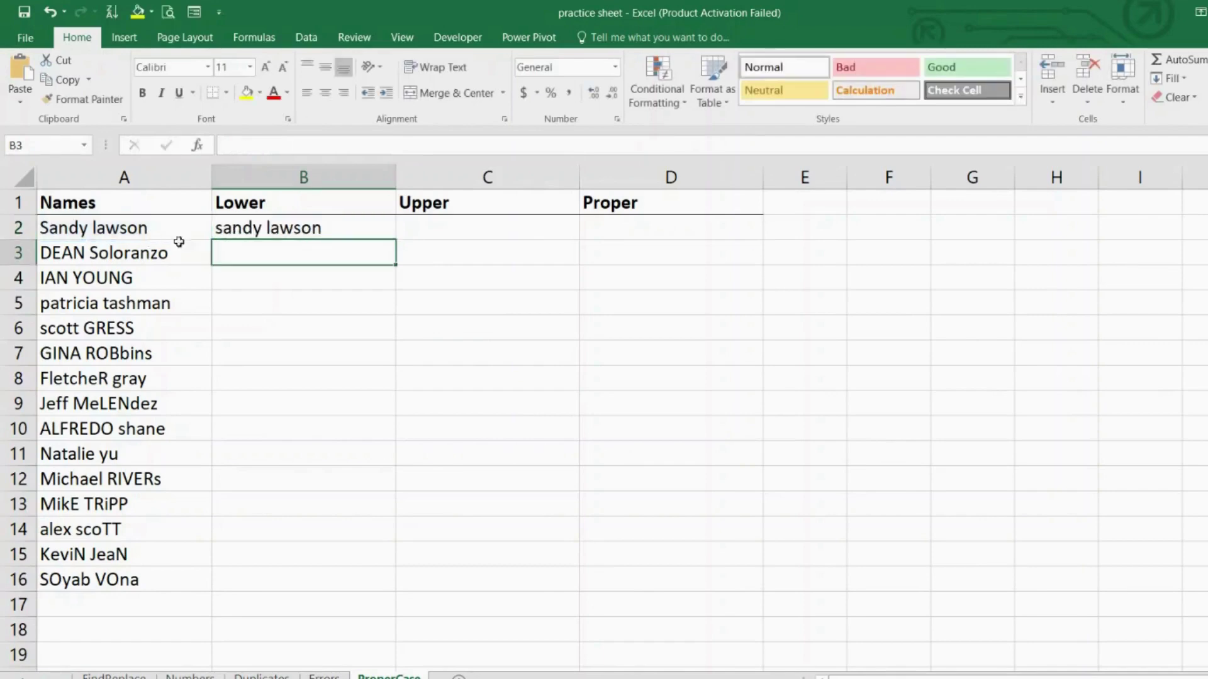
left_click(379, 230)
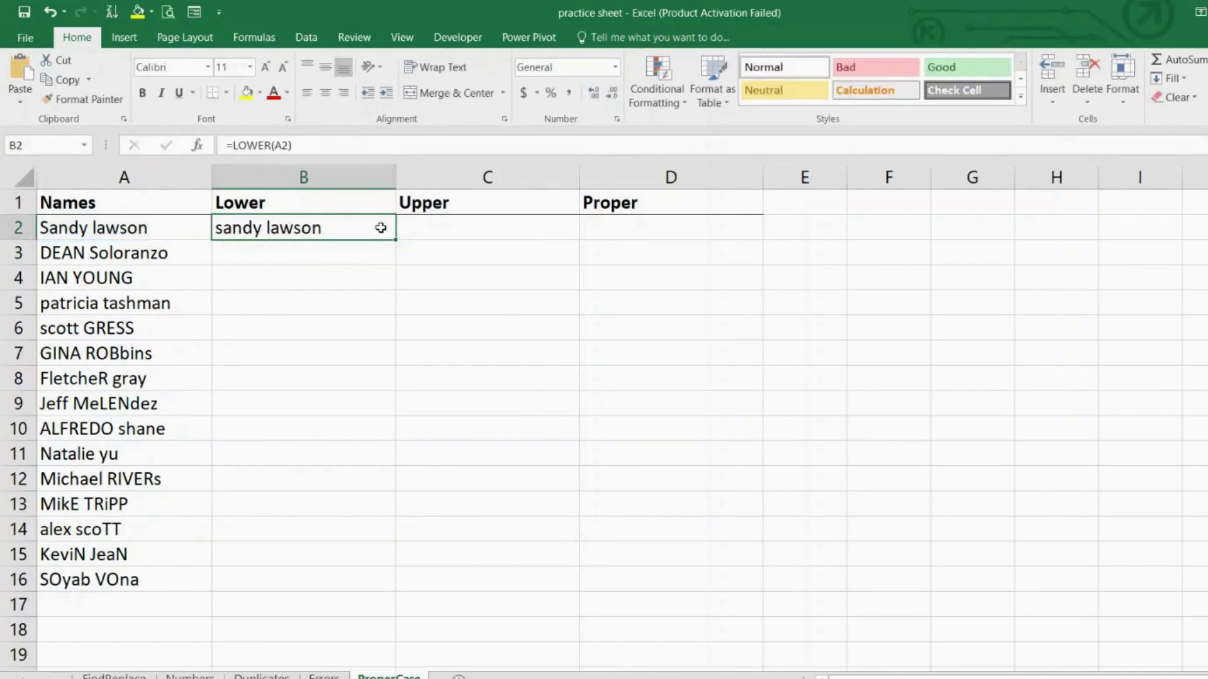
Step: Fill the LOWER formula from B2 down the Lower column to B16
double_click(398, 244)
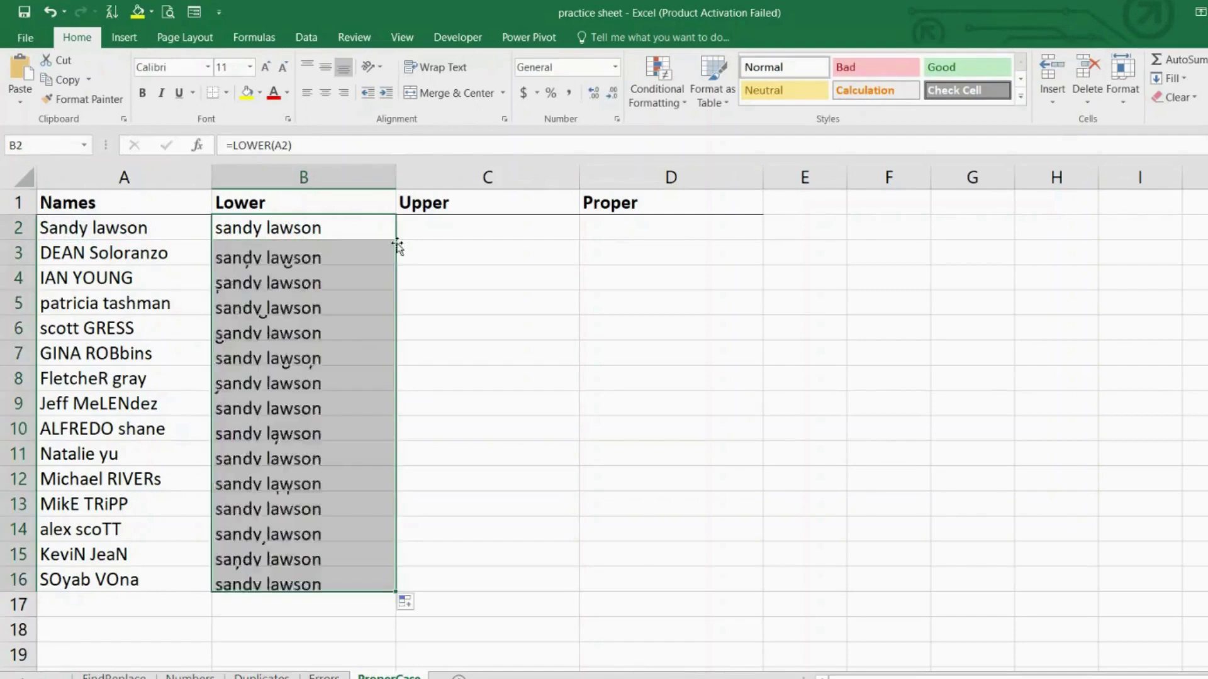
Step: Convert the names to uppercase in C2:C16 by entering =UPPER(A2) in C2 and filling it down the Upper column
left_click(453, 225)
type("=")
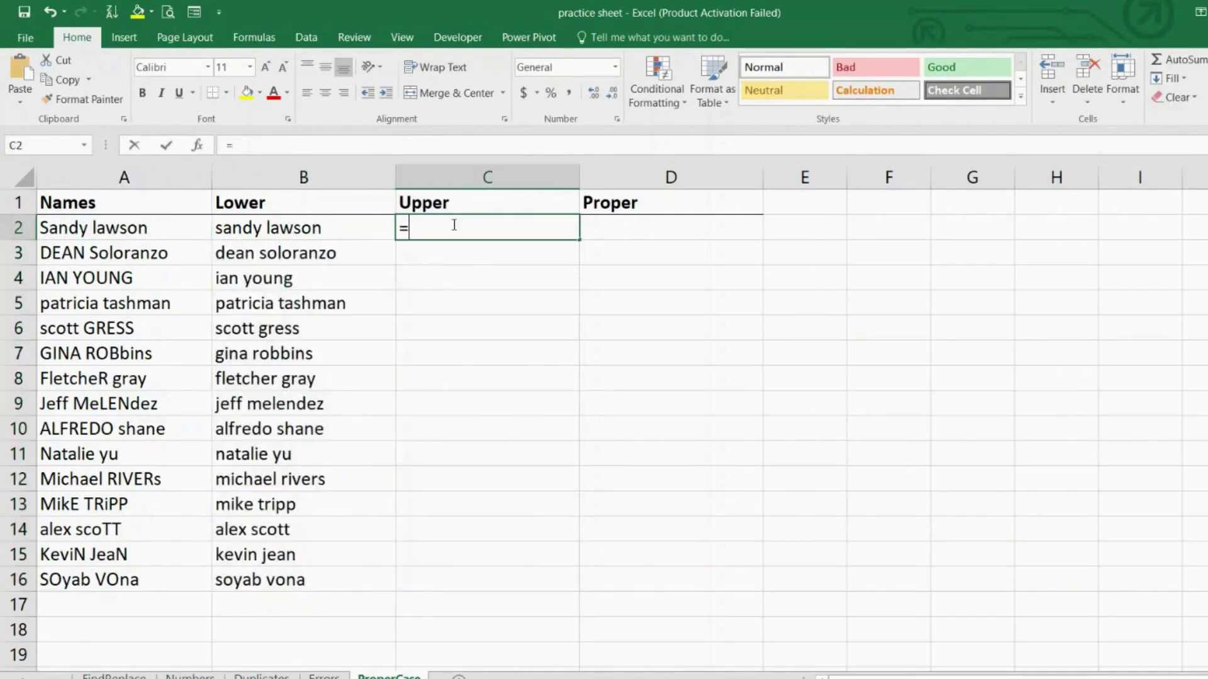
type("upp")
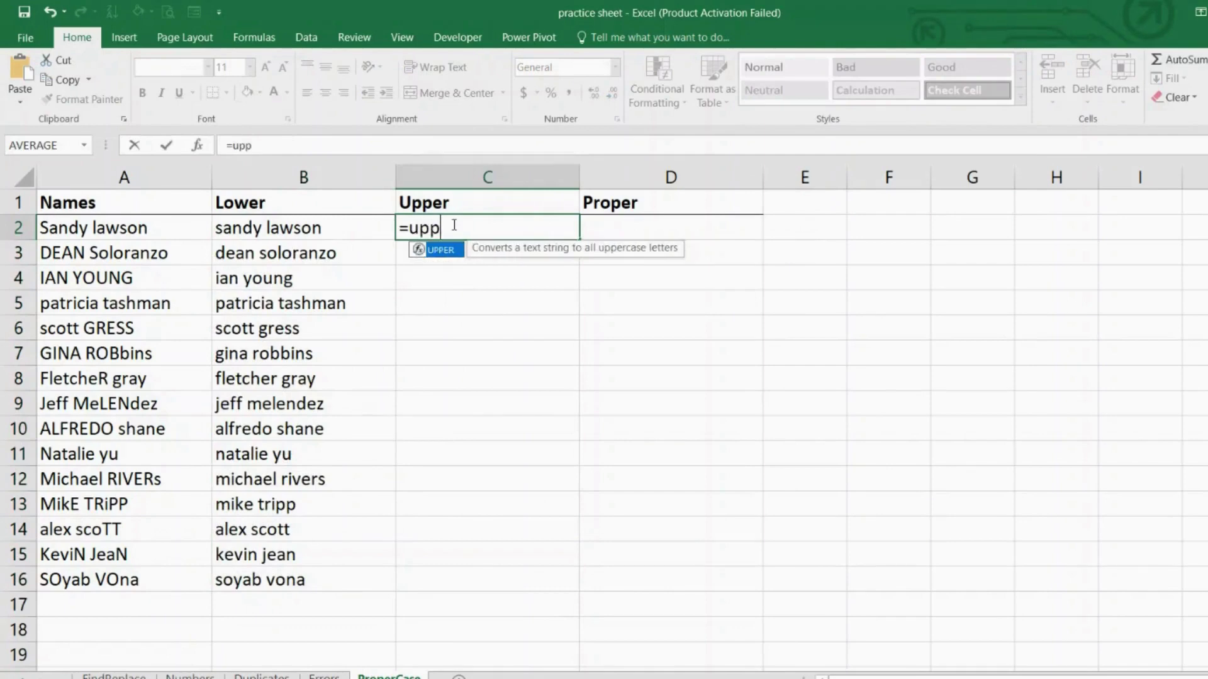
type("er(")
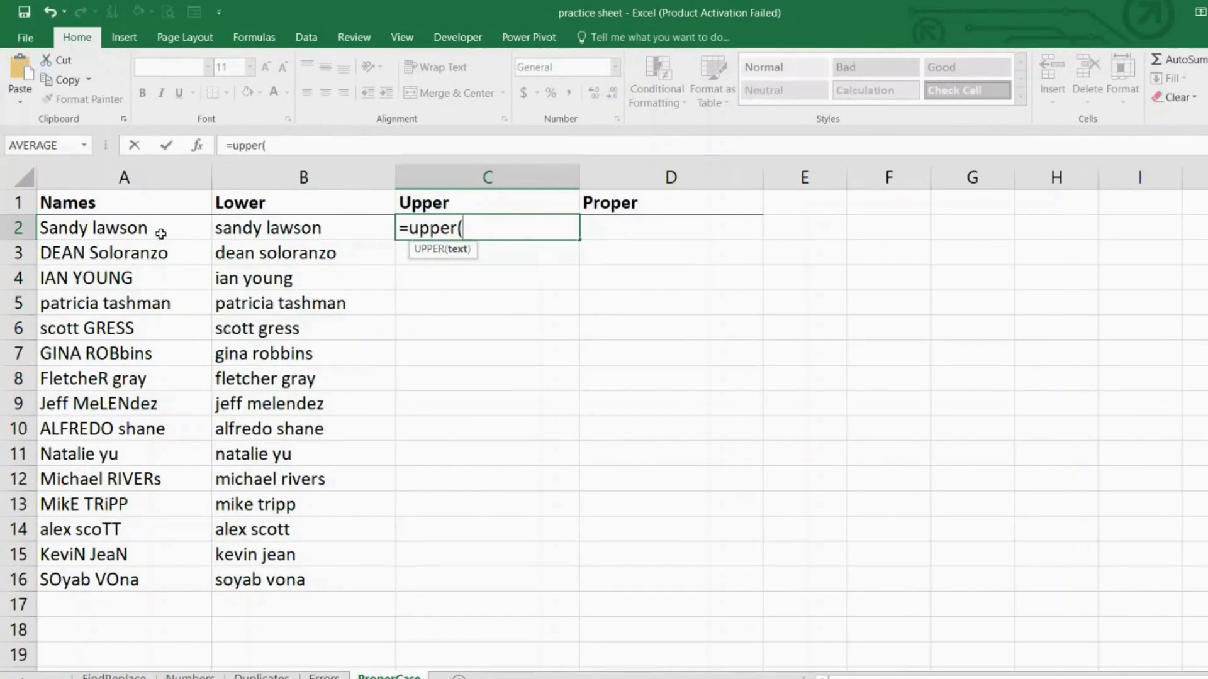
left_click(143, 224)
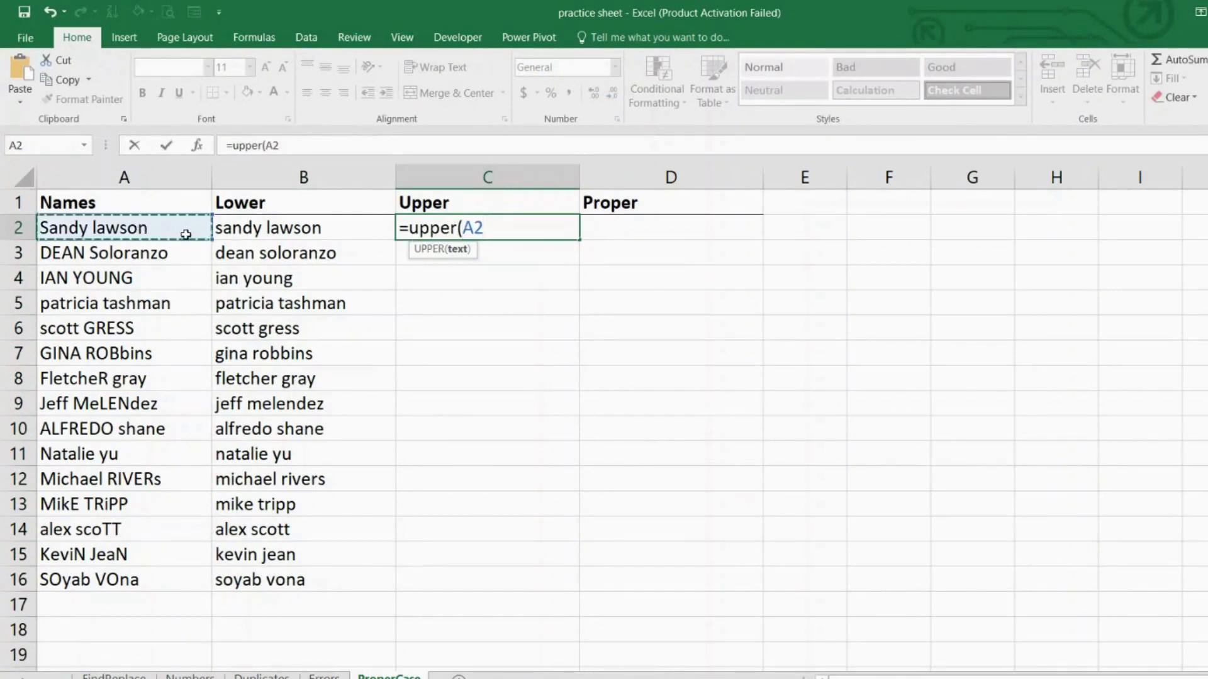
type(")")
key("Return")
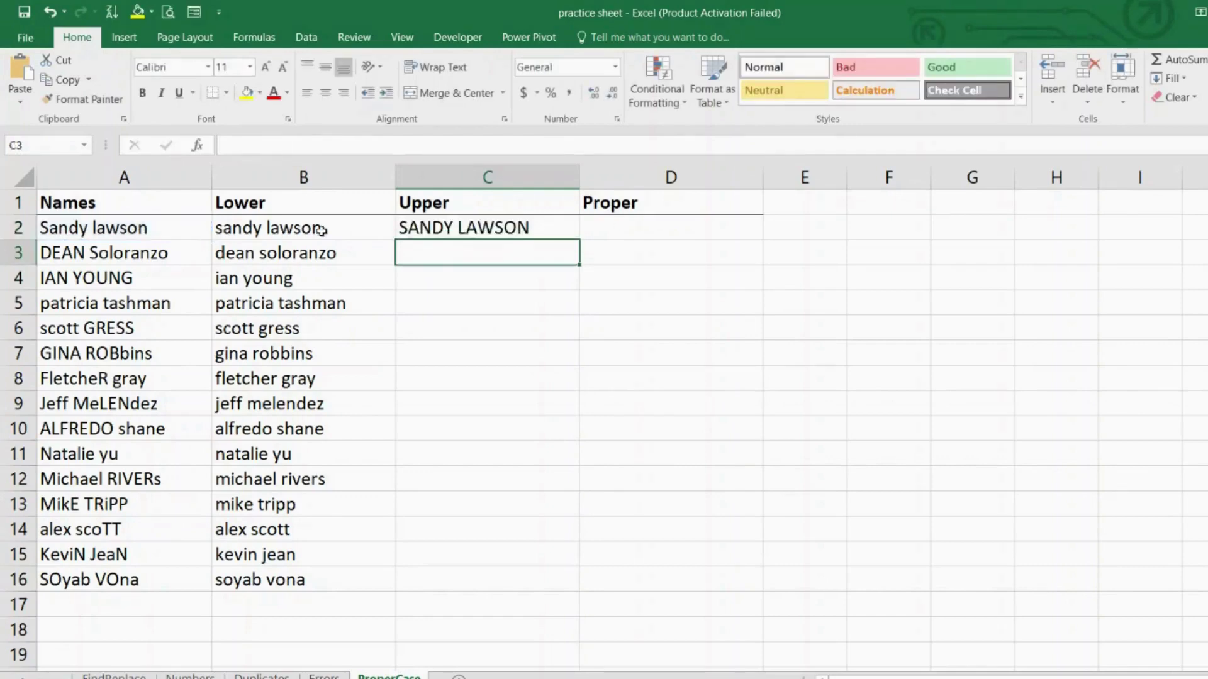
left_click(523, 228)
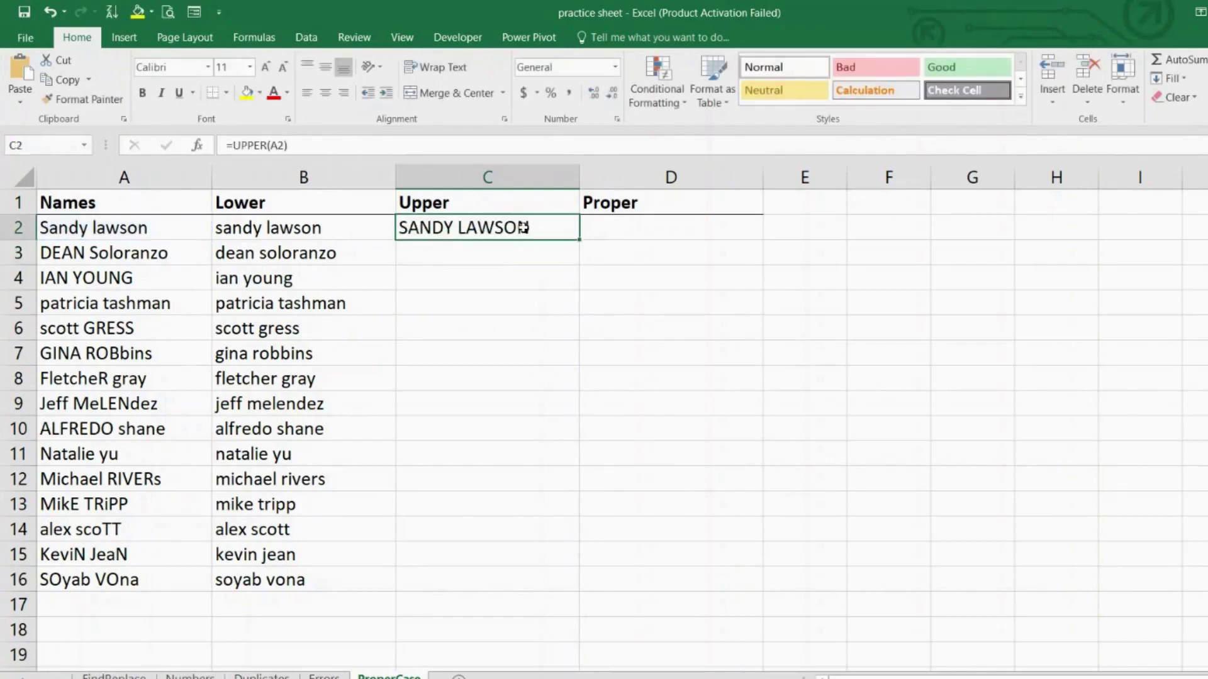
double_click(581, 241)
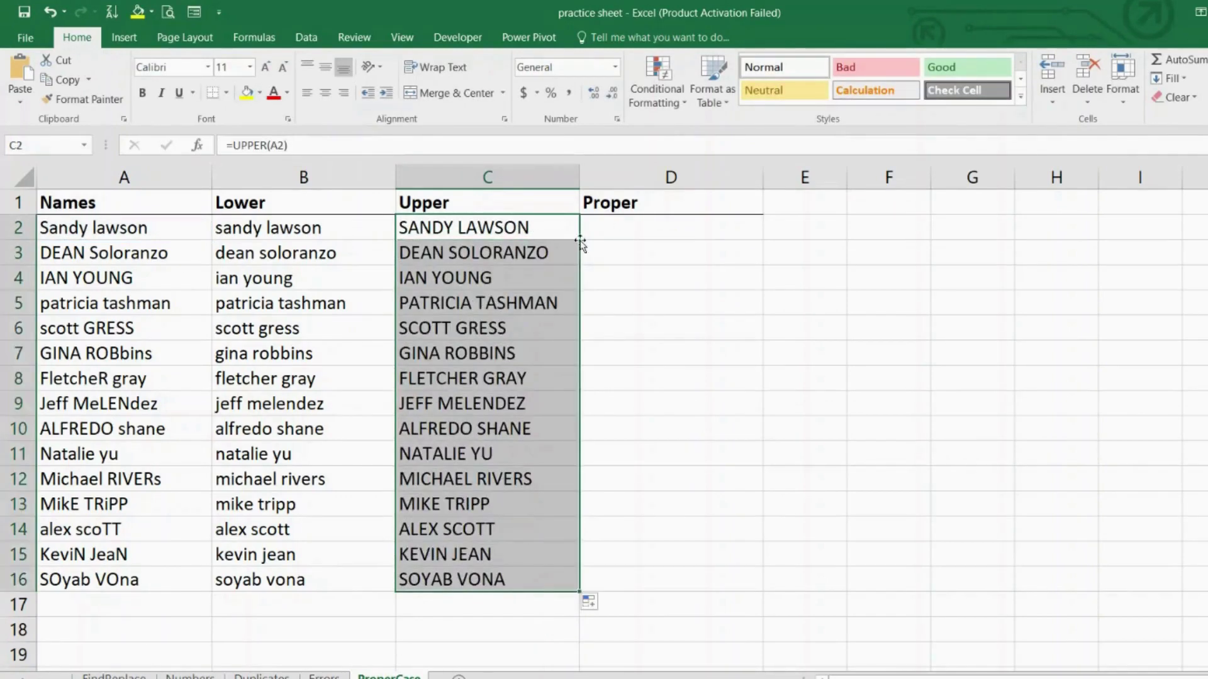
Step: Convert the first name to proper case in cell D2 with the formula =PROPER(A2)
left_click(611, 228)
type("=")
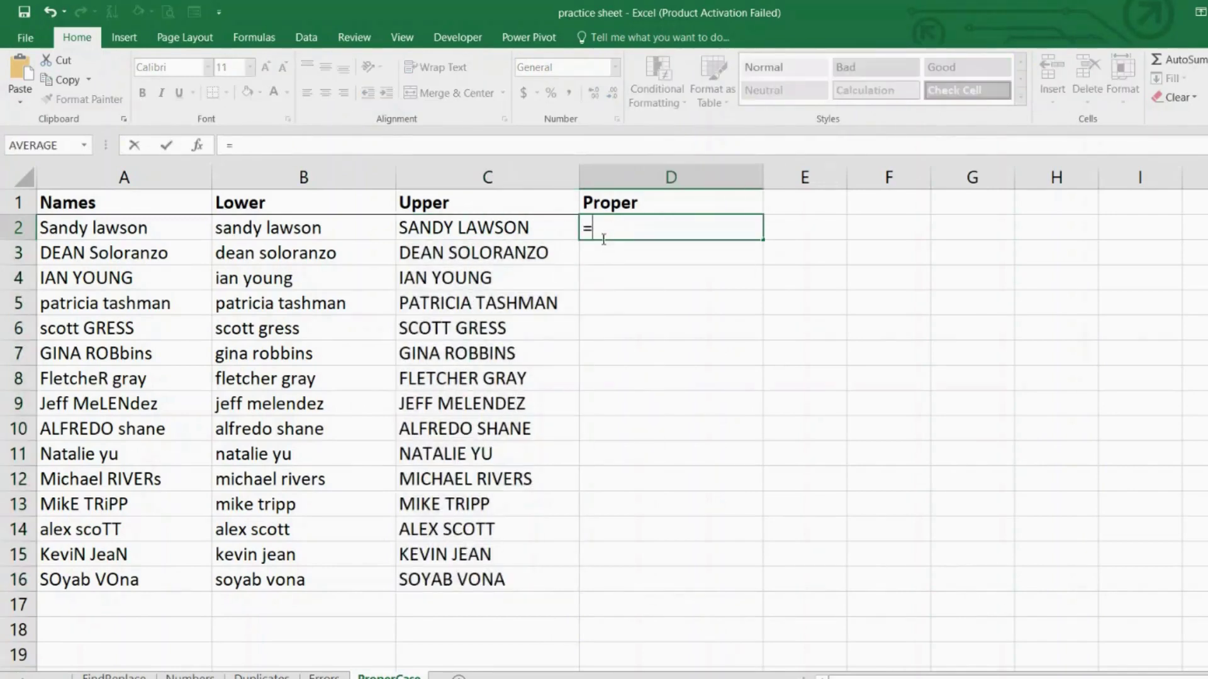
type("p")
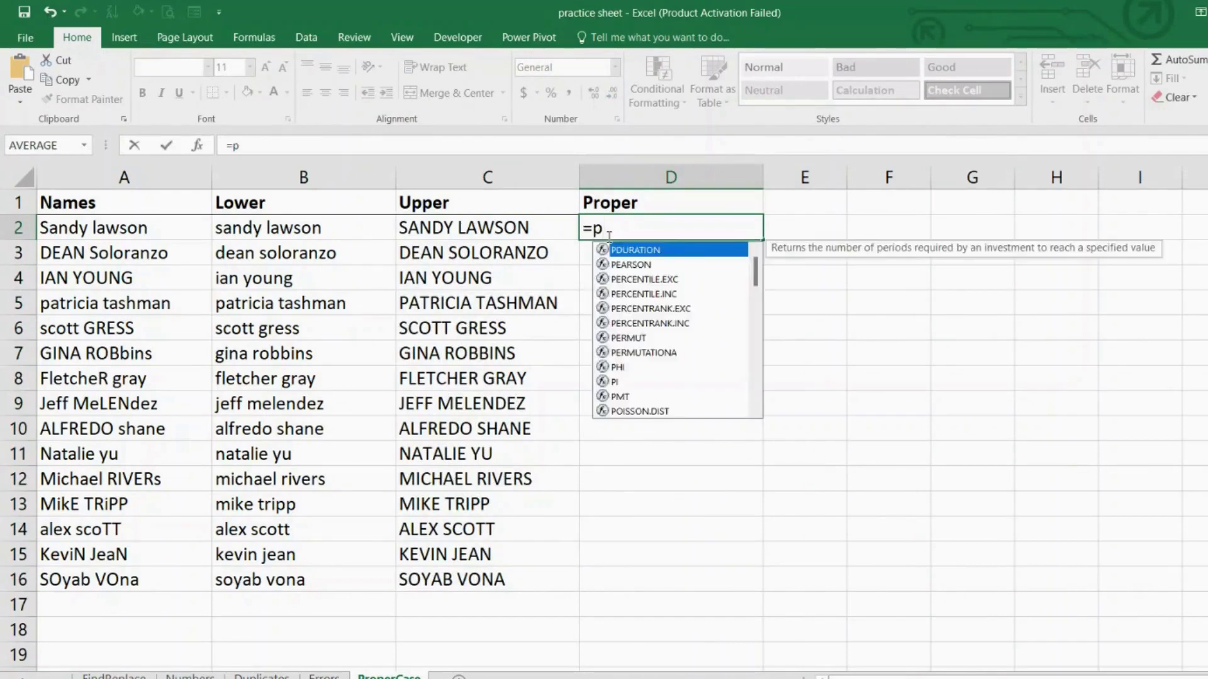
type("ro")
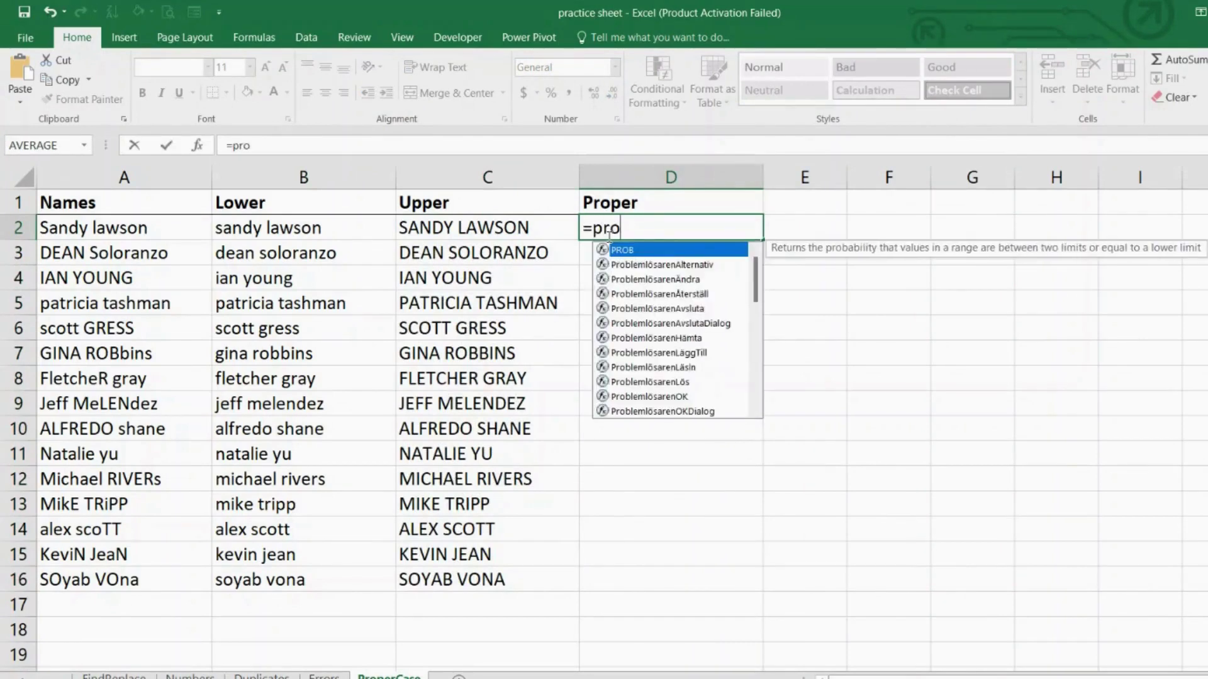
type("per")
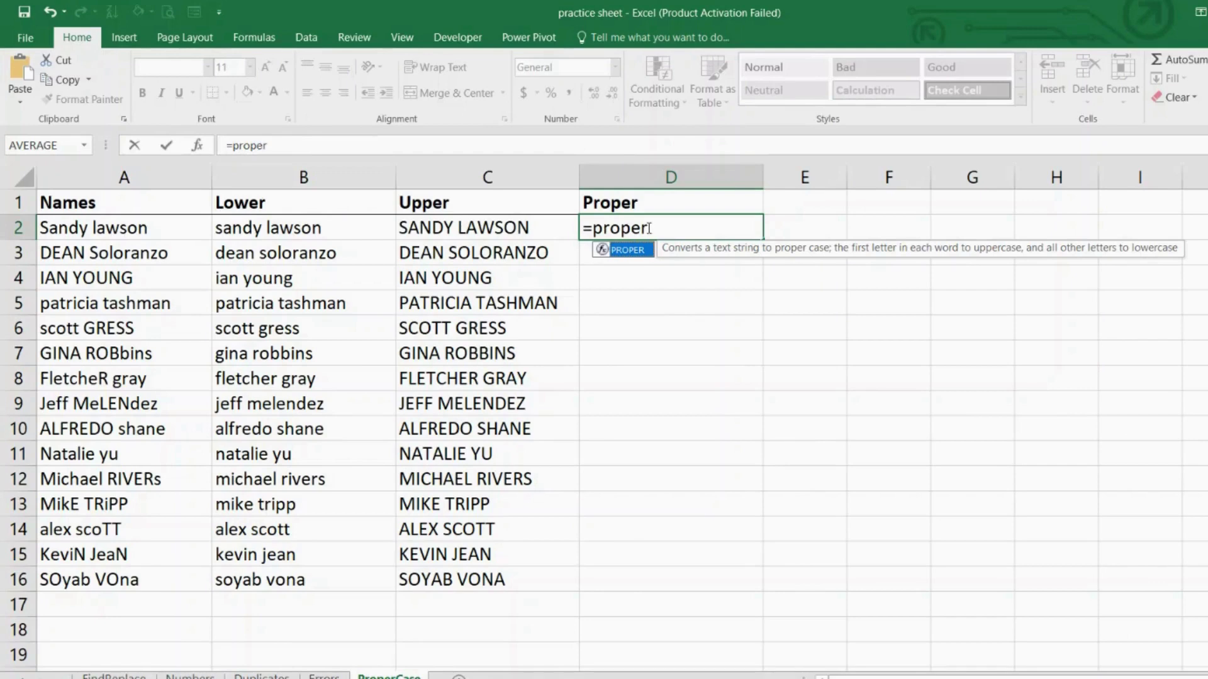
type("*")
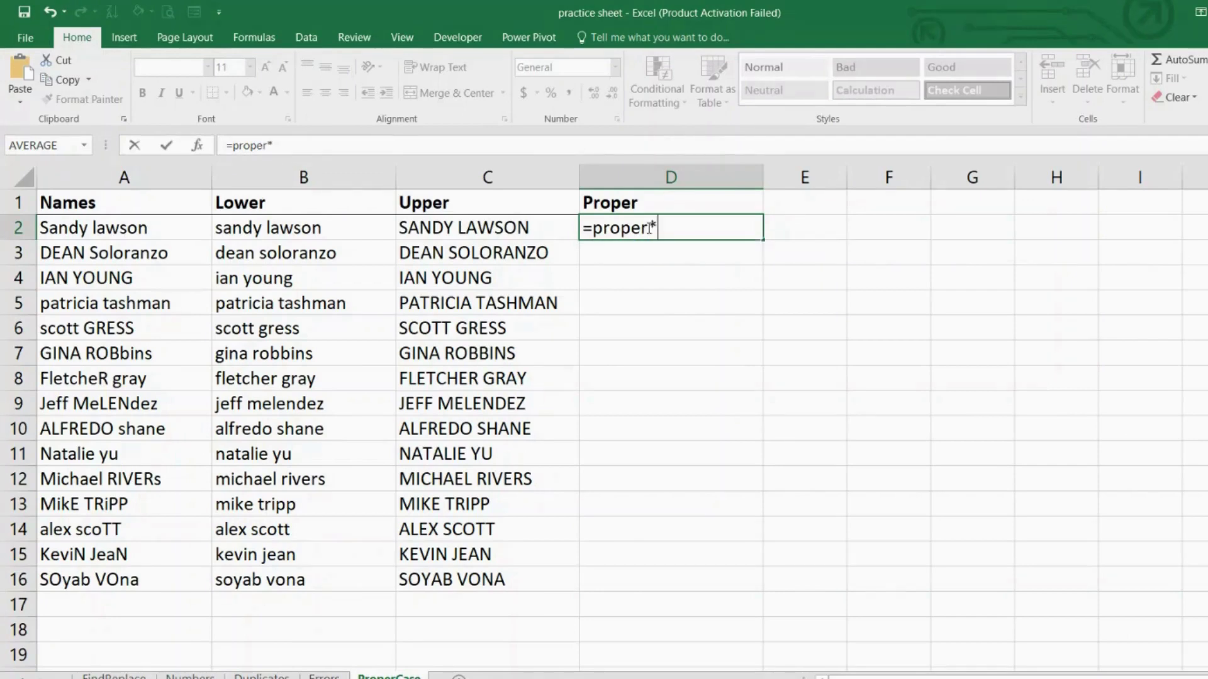
key("BackSpace")
type("(")
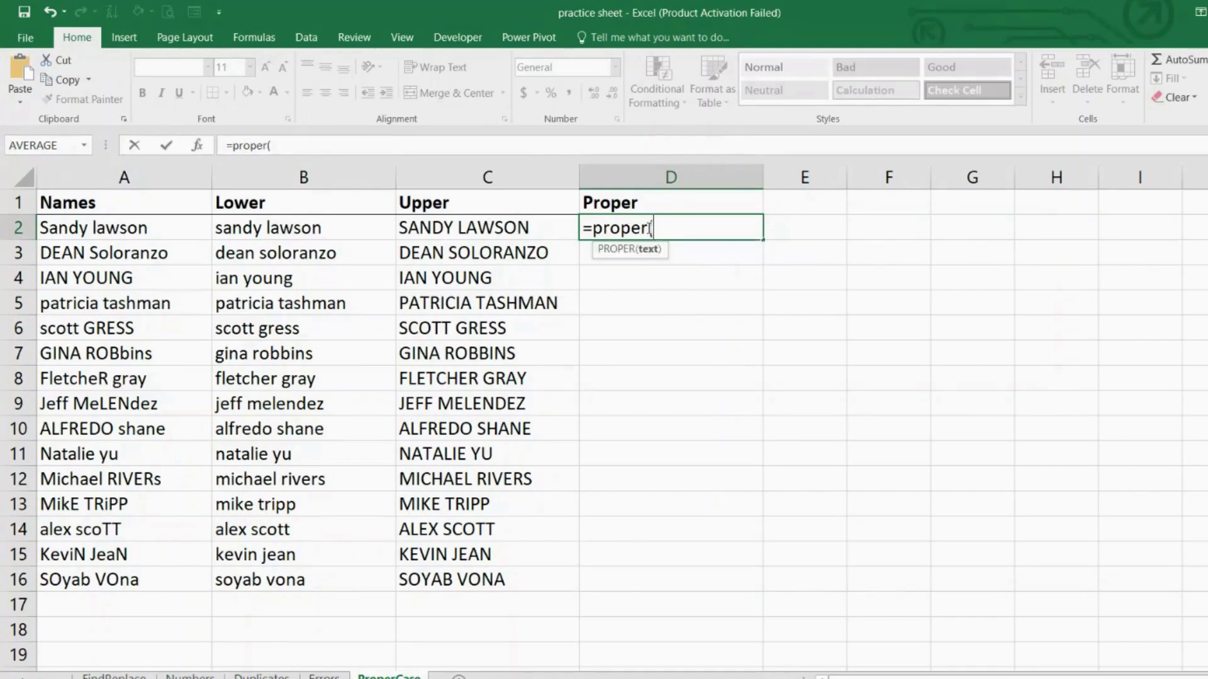
left_click(112, 234)
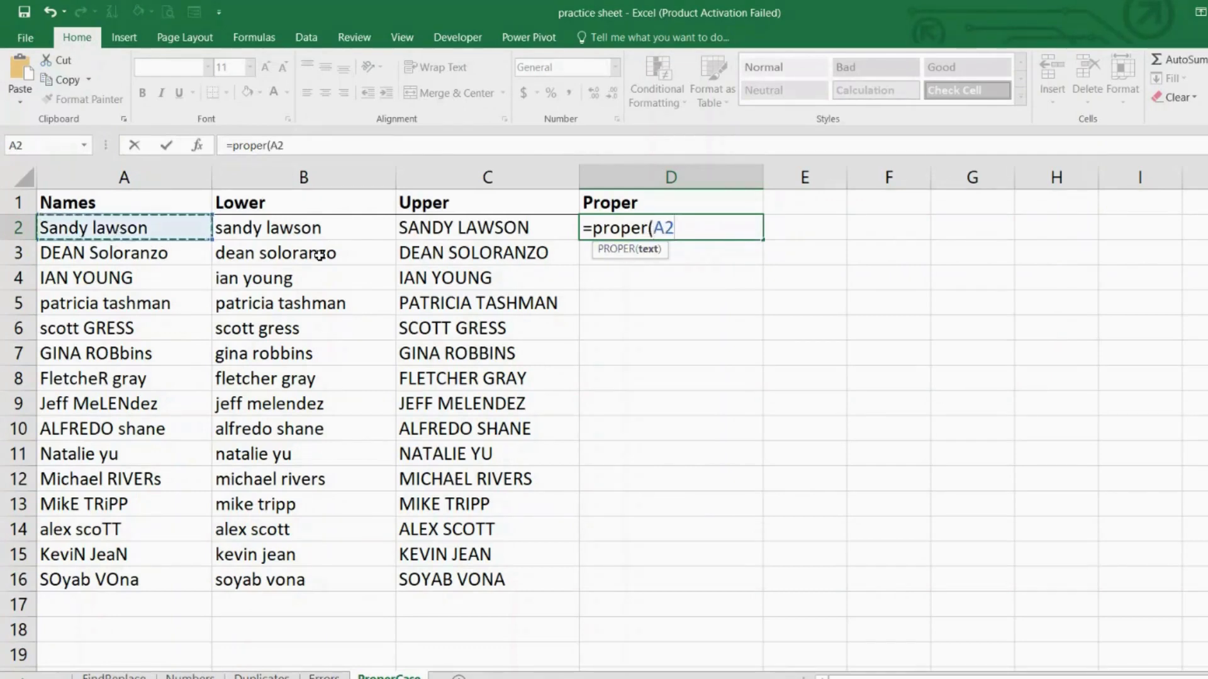
type(")")
key("Return")
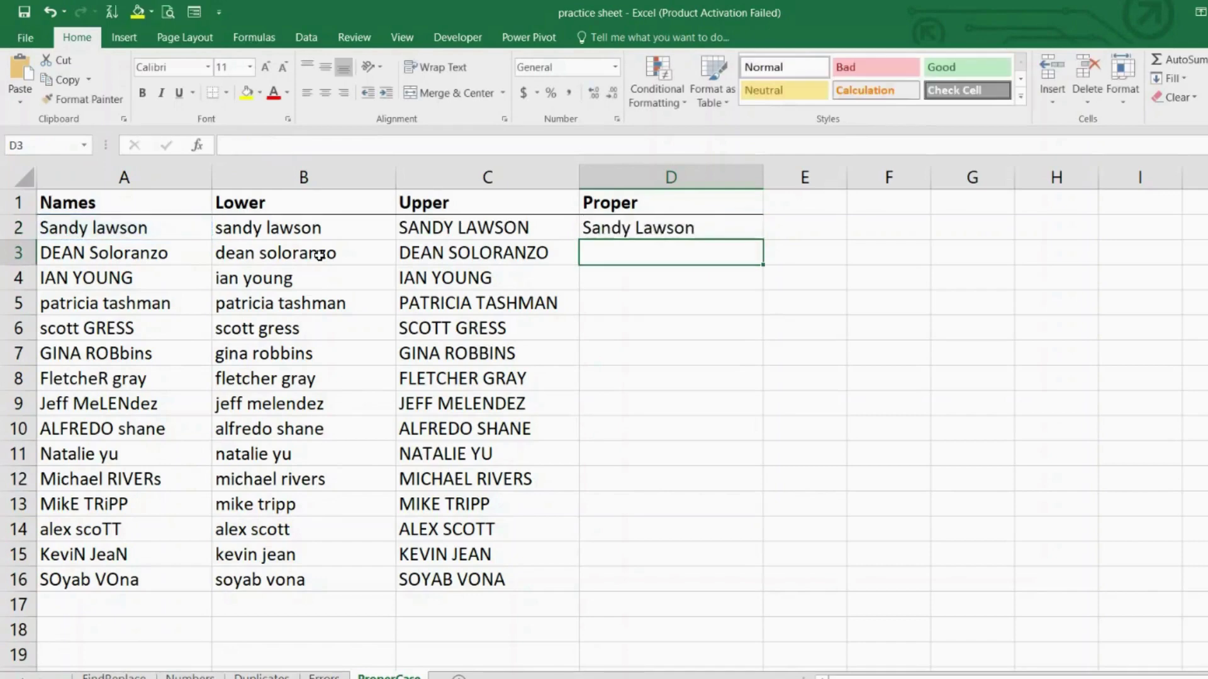
Step: Fill the PROPER formula from D2 down the Proper column to D16
left_click(705, 228)
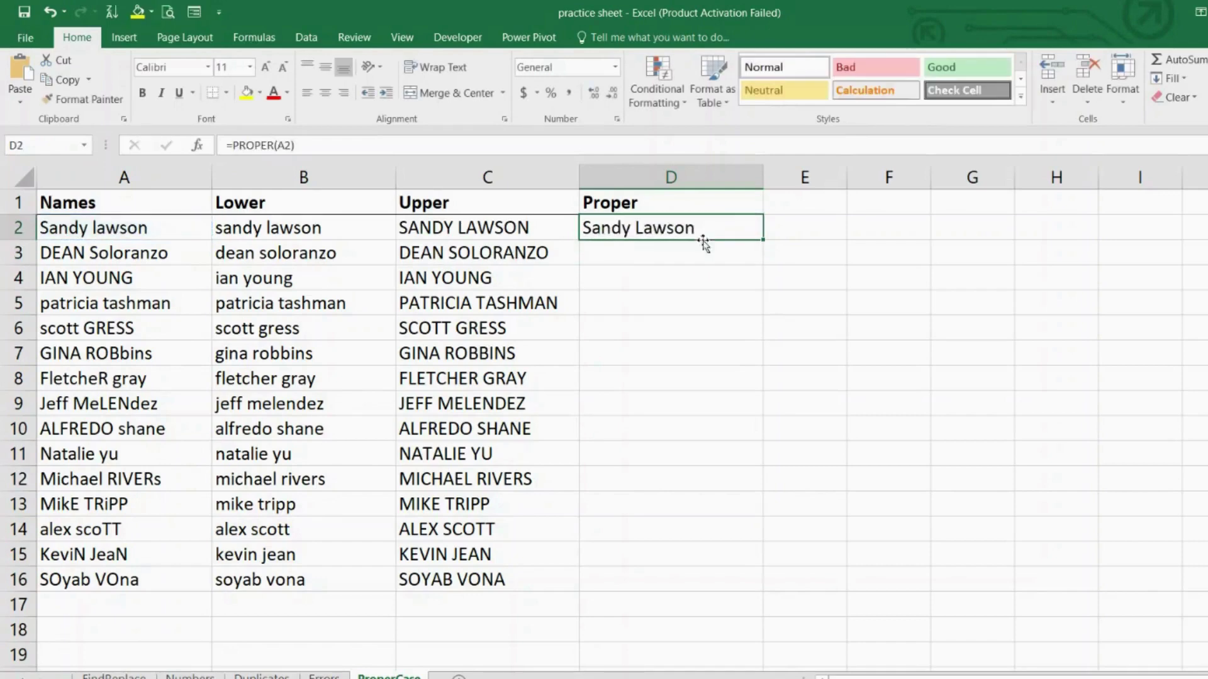
double_click(764, 241)
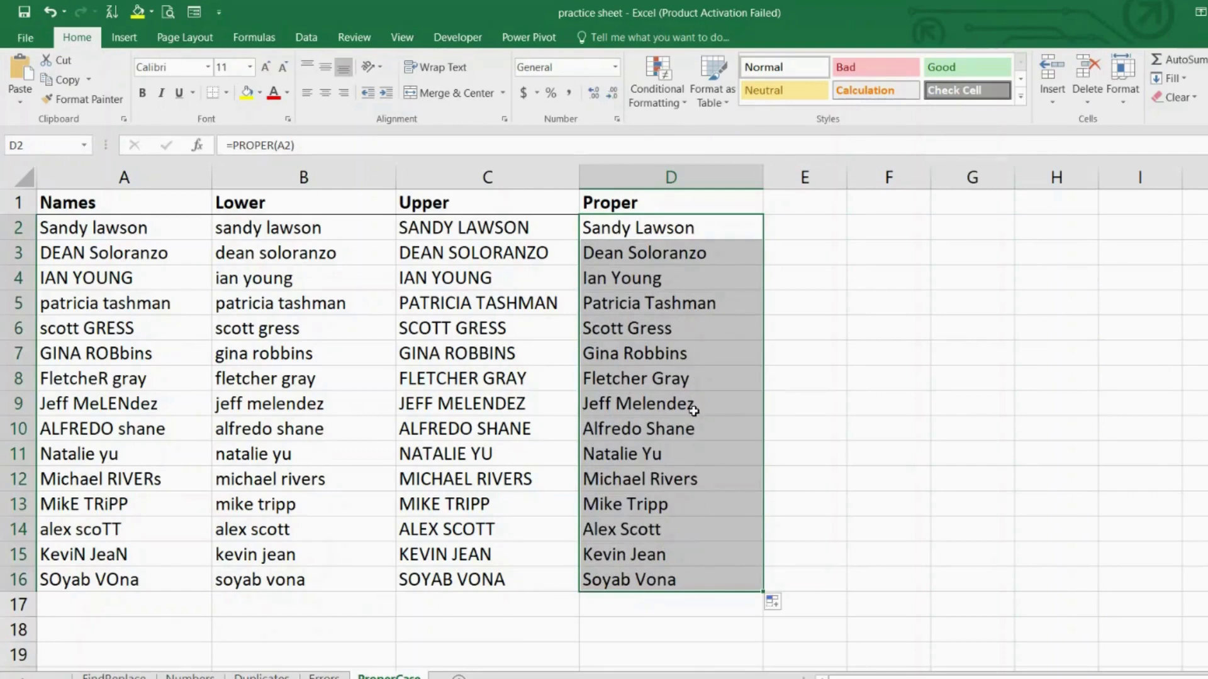
left_click(607, 308)
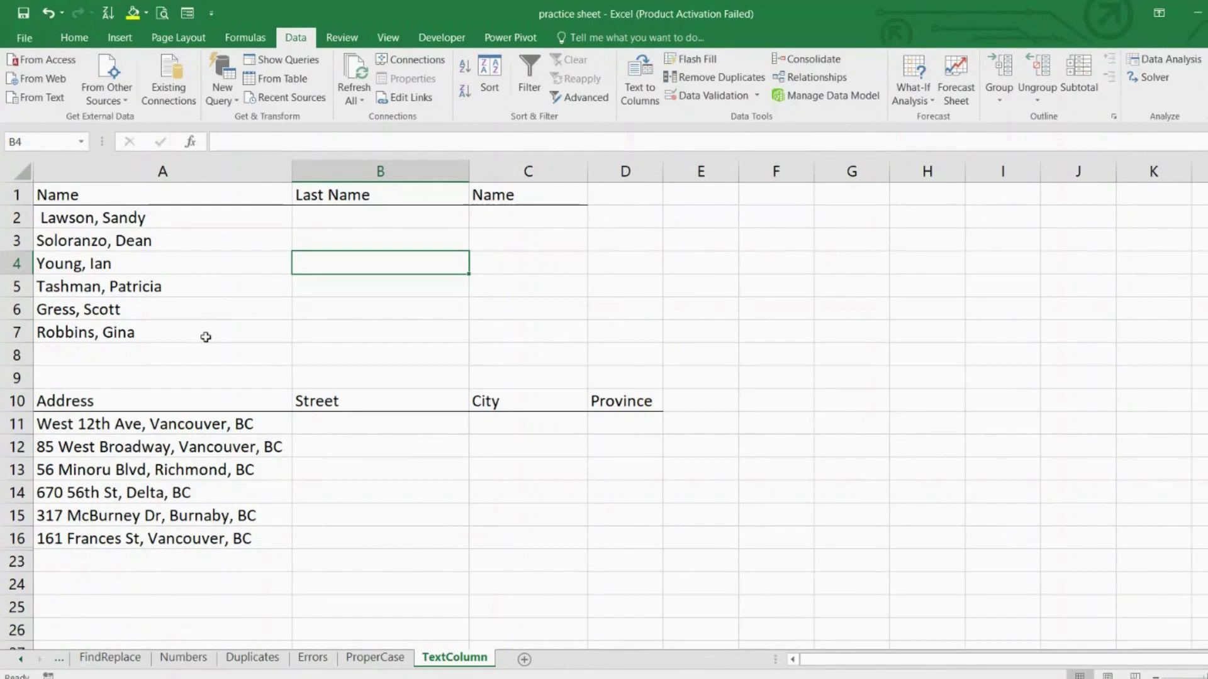
Step: Examine the combined names and addresses on the TextColumn sheet and the headers of the empty columns for their separate parts
left_click(342, 228)
left_click(214, 222)
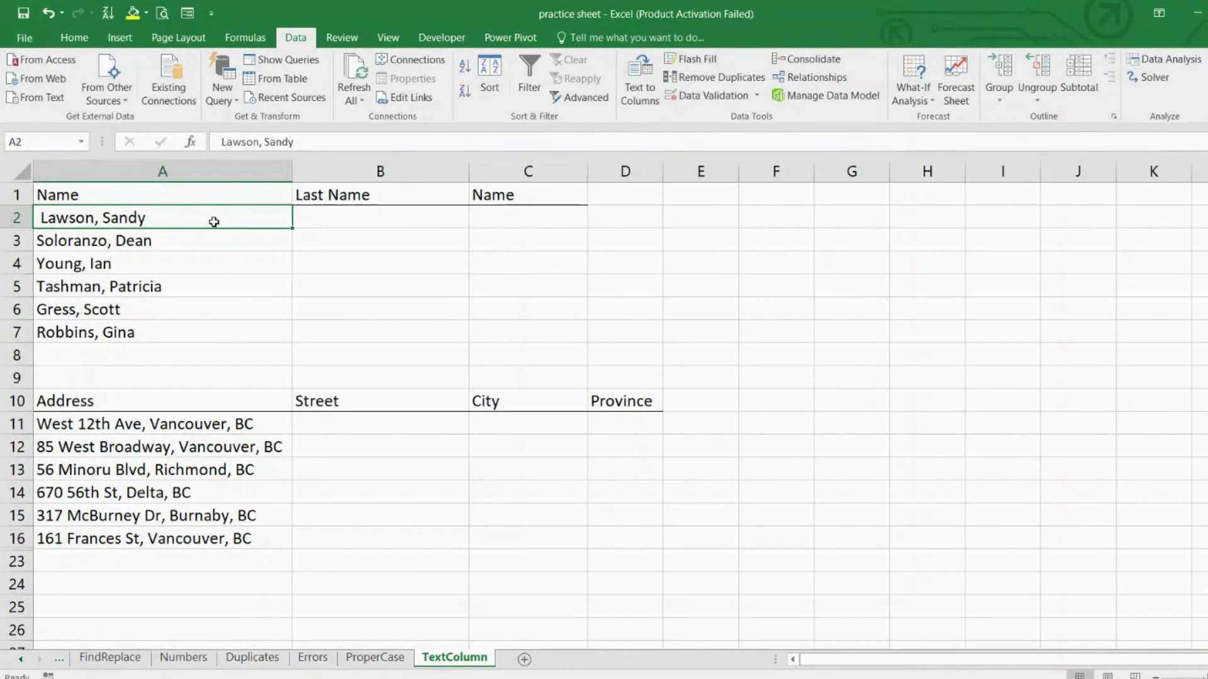
left_click(366, 200)
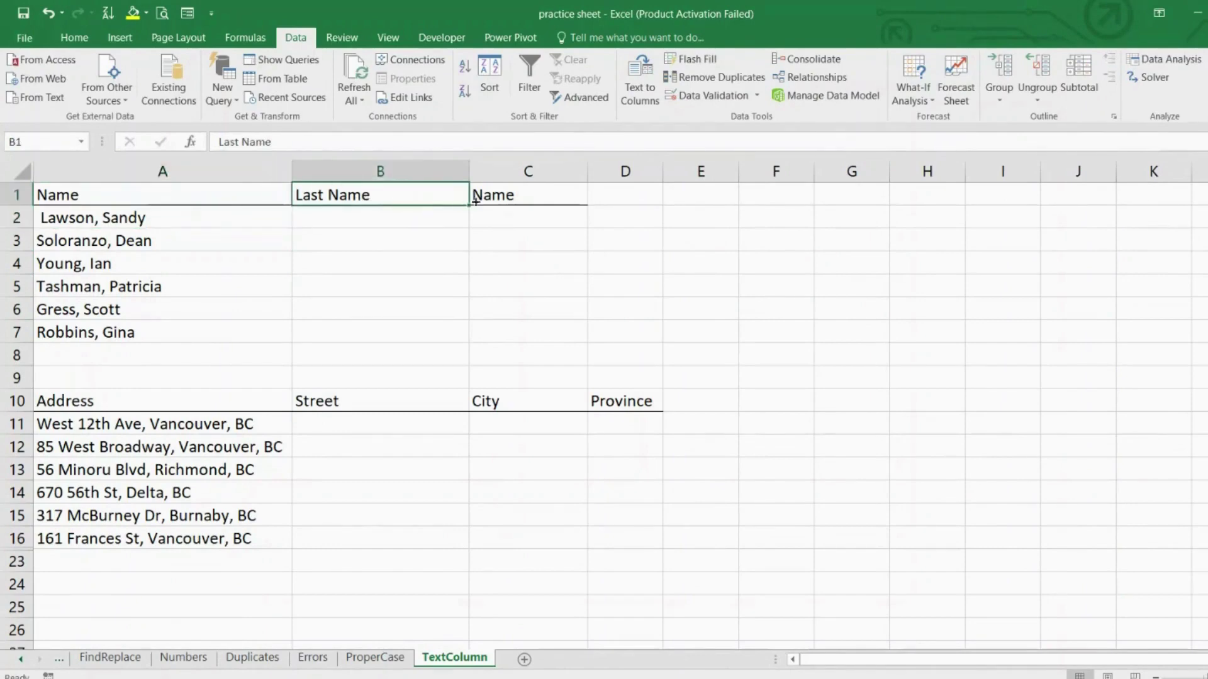
left_click(483, 200)
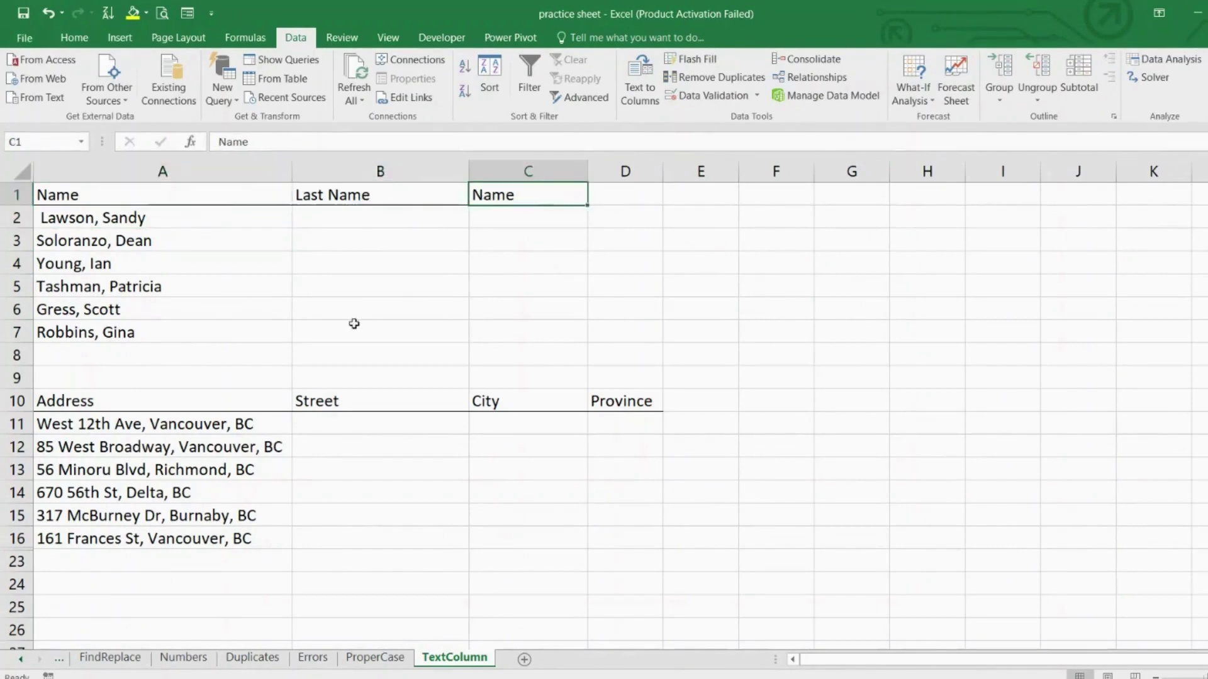
left_click(199, 421)
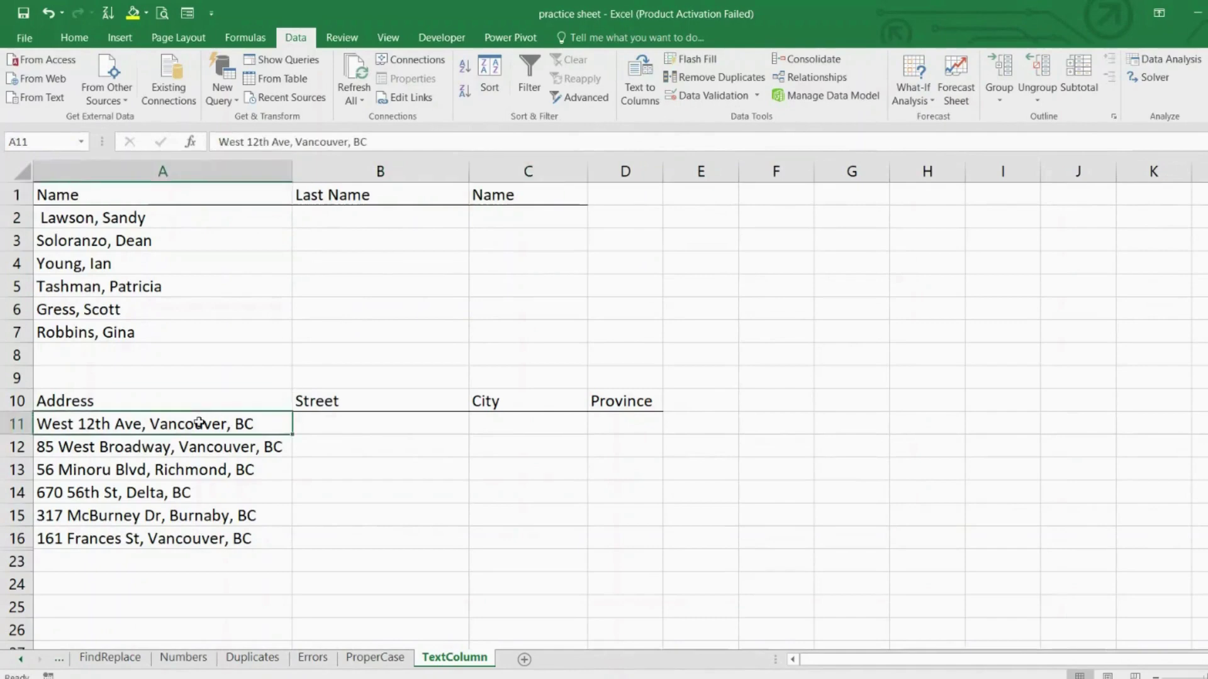
left_click(370, 404)
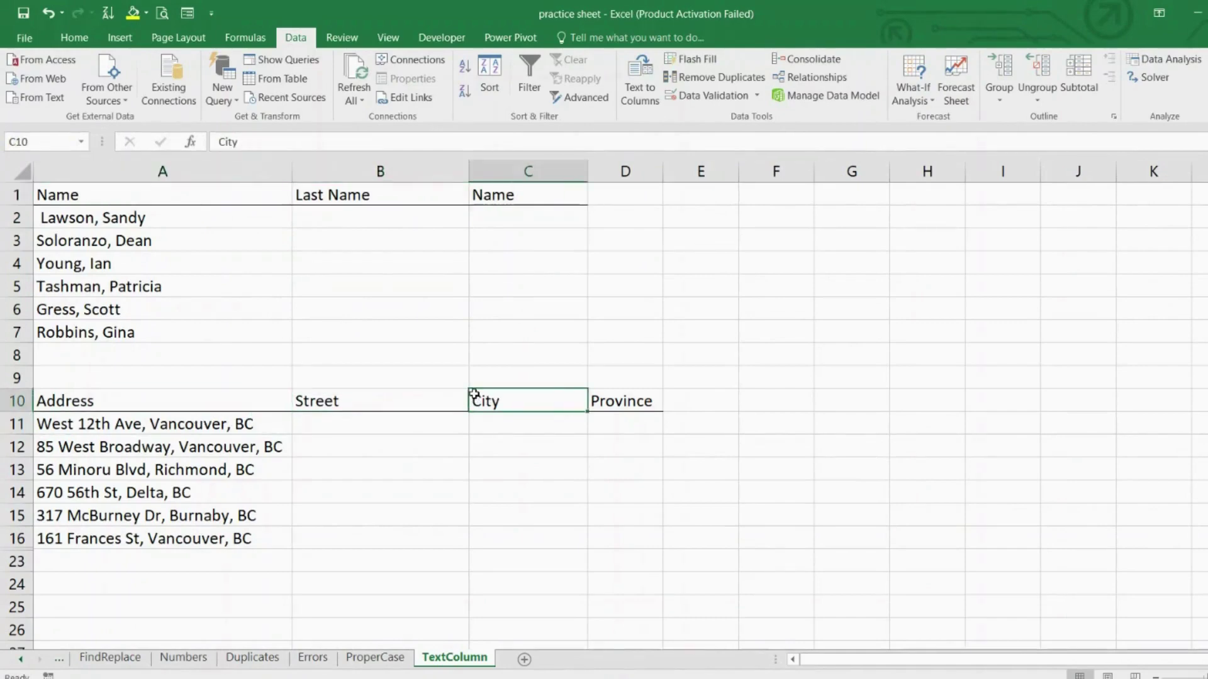
left_click(216, 216)
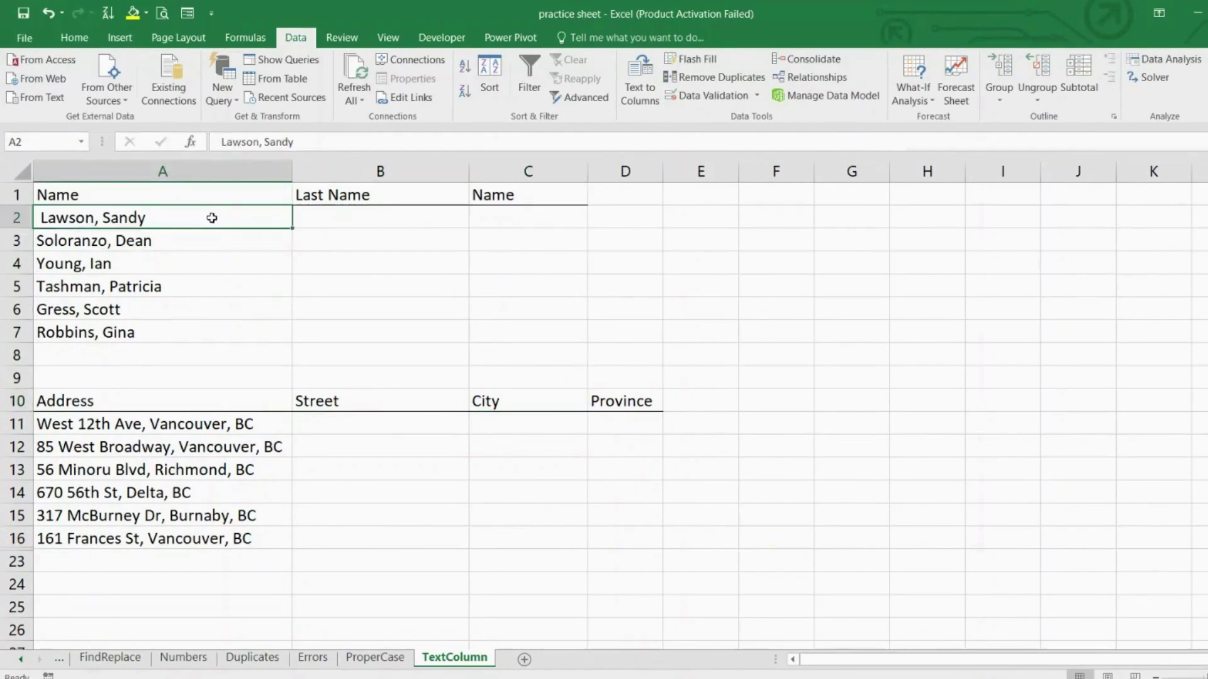
left_click(77, 37)
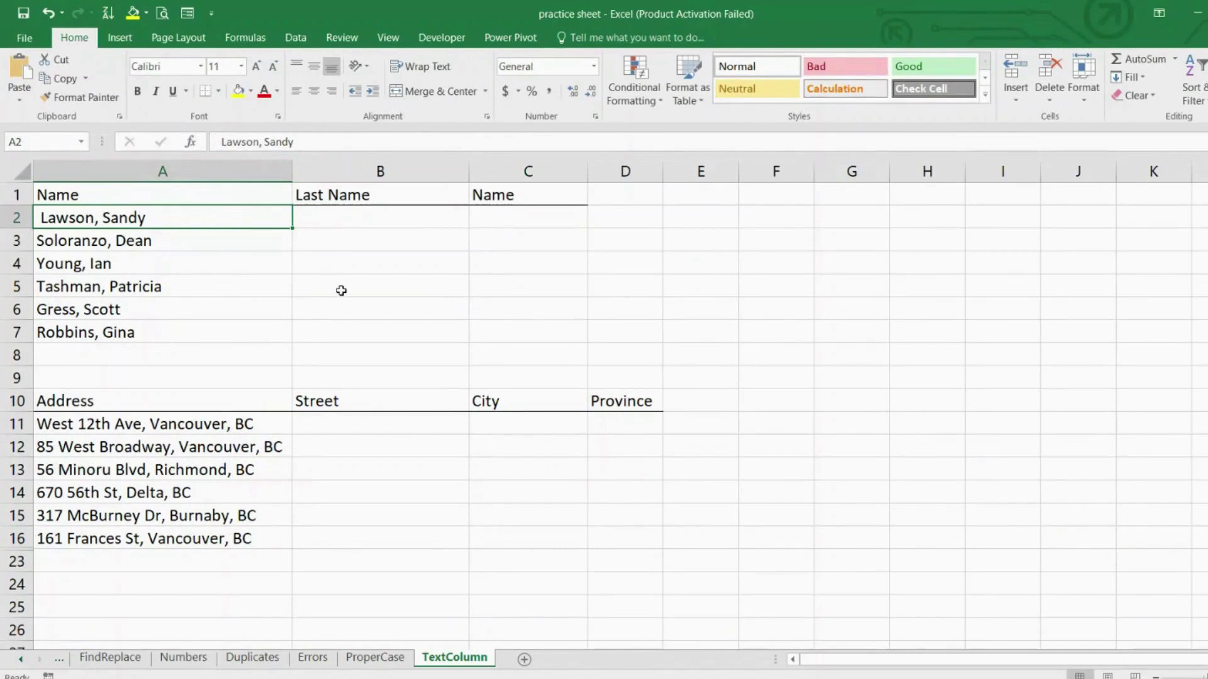
Step: Set up Text to Columns for the names in A2:A7 as Delimited data with Comma as the only delimiter
left_click_drag(243, 217, 239, 340)
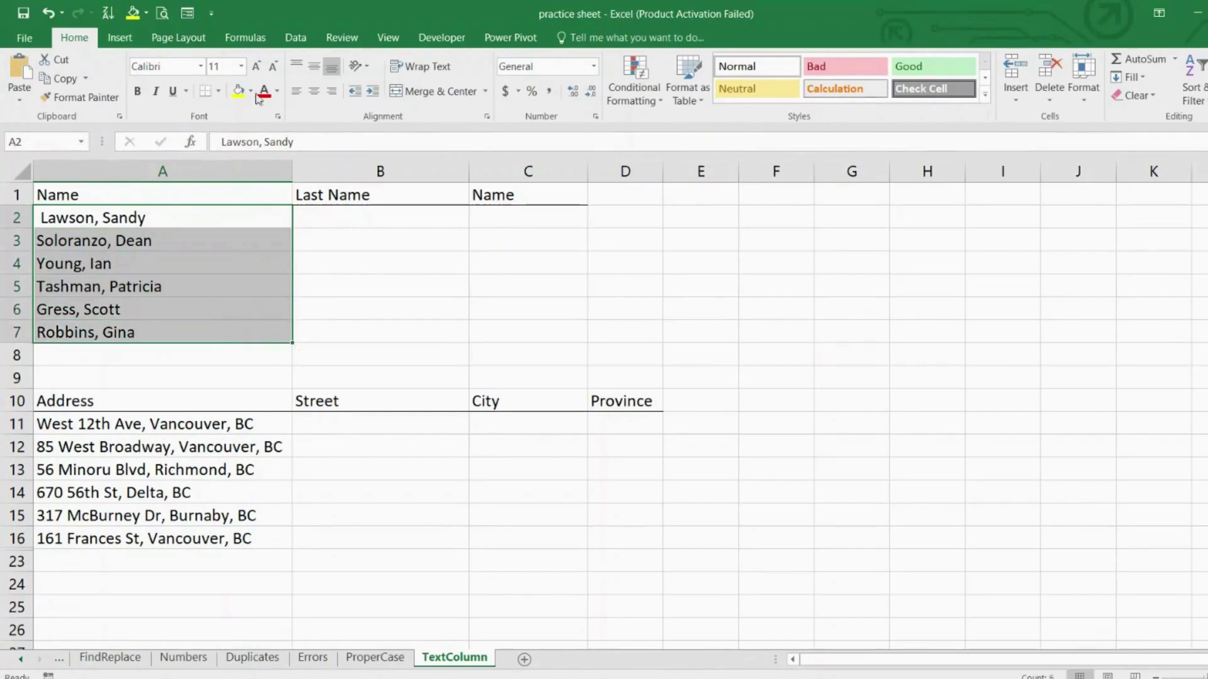
left_click(295, 38)
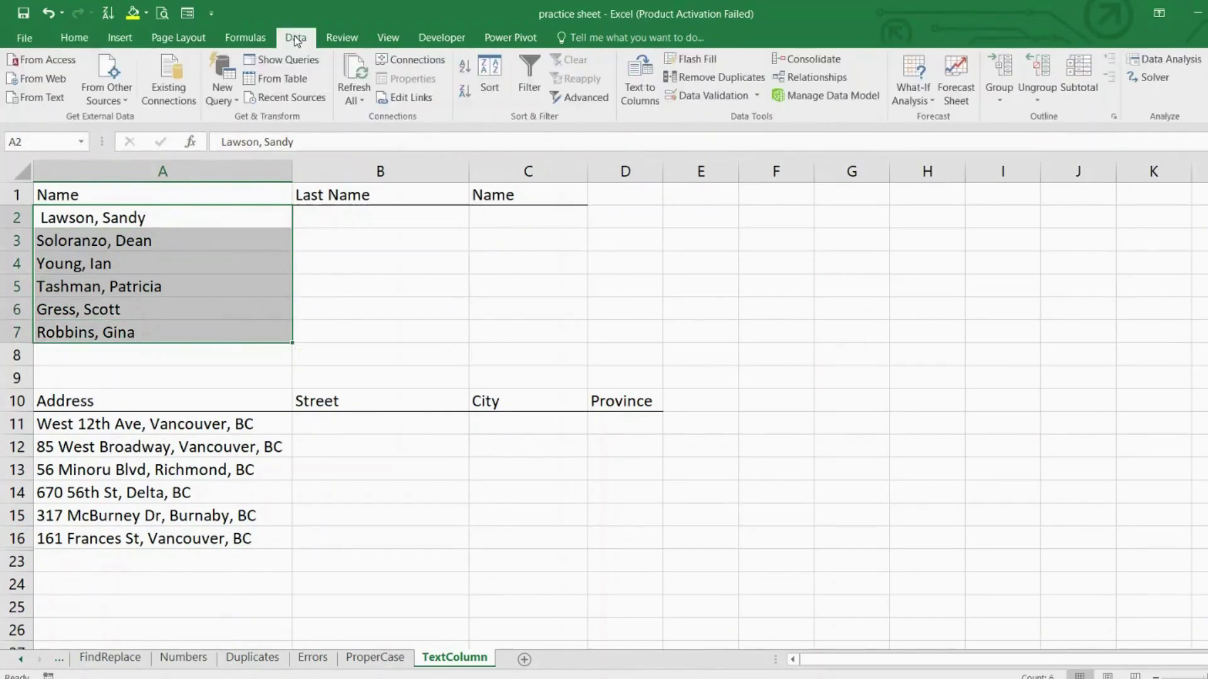
left_click(638, 101)
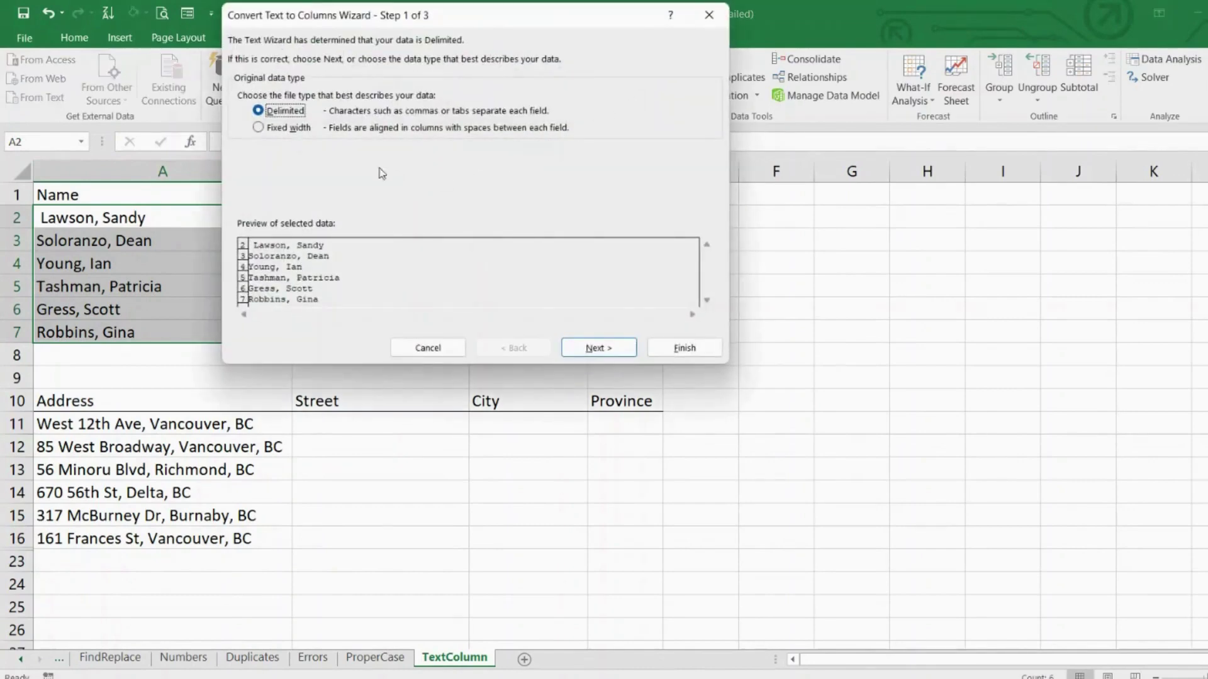
left_click_drag(419, 17, 427, 98)
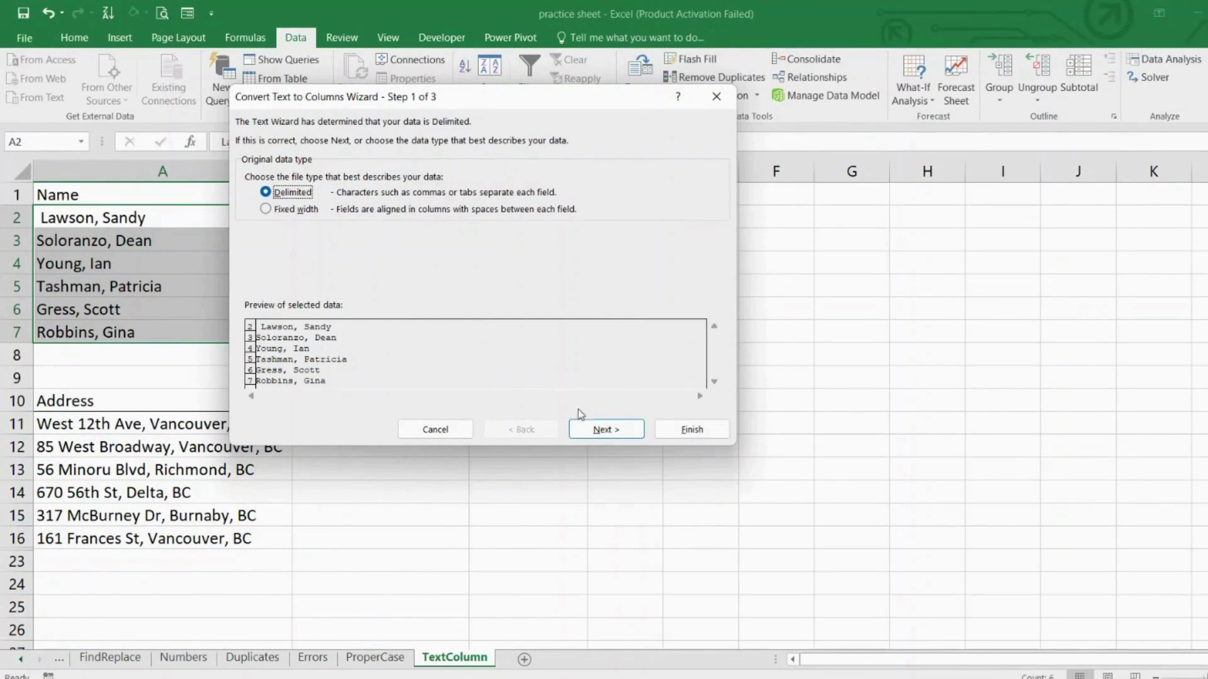
left_click(590, 430)
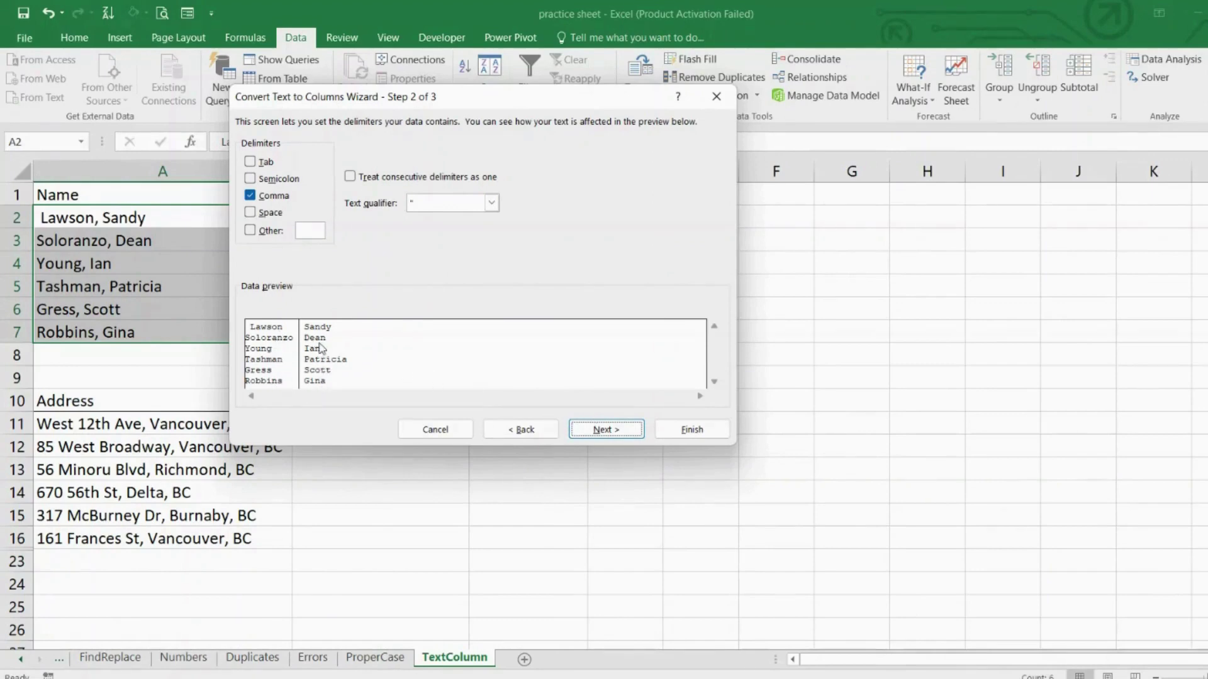
left_click(603, 431)
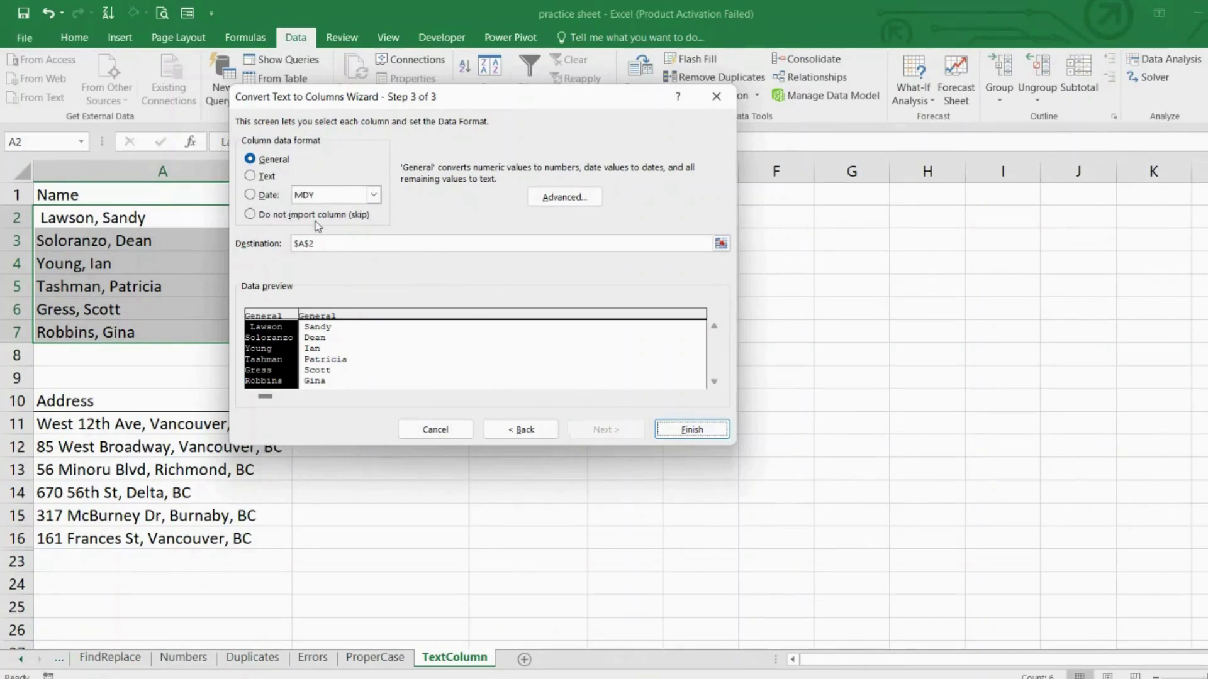
Step: Set the destination of the split names to cell $B$2, keeping the General column data format
left_click(384, 241)
left_click(721, 244)
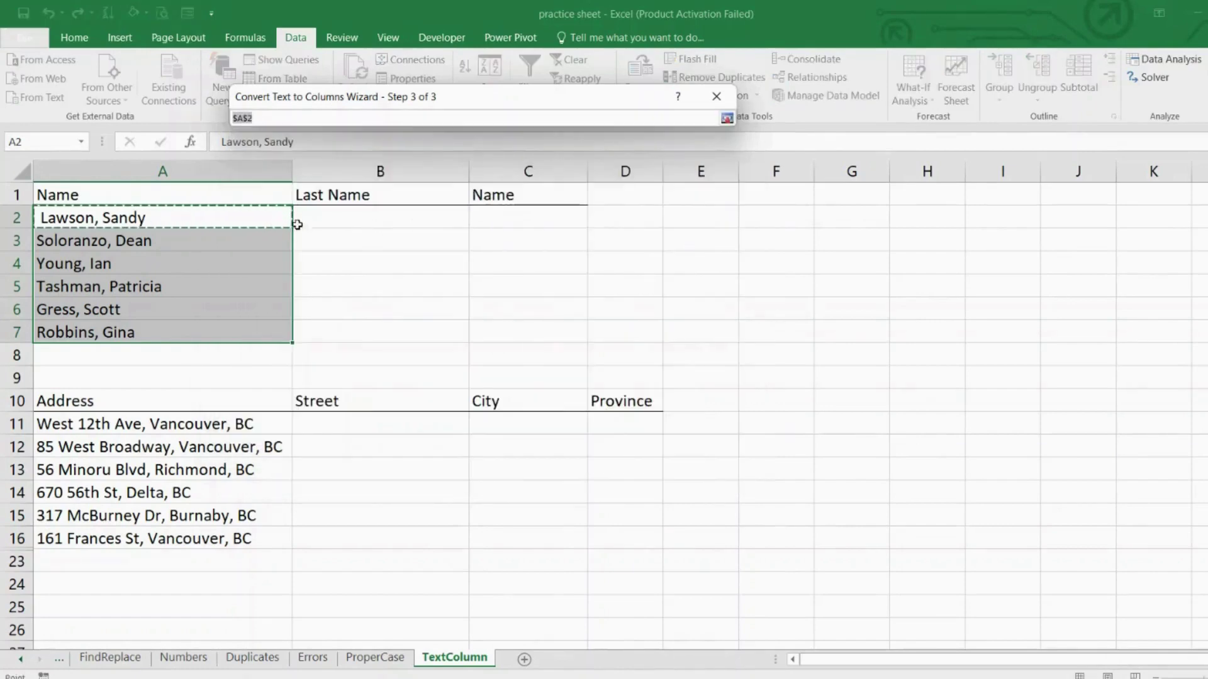
left_click(332, 220)
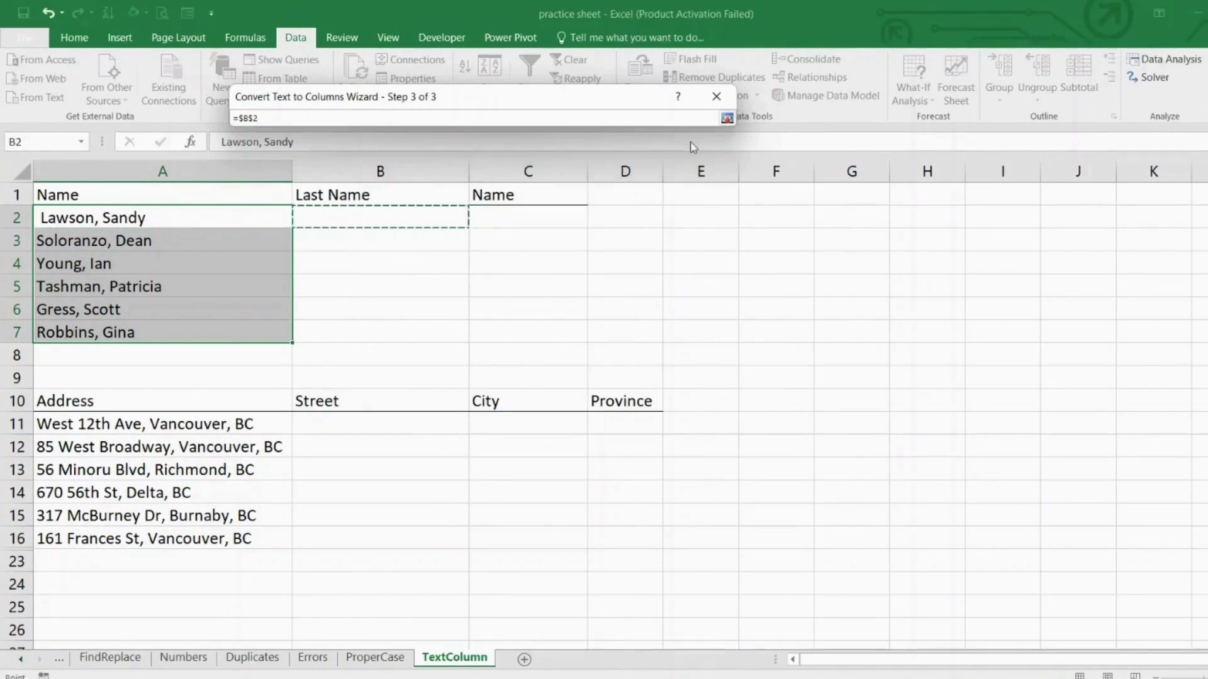
left_click(727, 118)
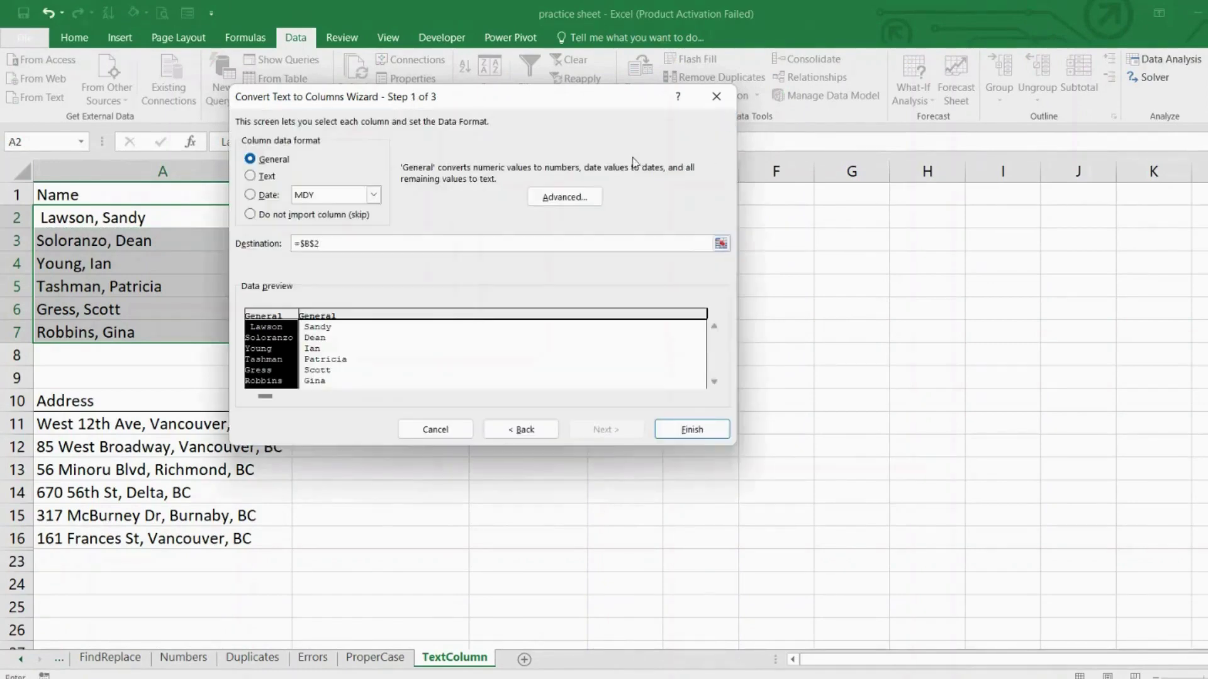
Step: Finish splitting the combined names in A2:A7 into the Last Name and Name columns
left_click_drag(575, 104, 875, 111)
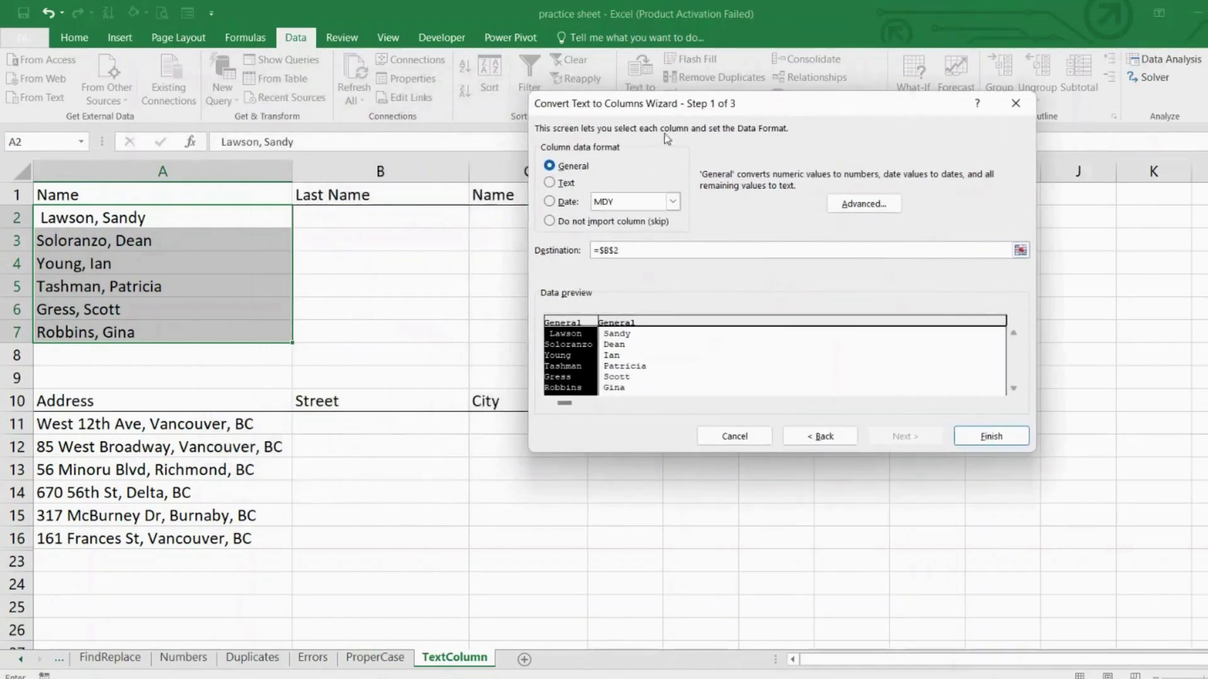
left_click(977, 432)
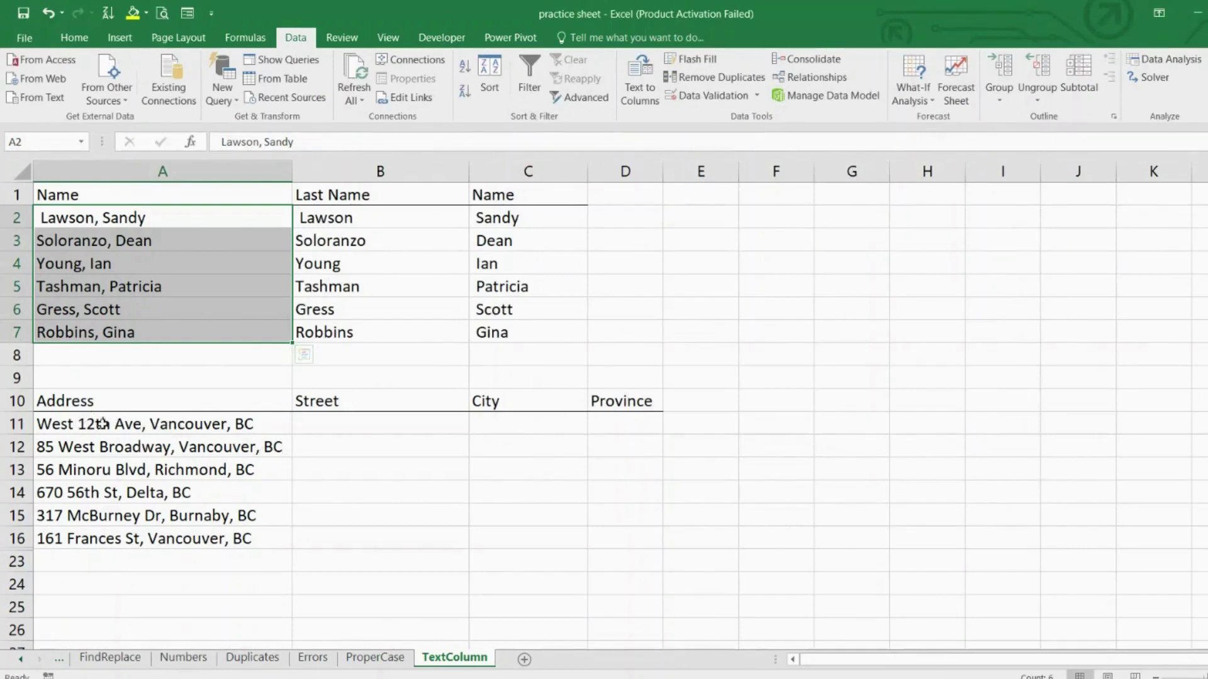
Step: Set up Text to Columns for the addresses in A11:A16 as Delimited data separated by Comma
left_click(76, 422)
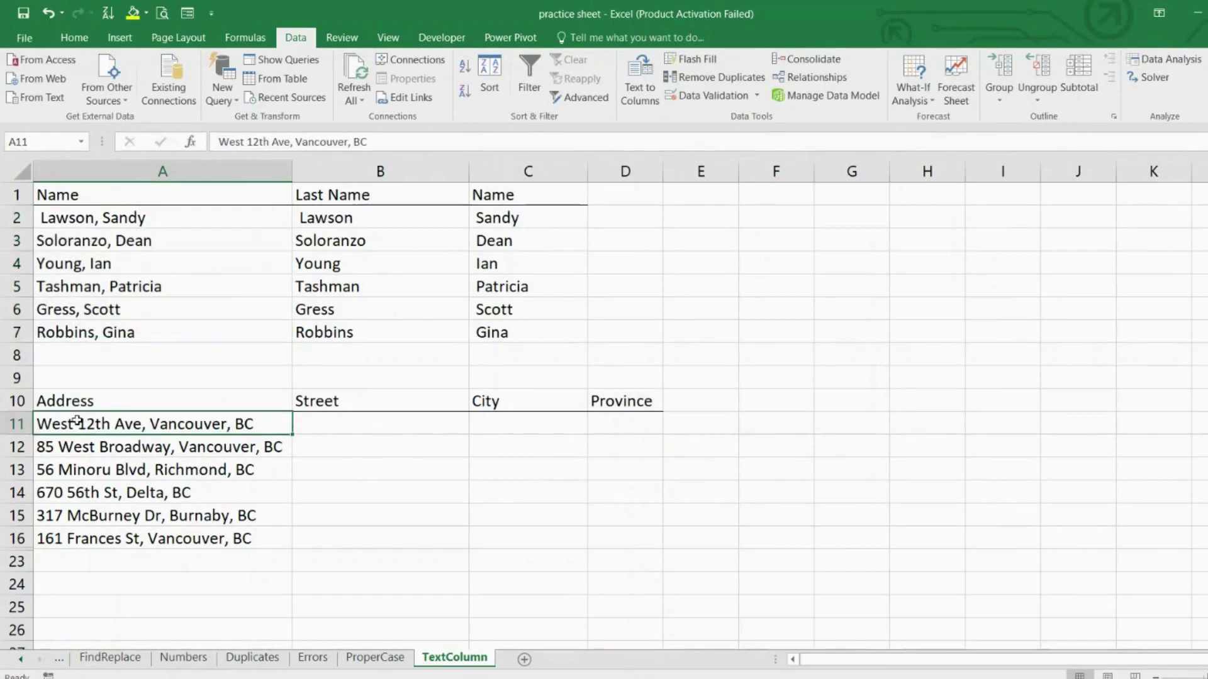
left_click_drag(87, 421, 89, 542)
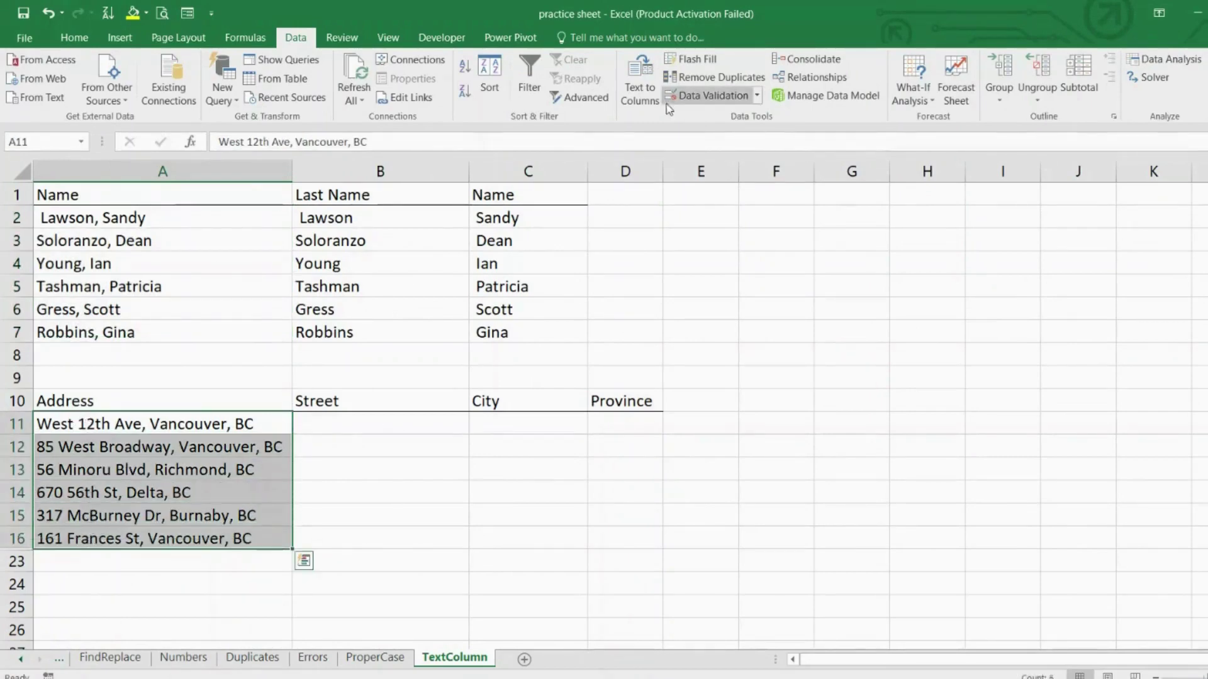
left_click(645, 106)
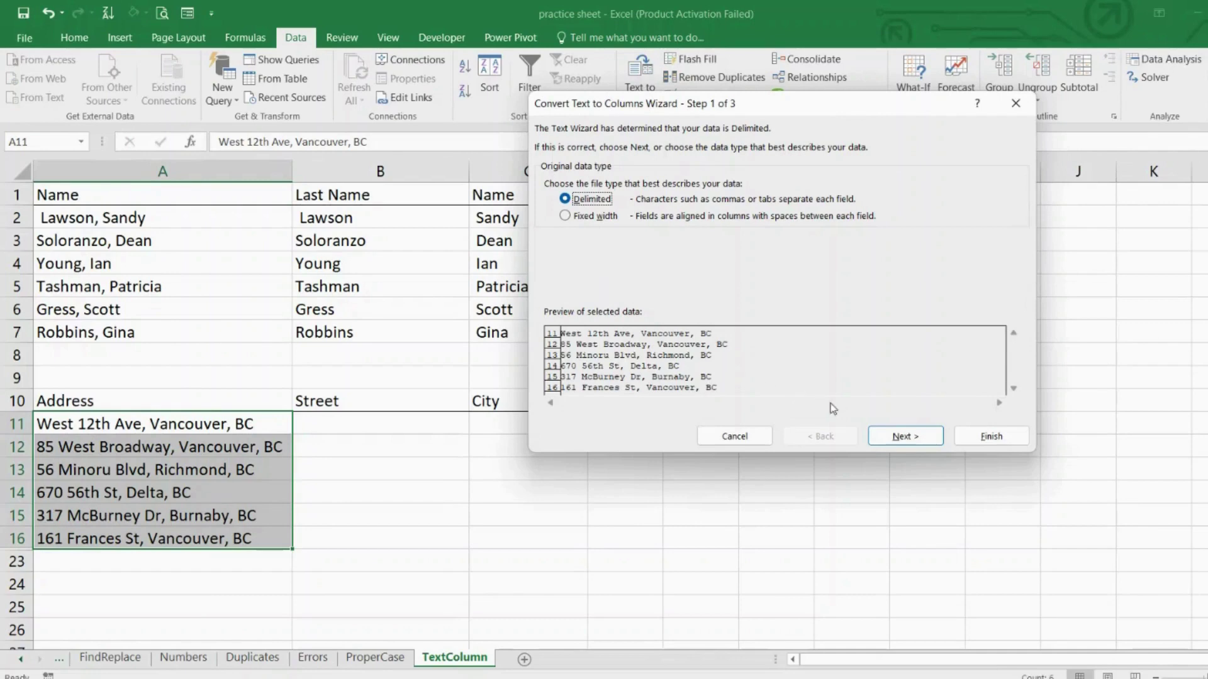
left_click(893, 435)
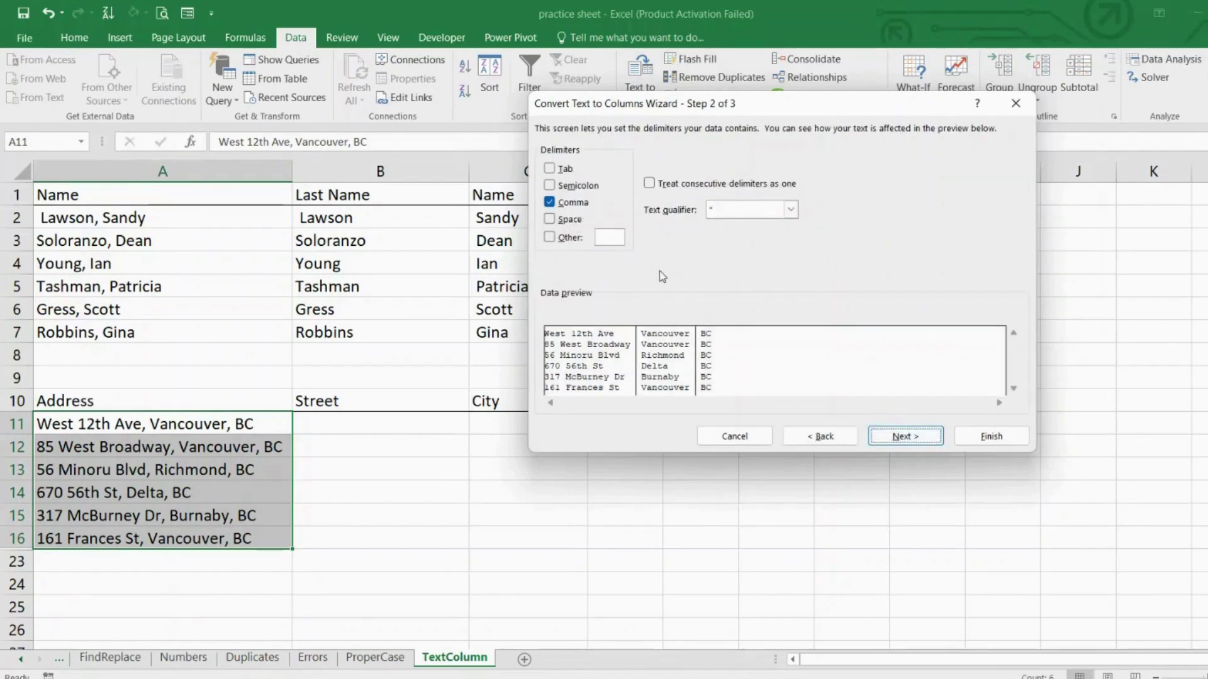
left_click(892, 439)
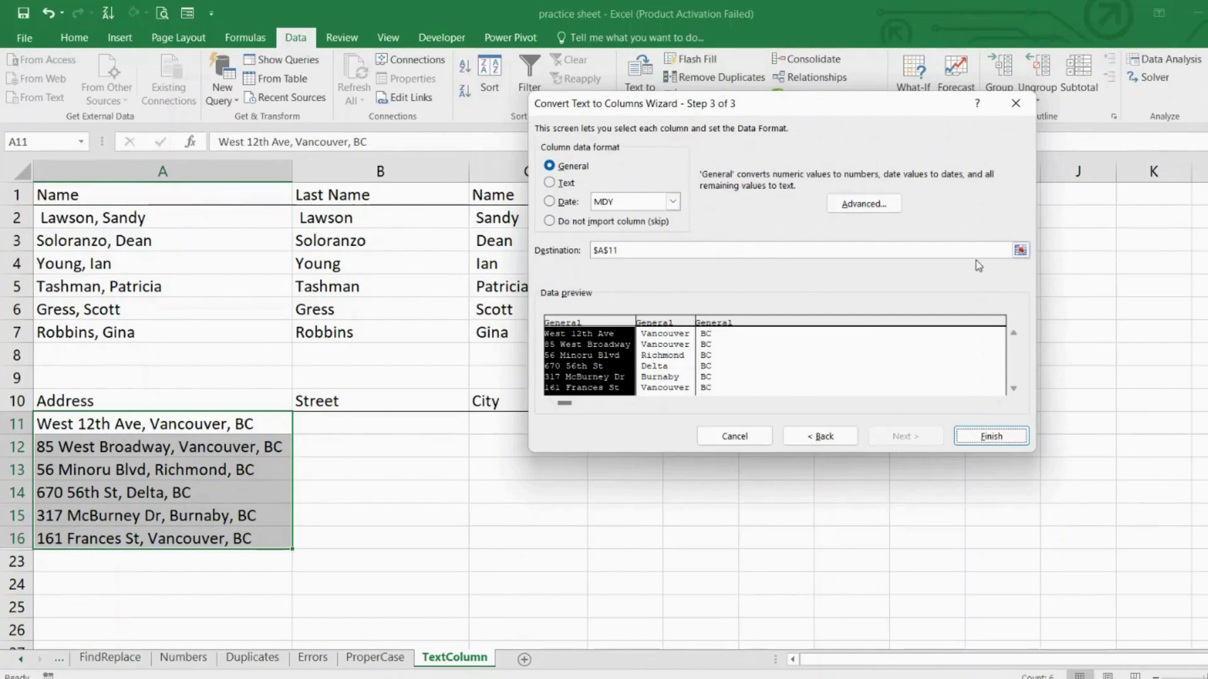
Step: Set the destination to $B$11 and split the addresses into the Street, City and Province columns
left_click(1020, 250)
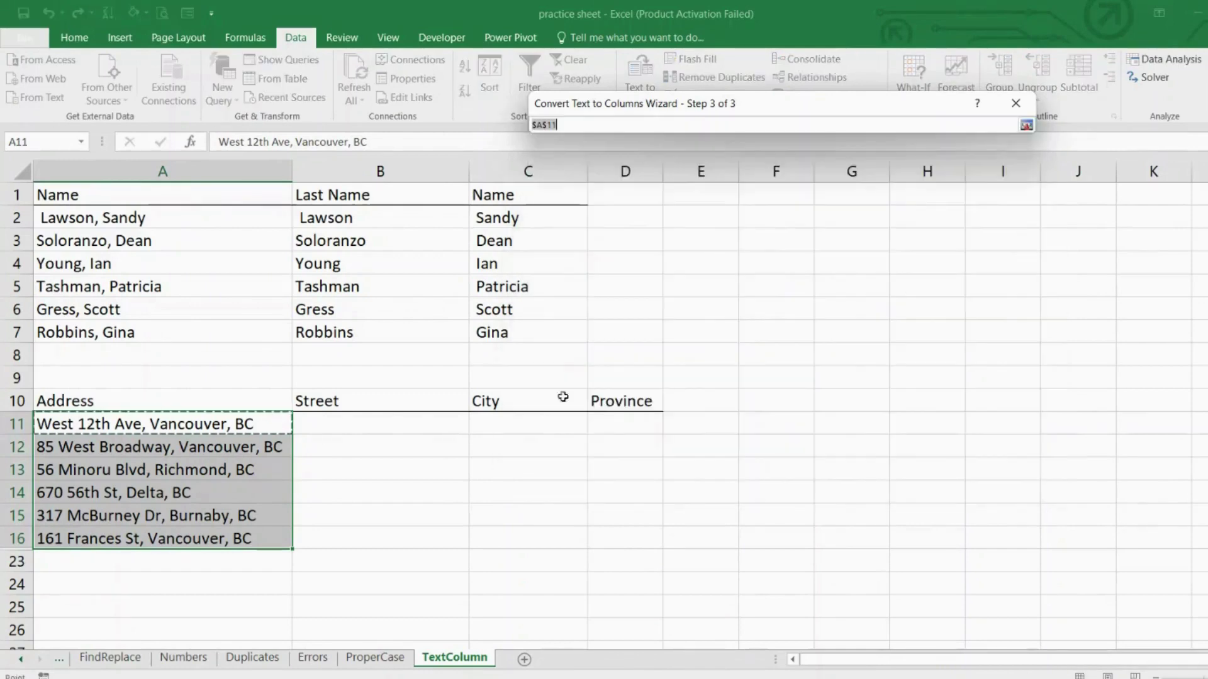
left_click(428, 426)
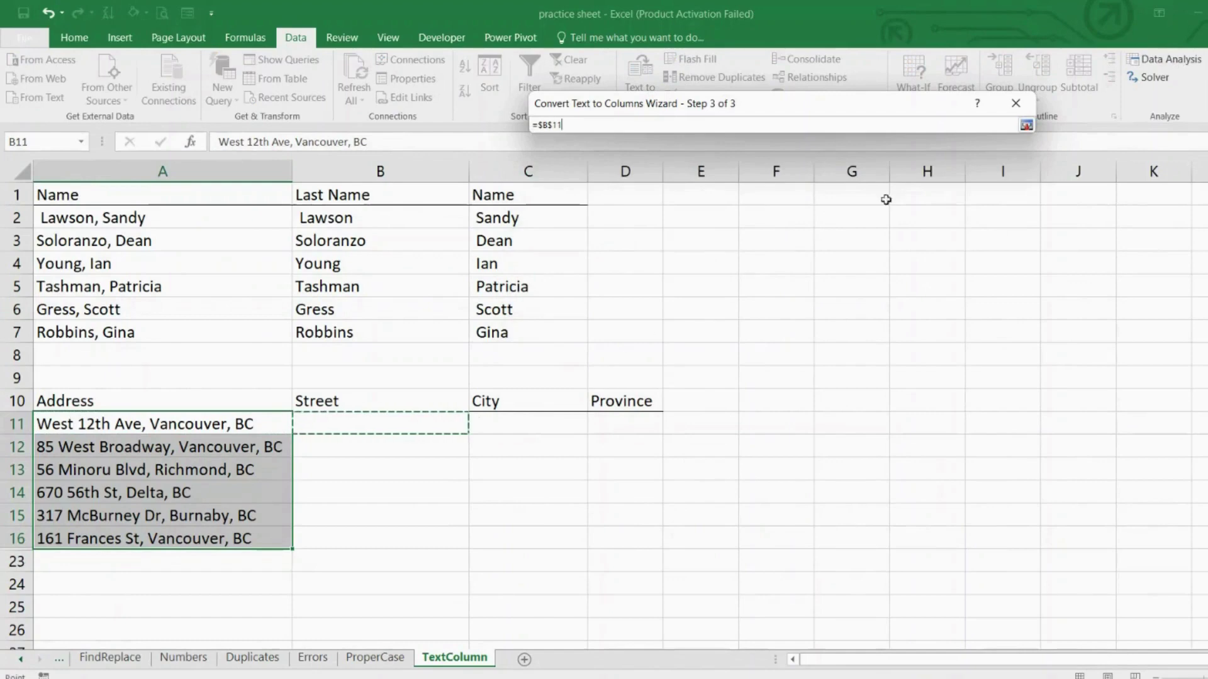
left_click(1026, 126)
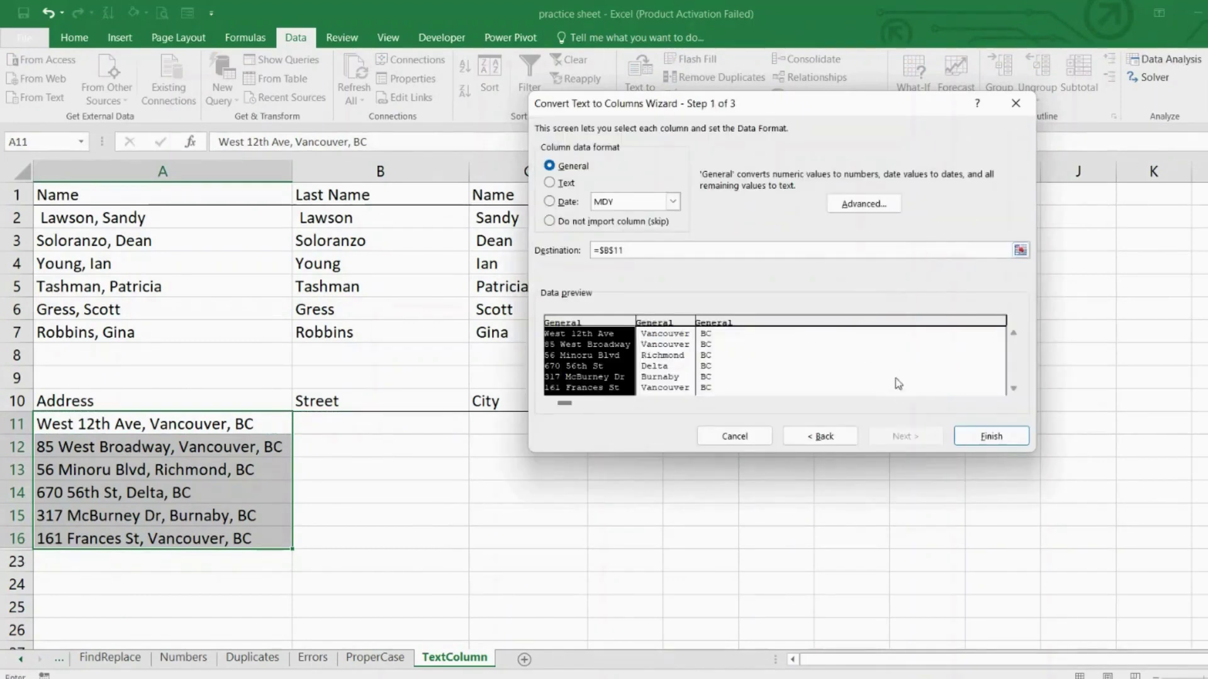
left_click(992, 436)
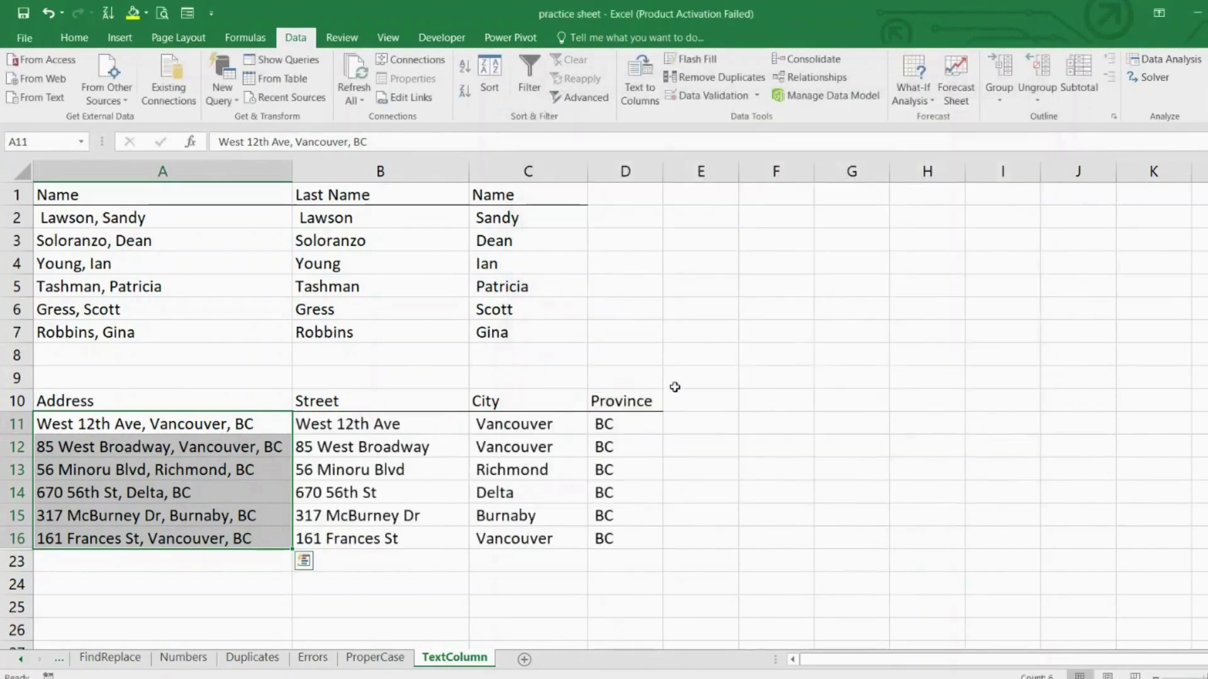
left_click(660, 426)
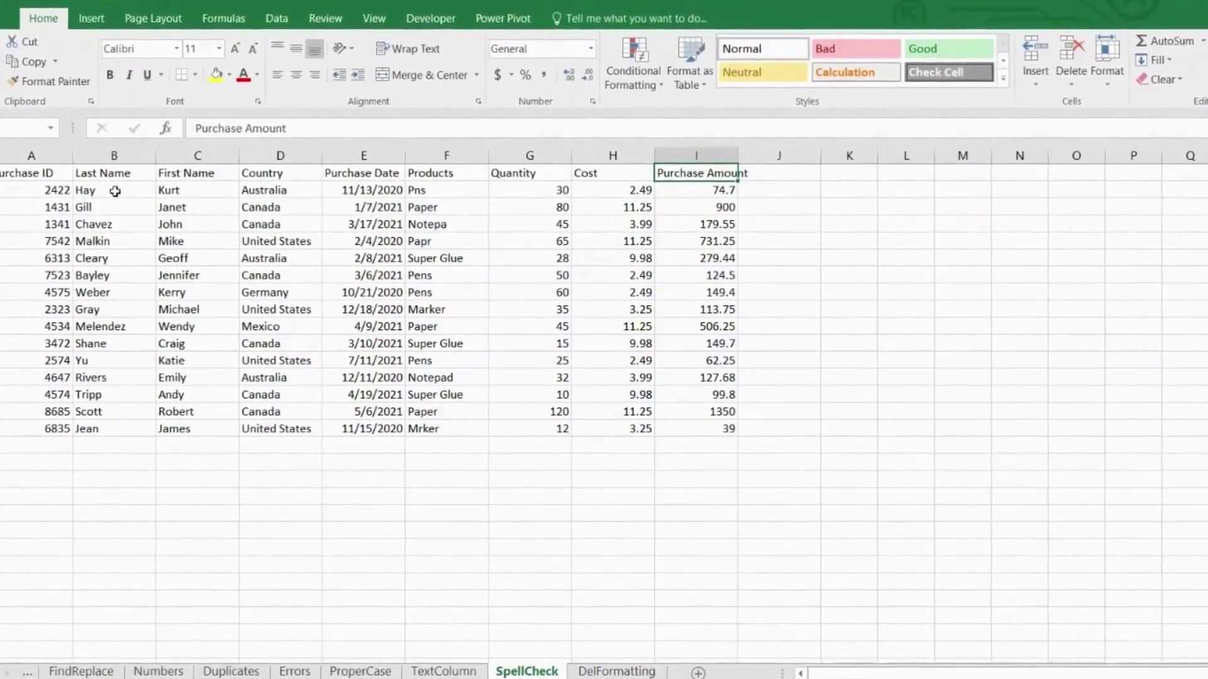
Step: Start a spelling check on the SpellCheck sheet from the Products column and correct "Mrker" in F16 to "Marker"
left_click(122, 321)
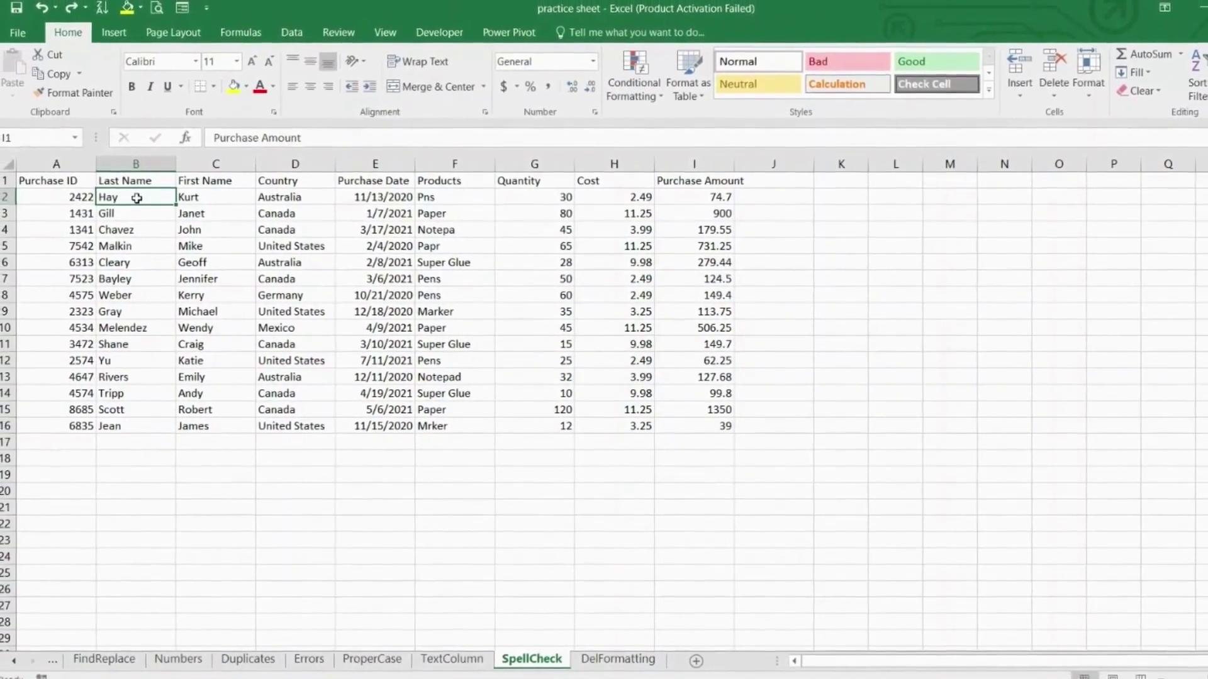
left_click(106, 218)
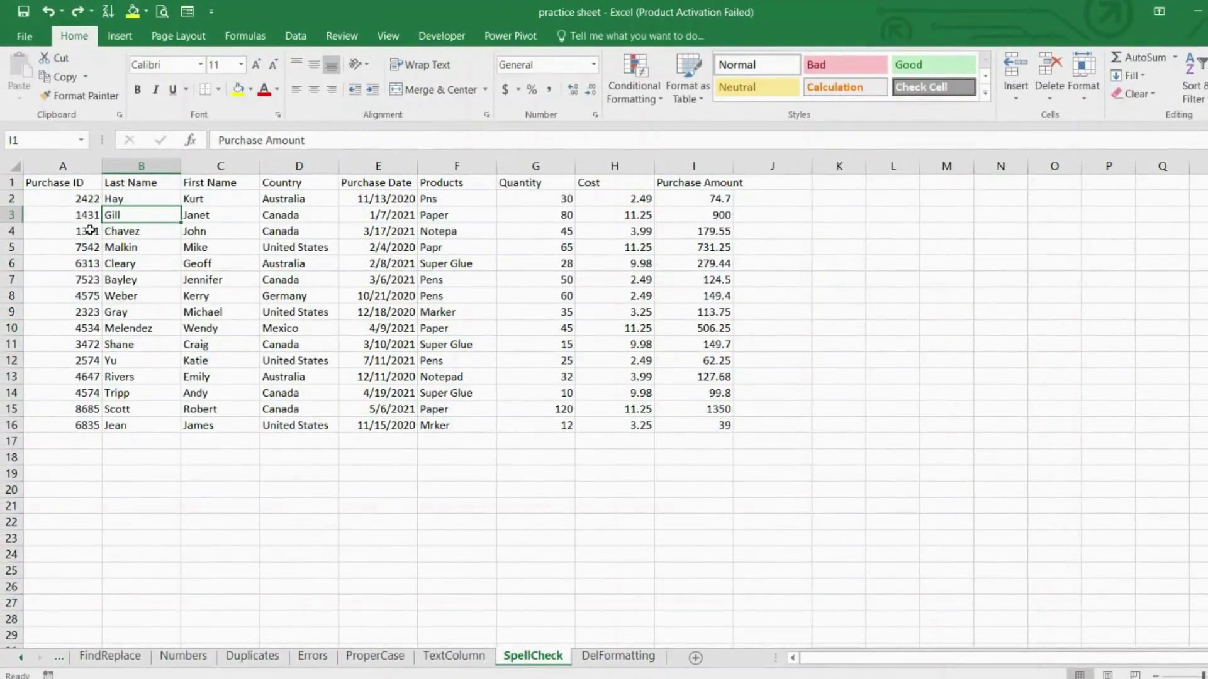
left_click(89, 231)
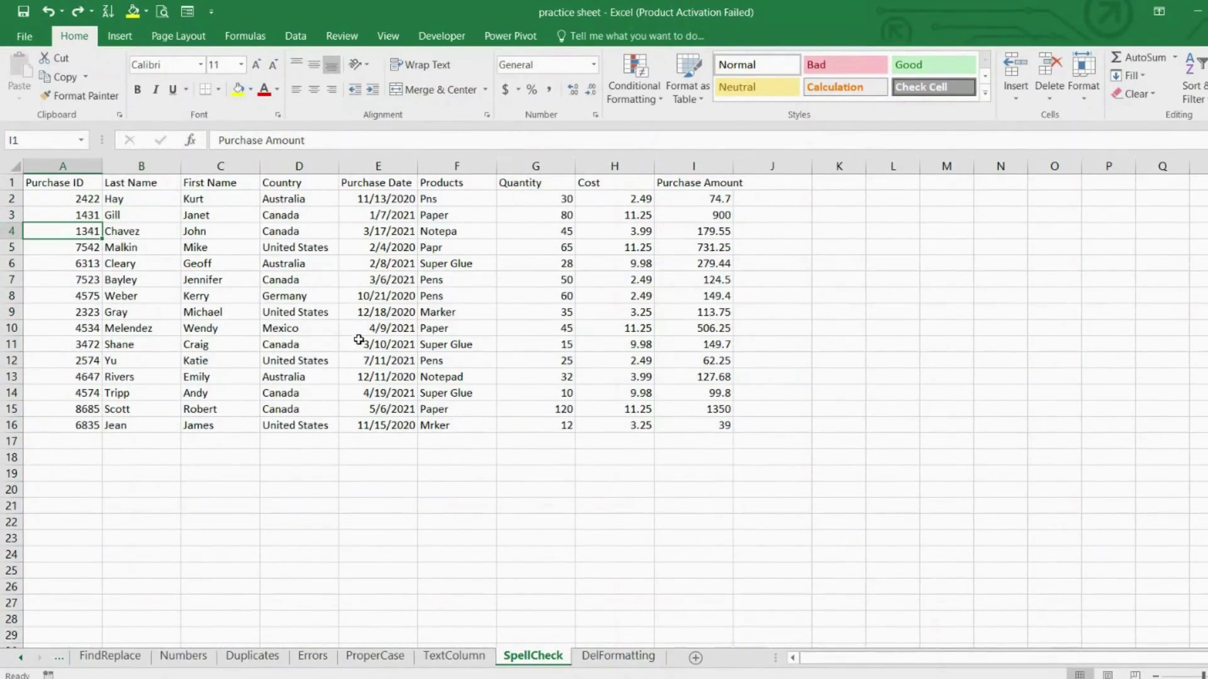
left_click(447, 232)
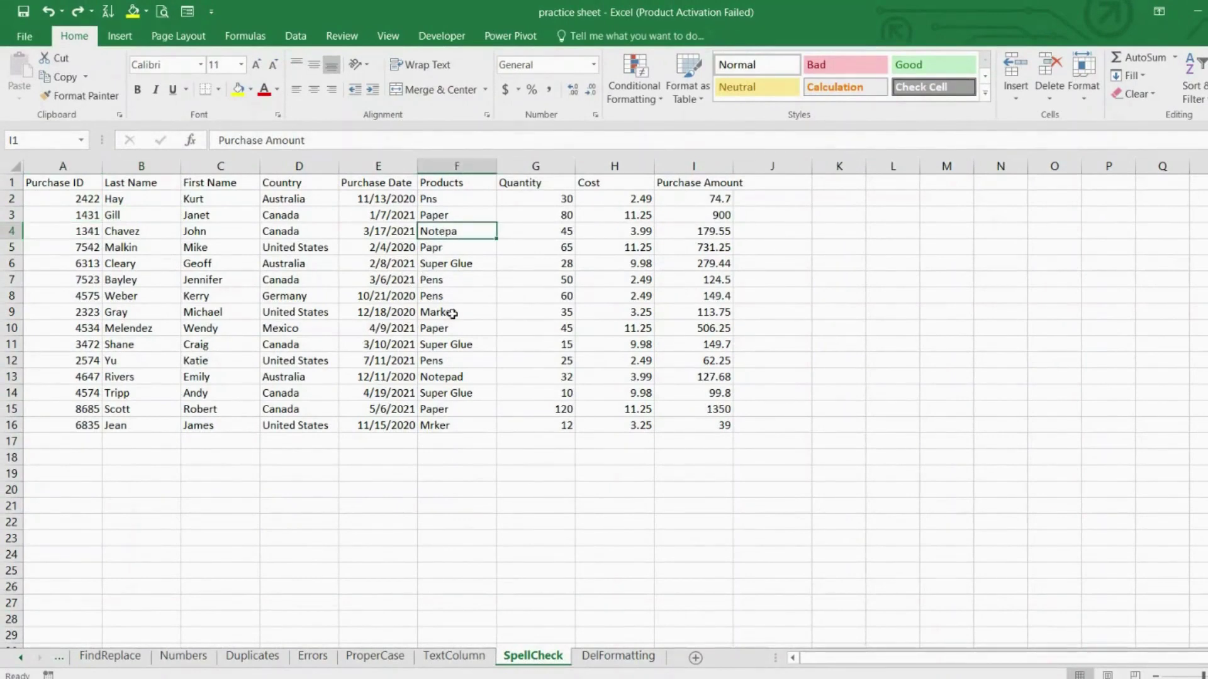
left_click(441, 381)
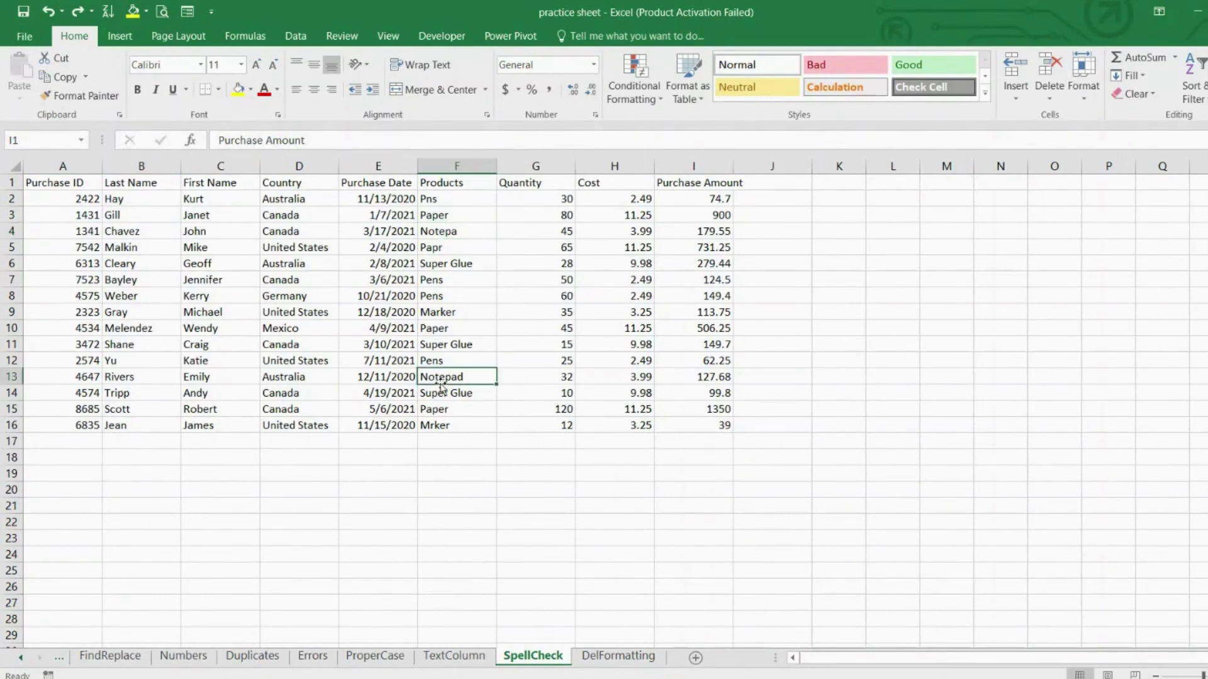
left_click(341, 37)
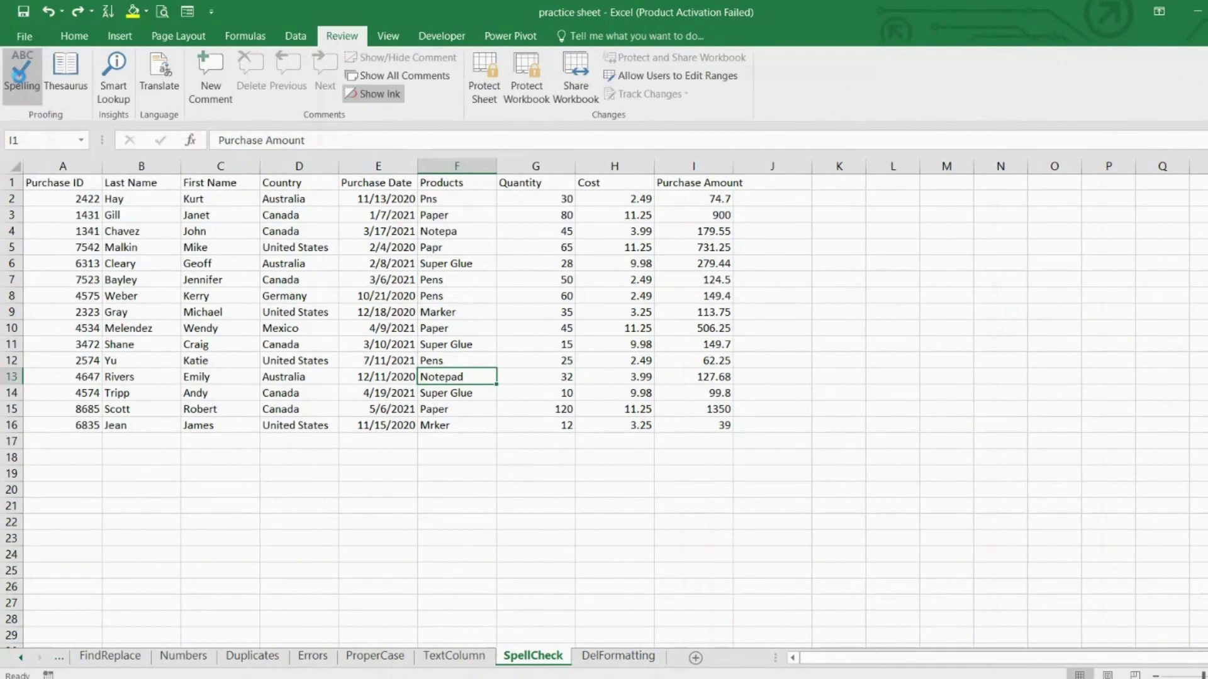
left_click(21, 80)
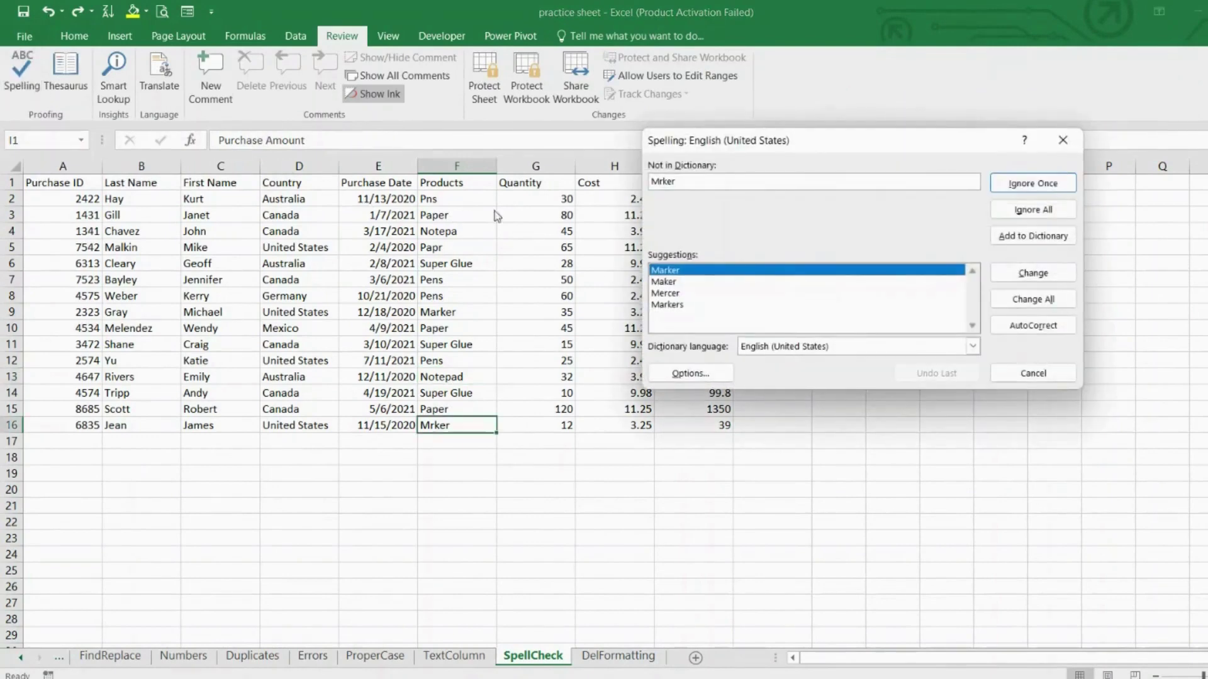
left_click(1009, 277)
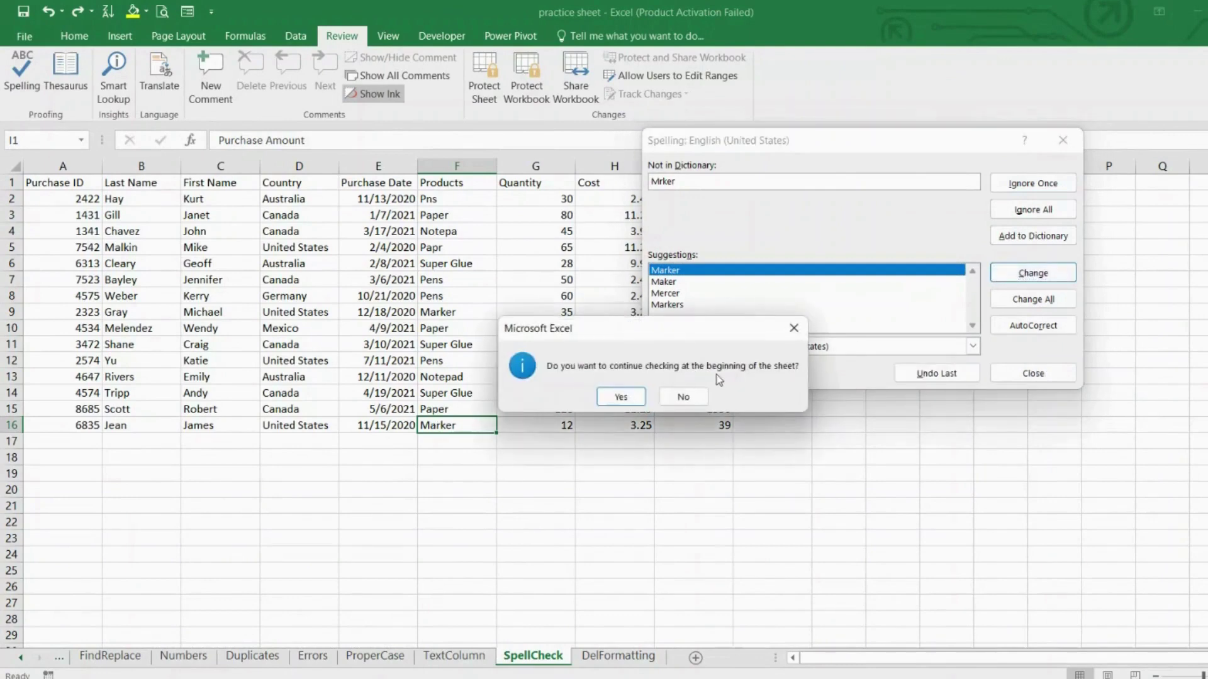
Step: Continue the check from the beginning of the sheet, changing "Pns" to "Pans", "Notepa" to "Notepad" and "Papr" to "Paper"
left_click(634, 403)
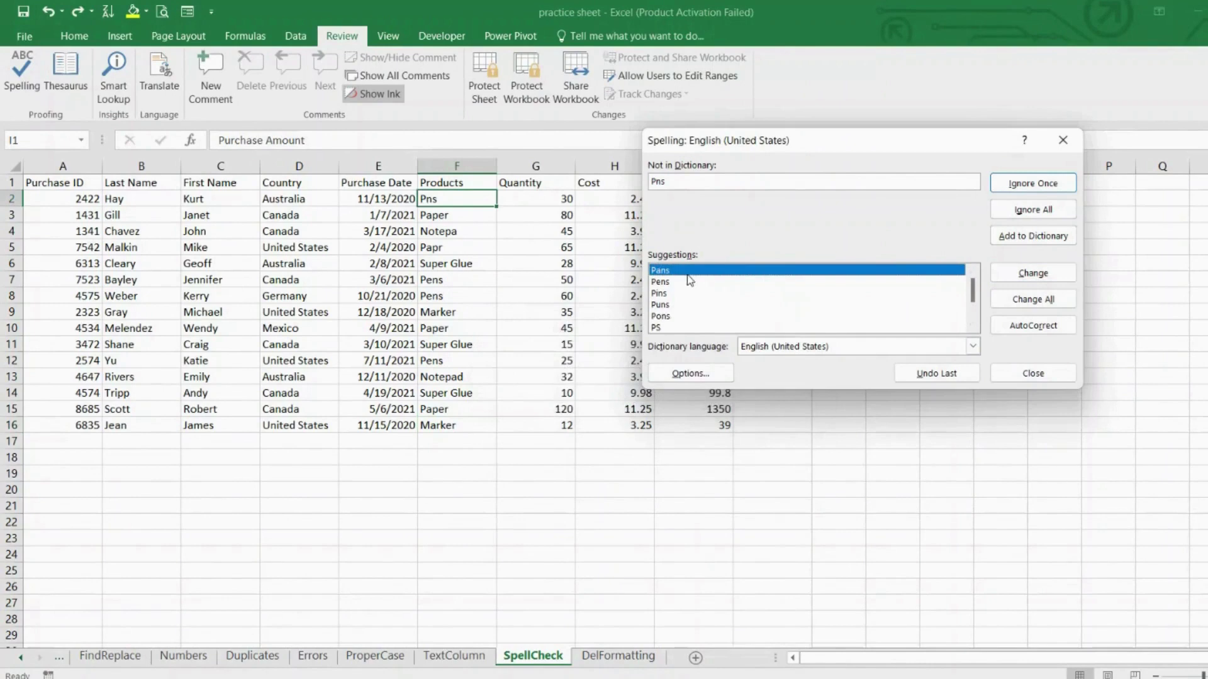
left_click(1020, 270)
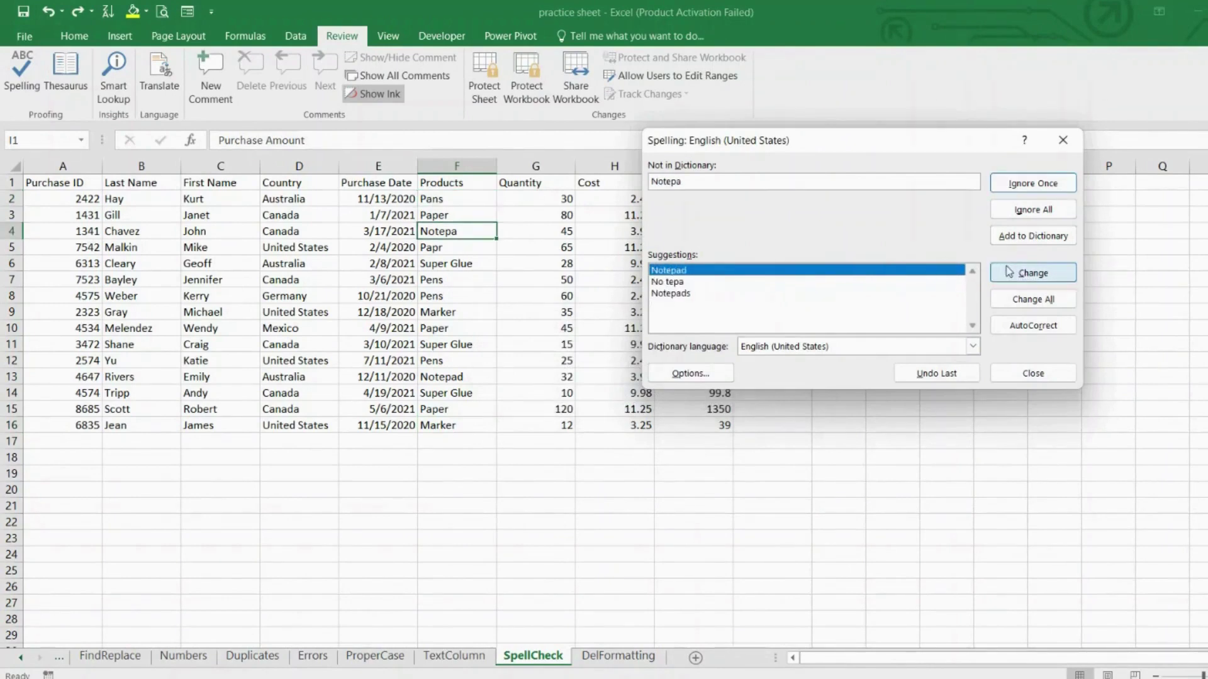
left_click(1015, 275)
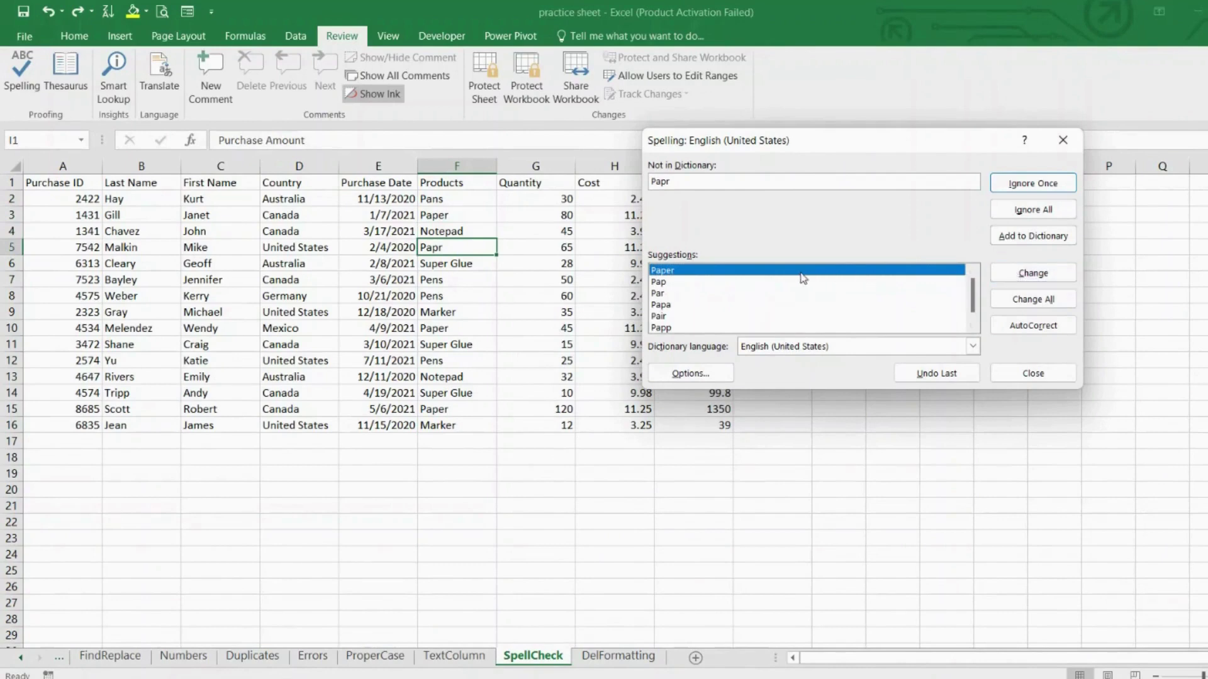
left_click(1021, 276)
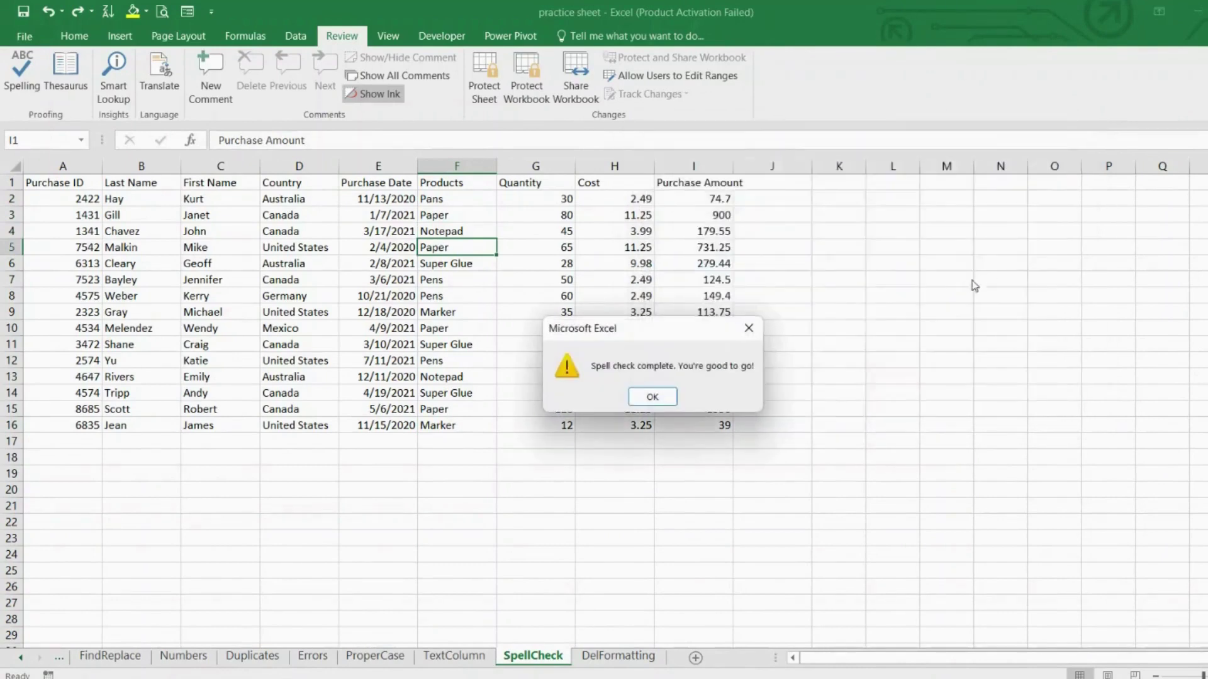
left_click(654, 399)
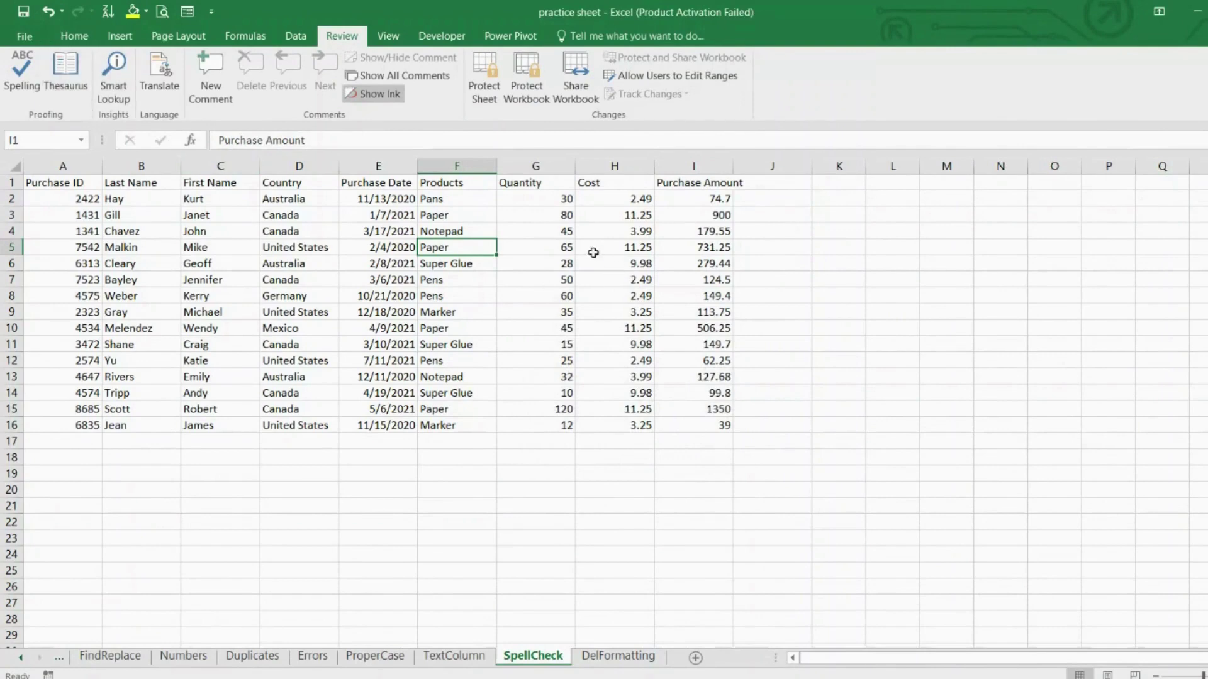
Step: Run a spelling check on just the Last Name entries in B2:B16
left_click(453, 297)
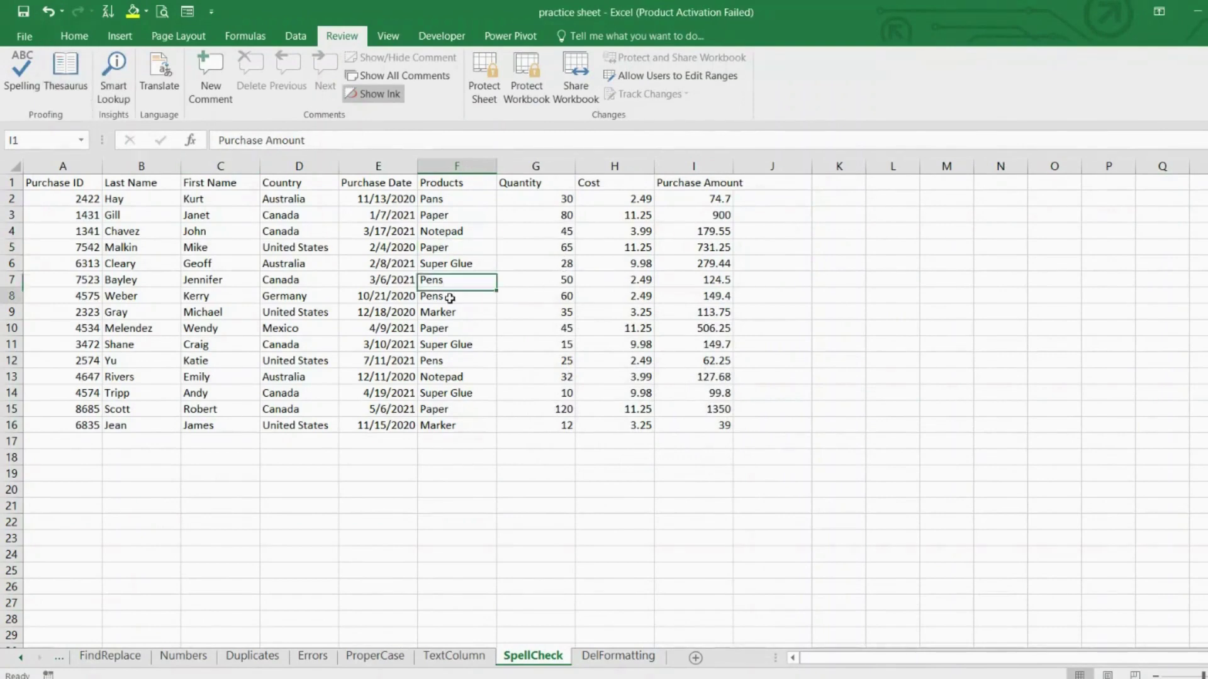
left_click_drag(453, 199, 458, 420)
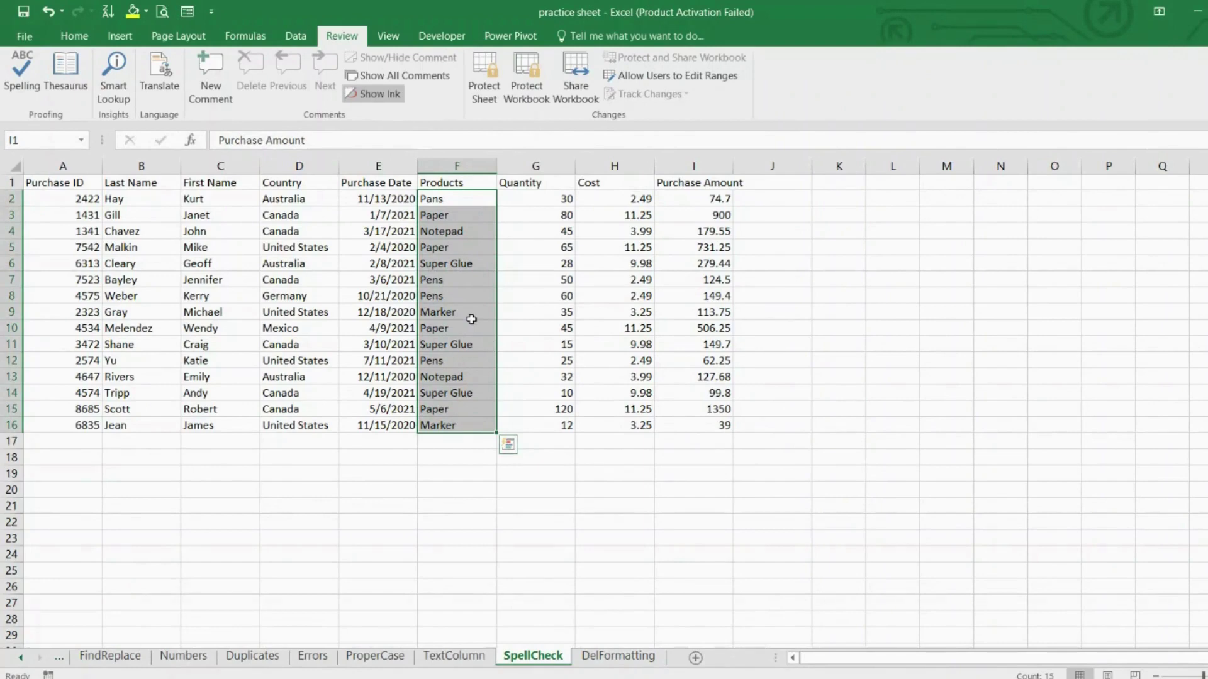
left_click_drag(137, 195, 137, 426)
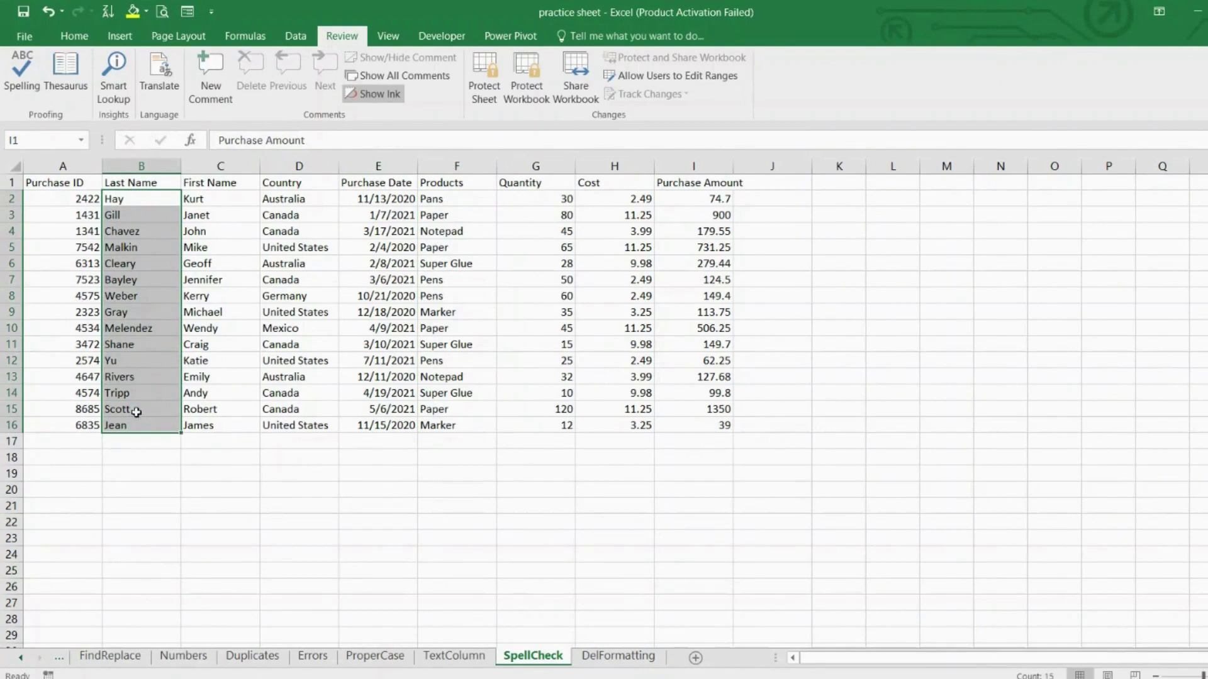
left_click(23, 77)
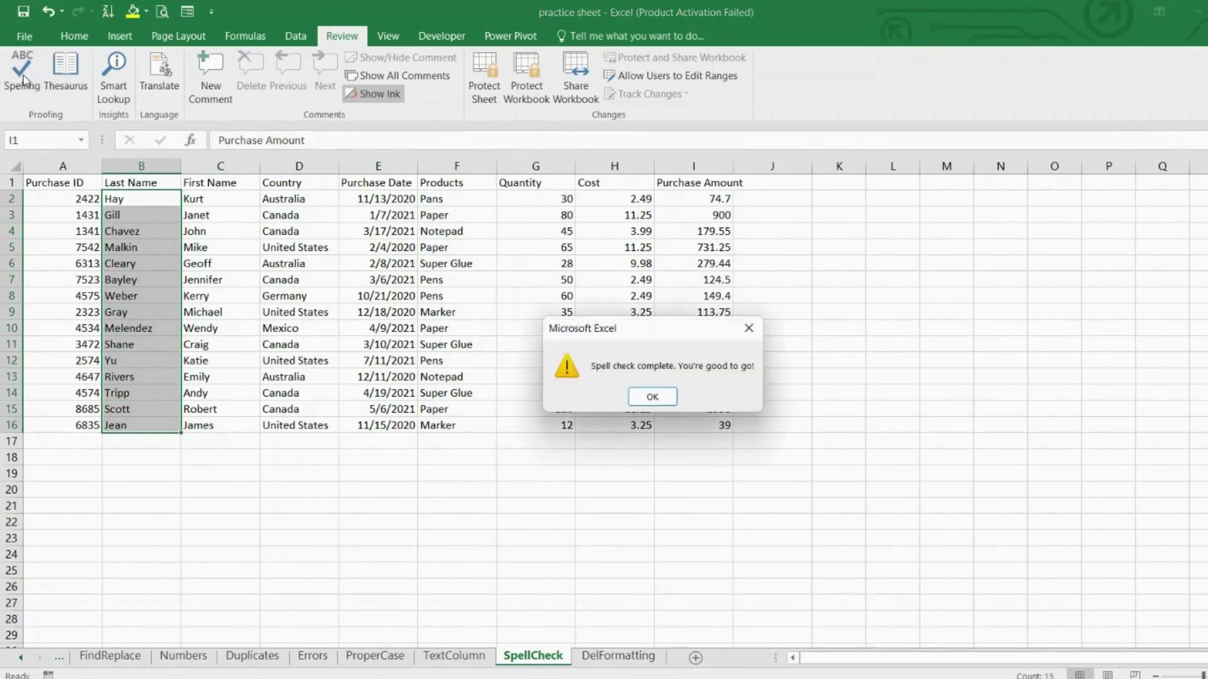
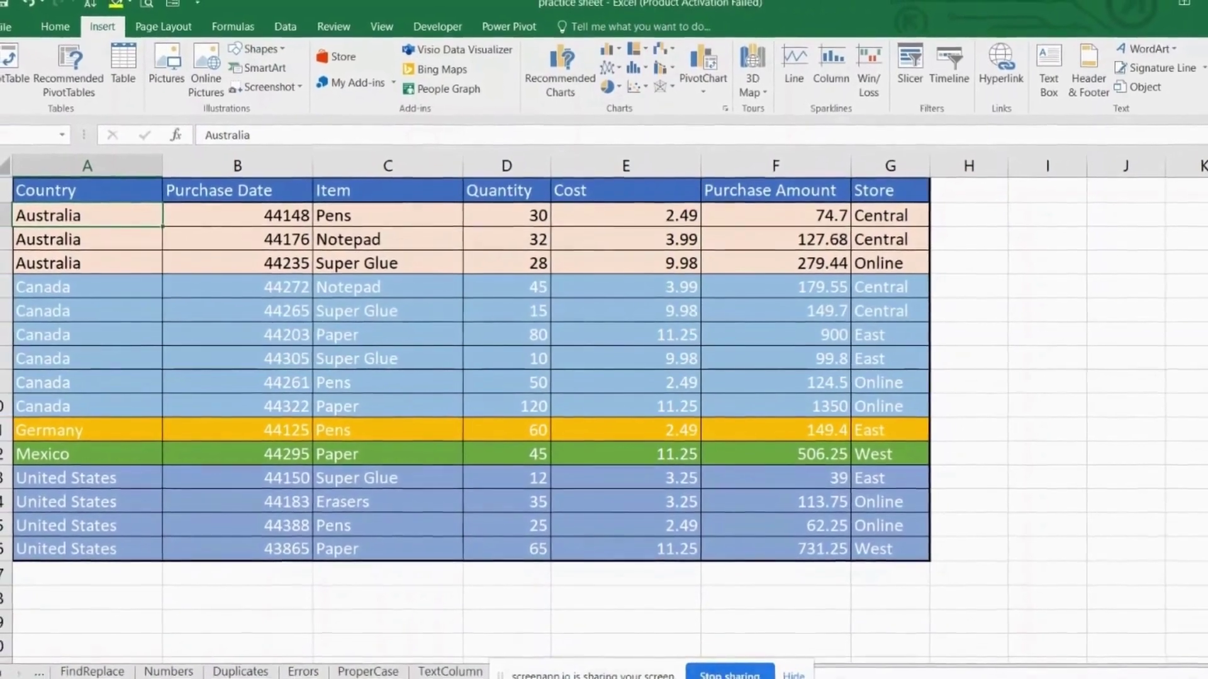
Step: Clear all formats from the purchase table A1:G16 on the DelFormatting sheet, keeping its contents
left_click(792, 673)
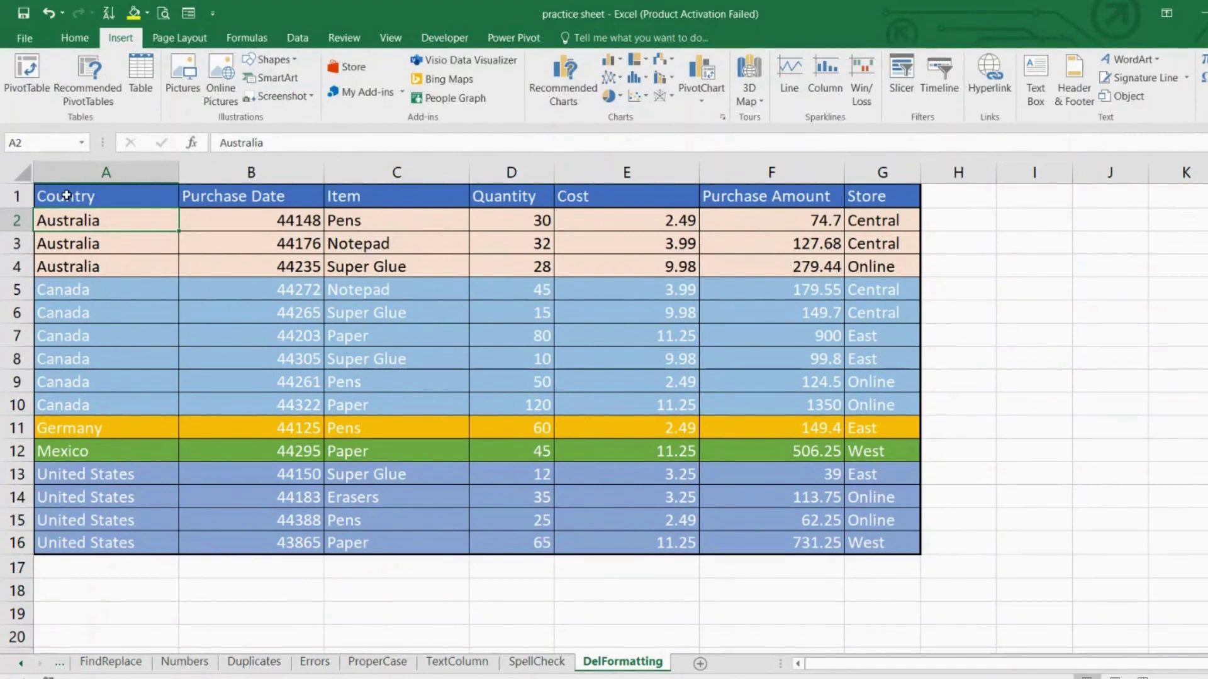
left_click_drag(70, 197, 876, 549)
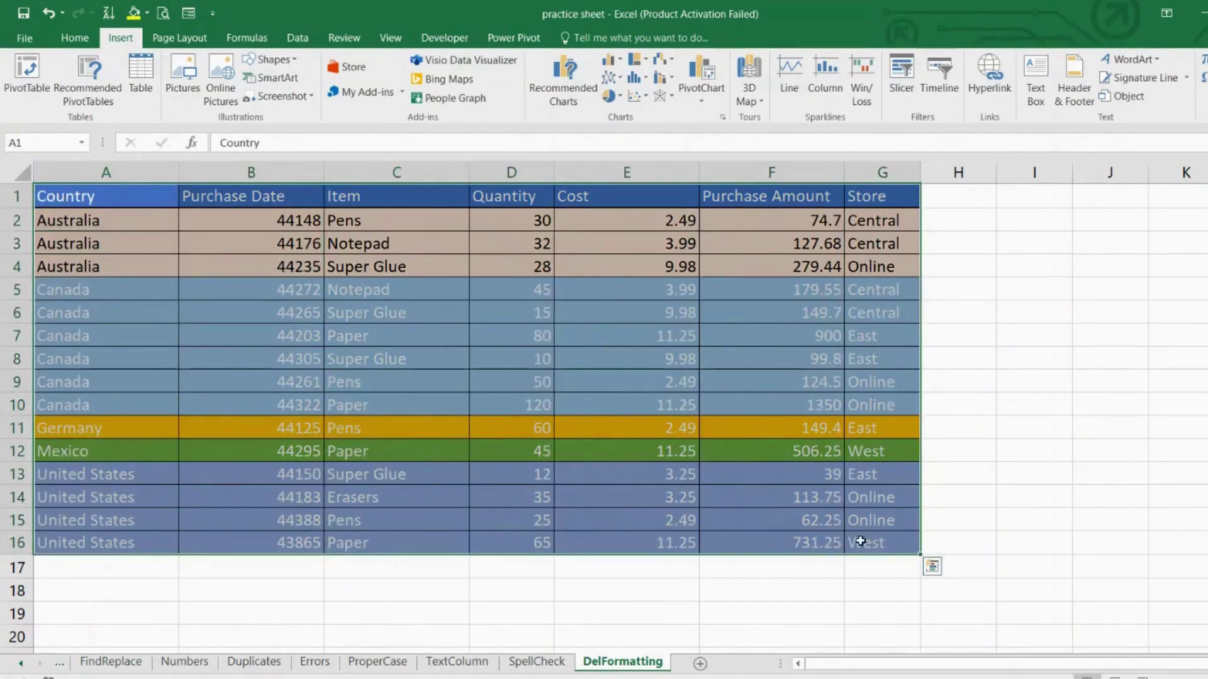
left_click(76, 39)
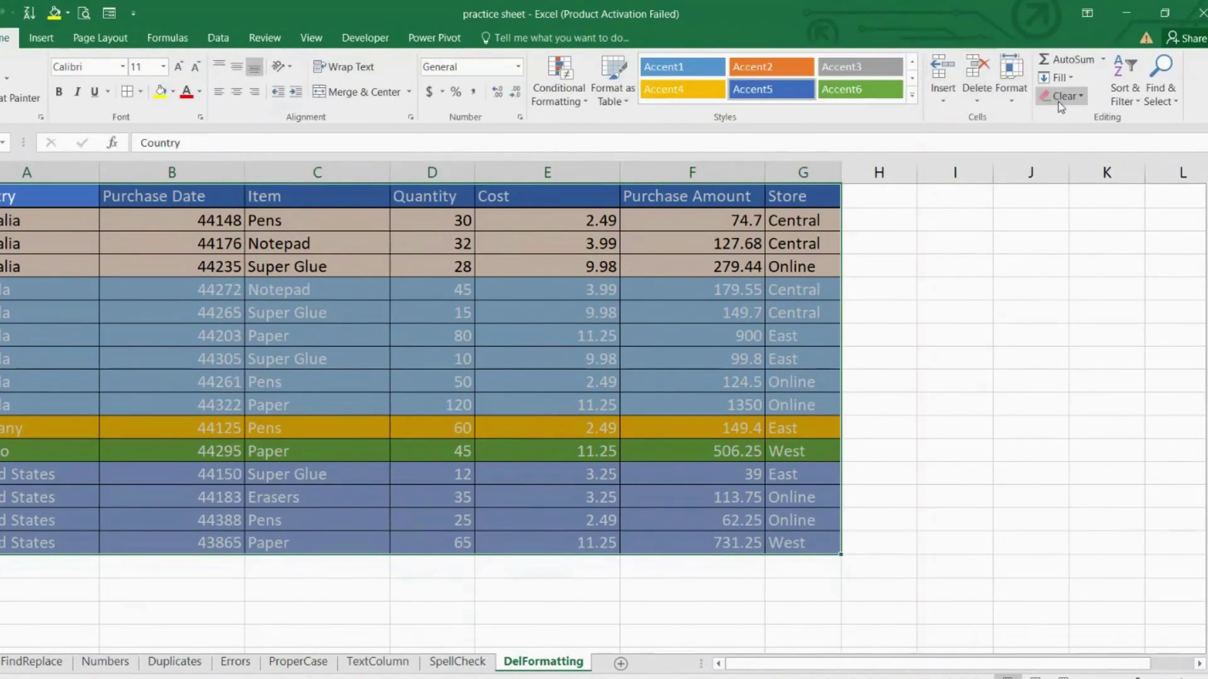
left_click(1059, 102)
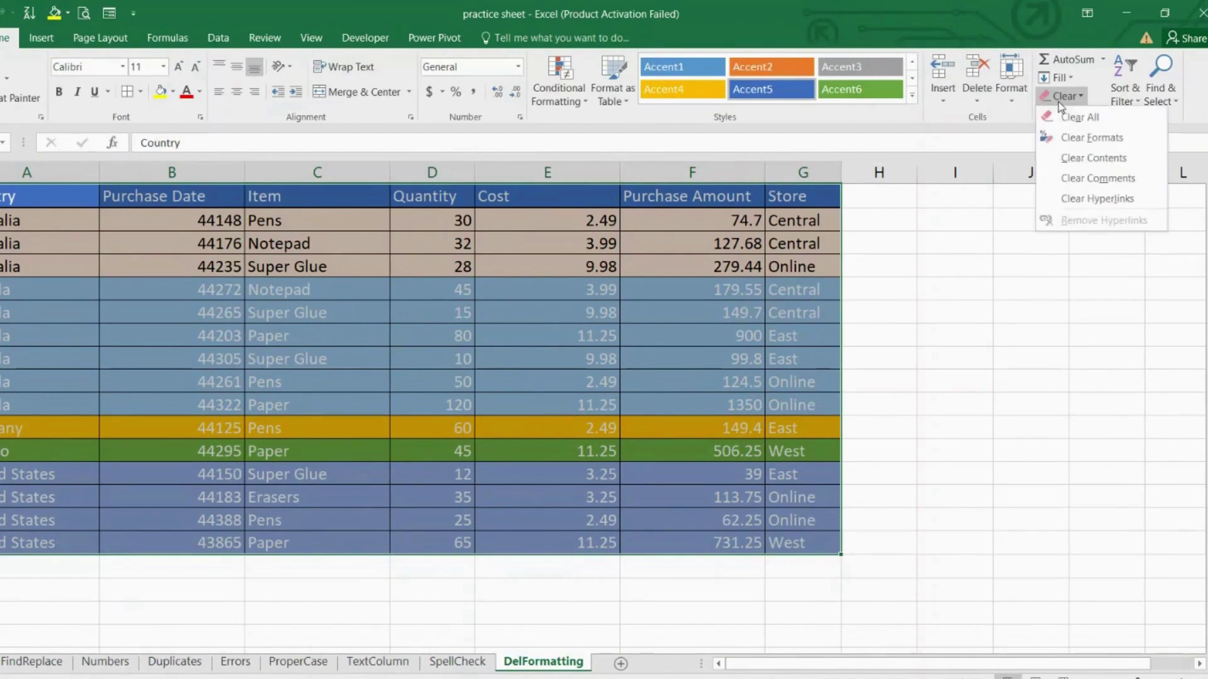
left_click(1058, 138)
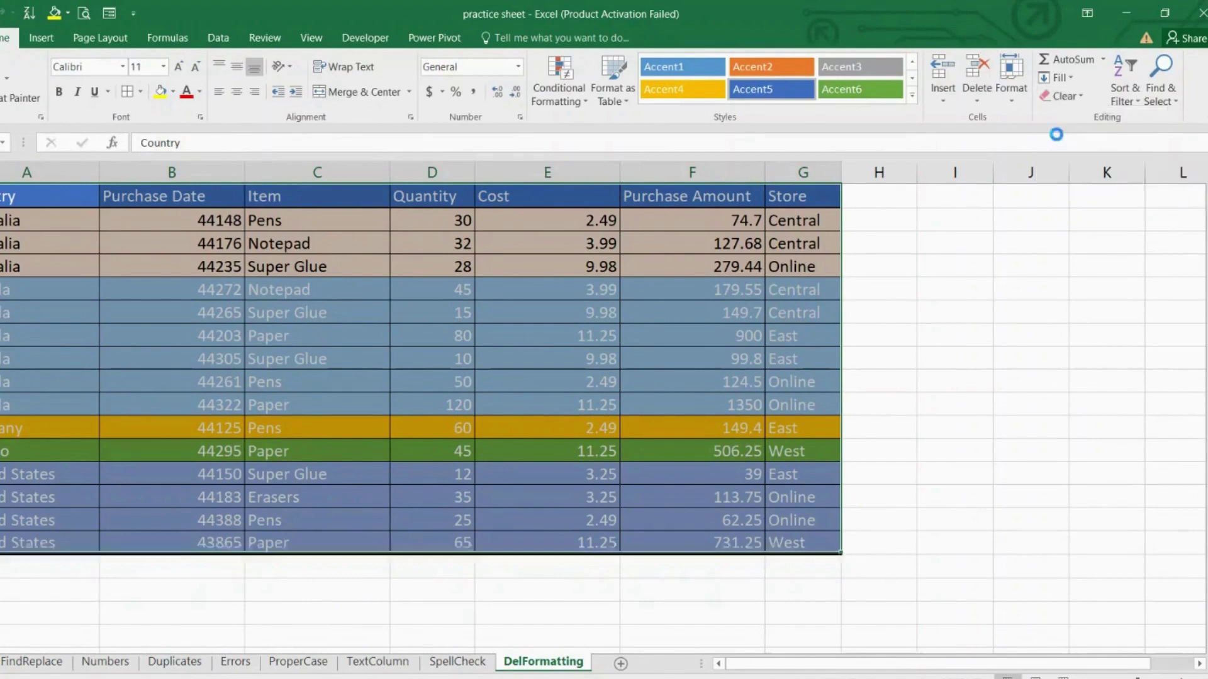
left_click(991, 292)
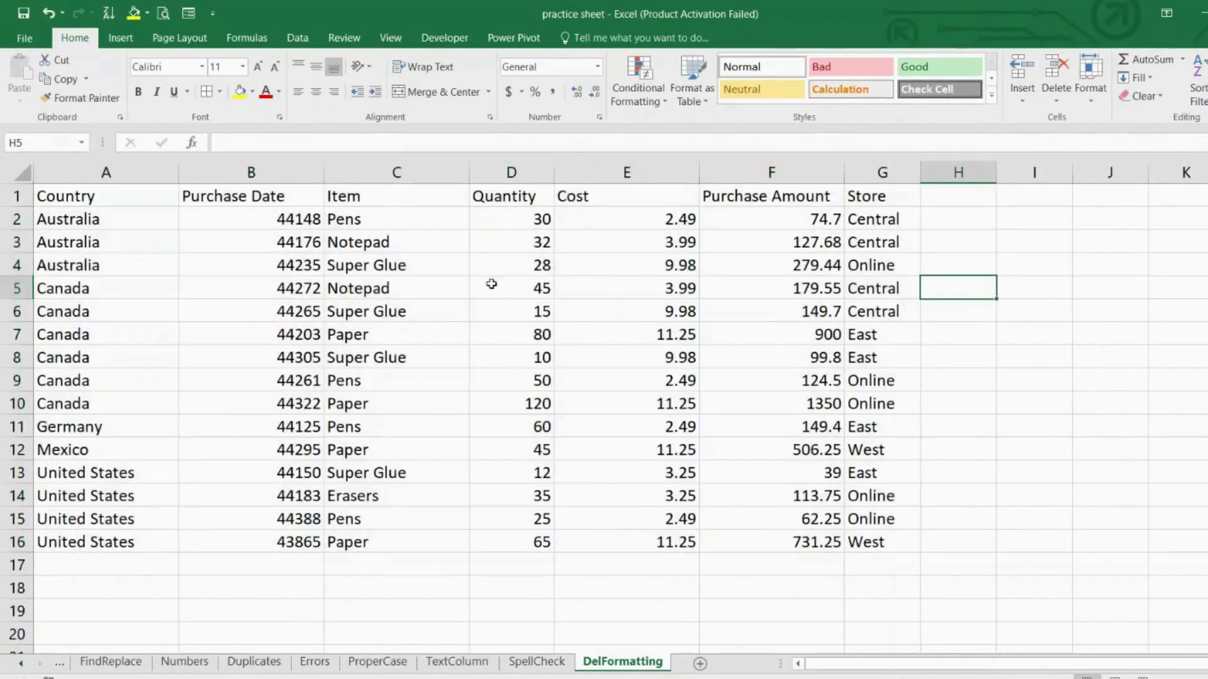
left_click(332, 270)
left_click(305, 272)
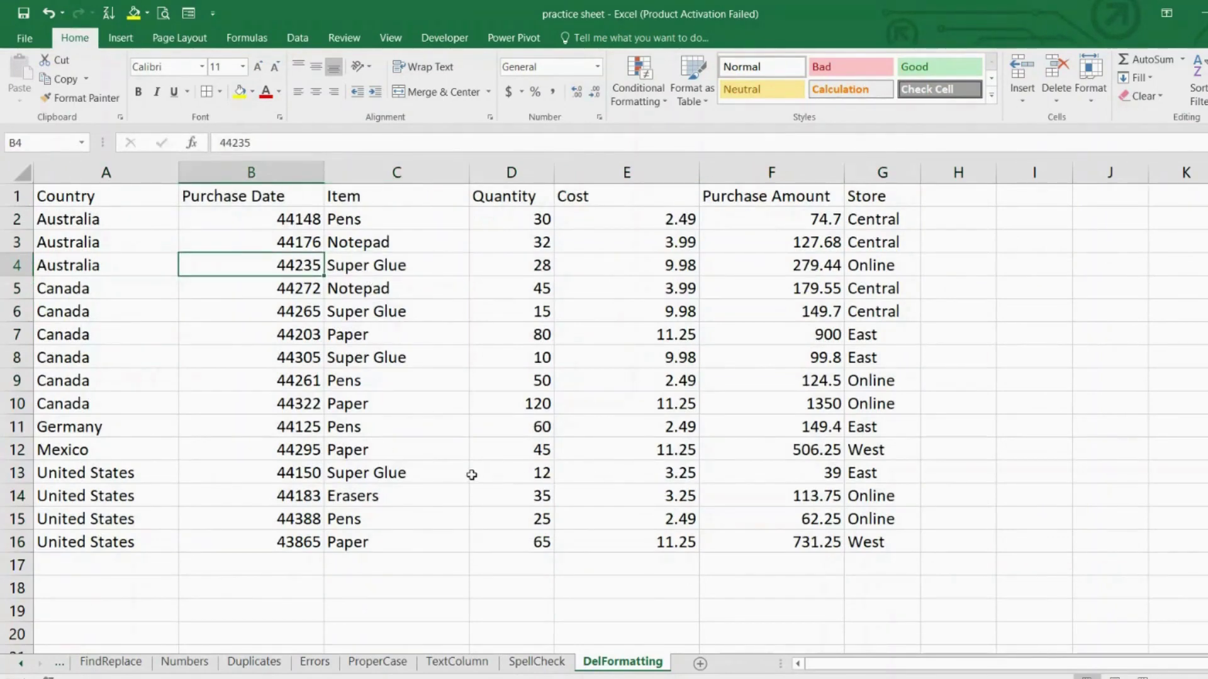
left_click(348, 480)
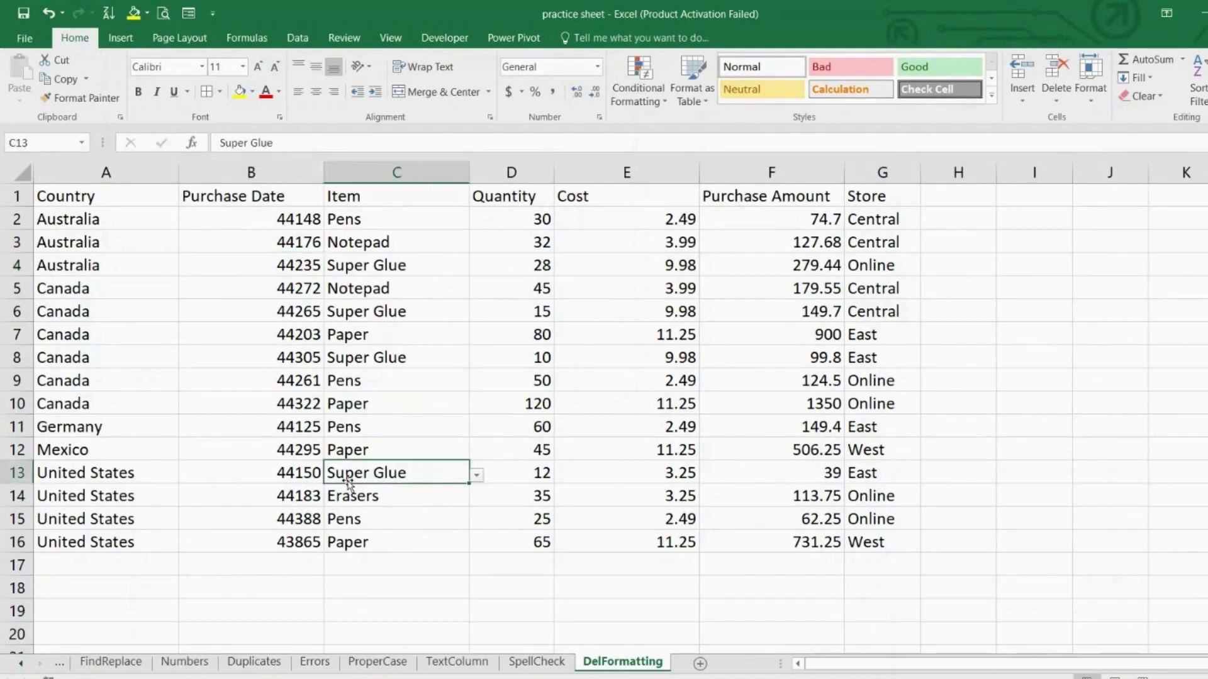